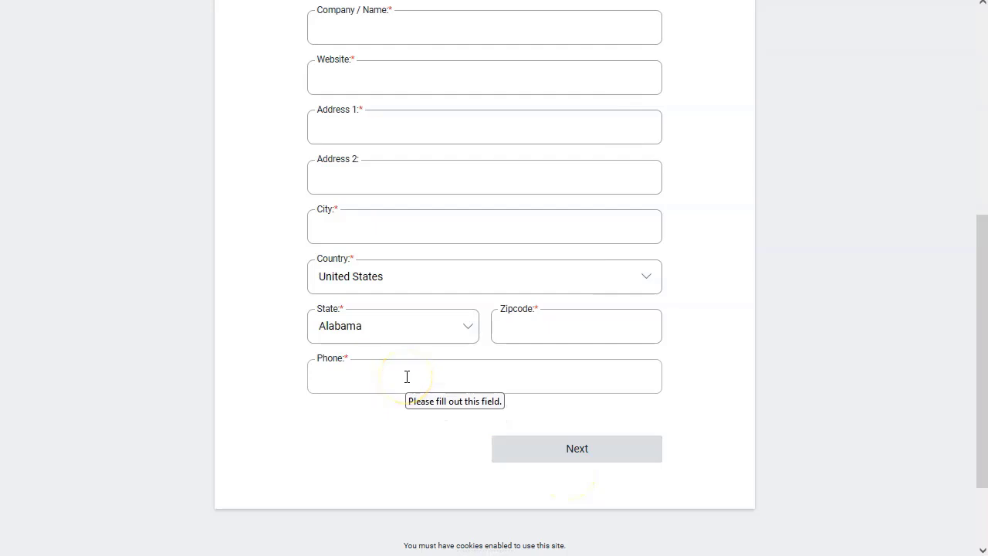
Return to ClickBank and open the main page of the Affiliate Marketplace
scroll(407, 376, "up", 5)
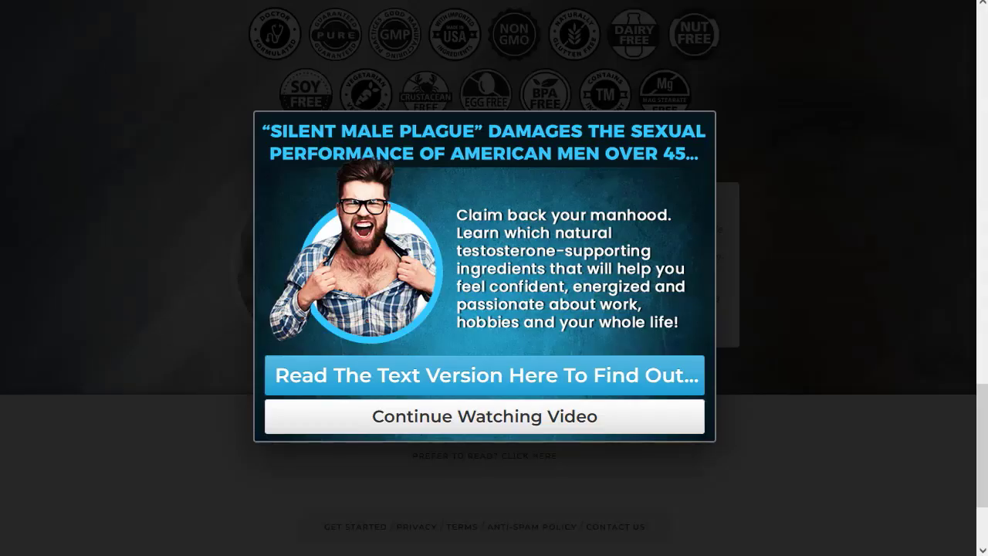
left_click(462, 330)
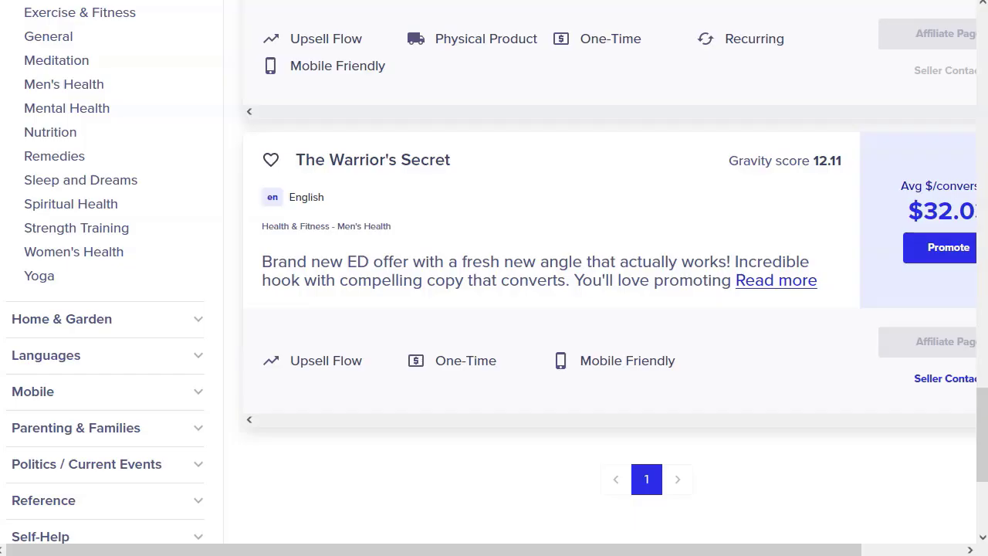
left_click(425, 260)
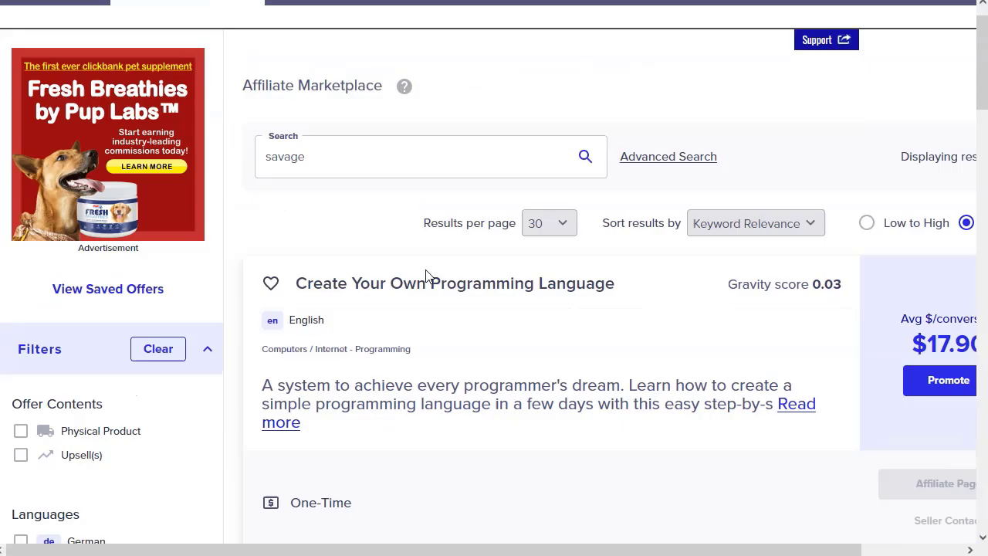
scroll(427, 270, "up", 1)
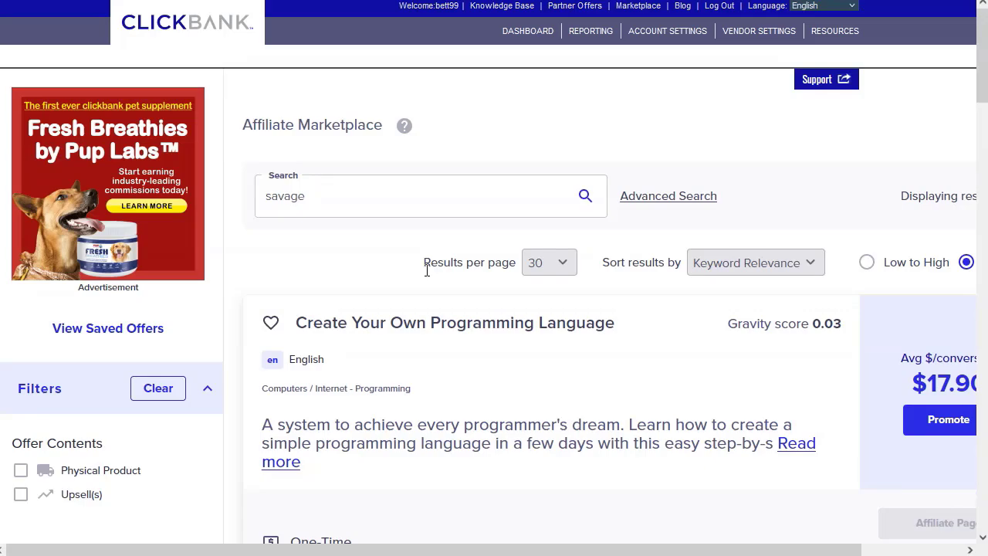
left_click(639, 6)
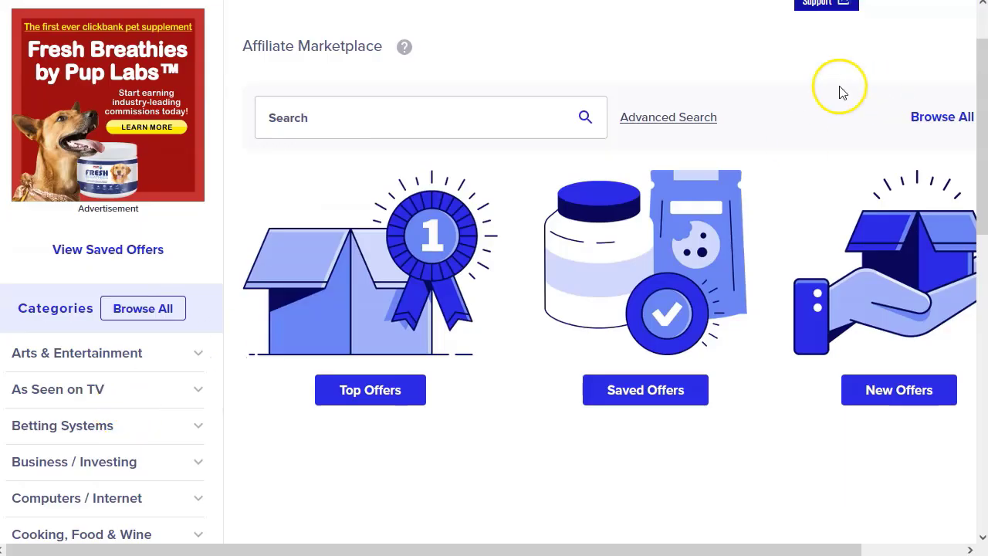
Show the marketplace offers in the Men's Health subcategory of Health & Fitness
scroll(133, 401, "down", 3)
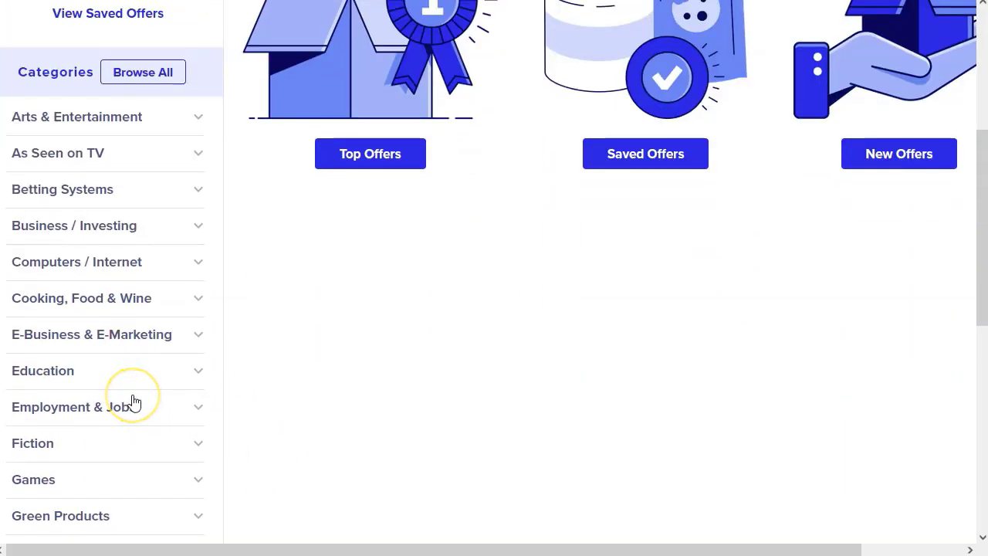
scroll(133, 401, "down", 2)
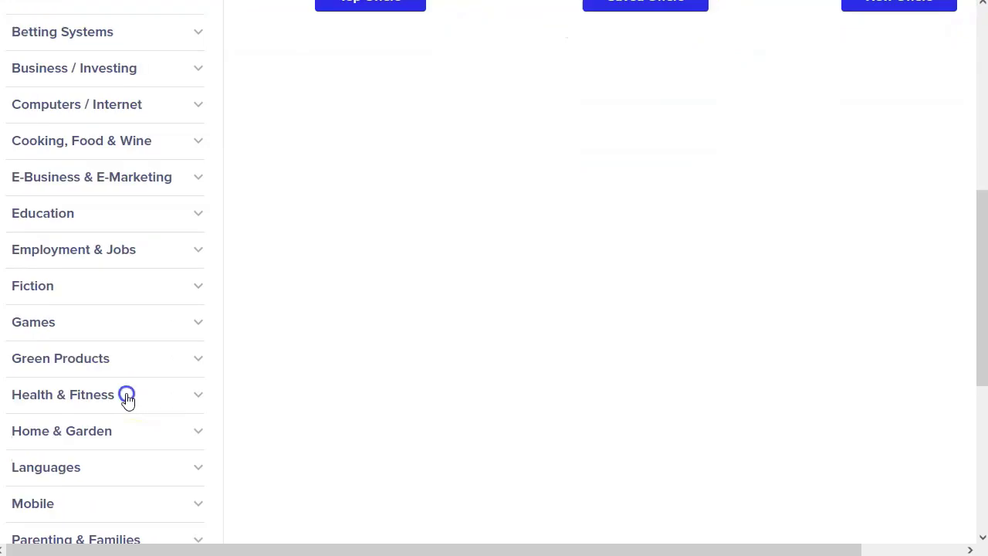
left_click(126, 396)
scroll(129, 401, "down", 2)
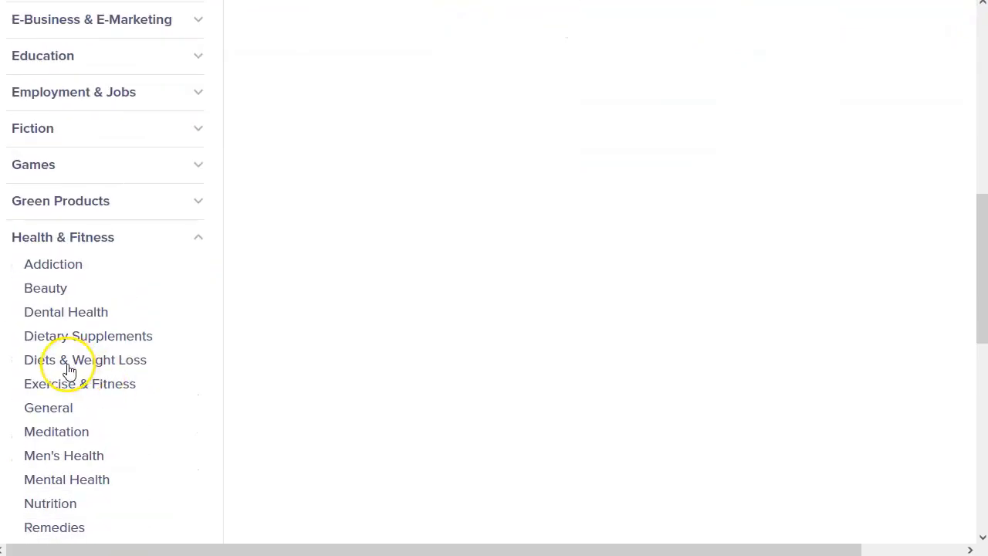
scroll(123, 406, "down", 1)
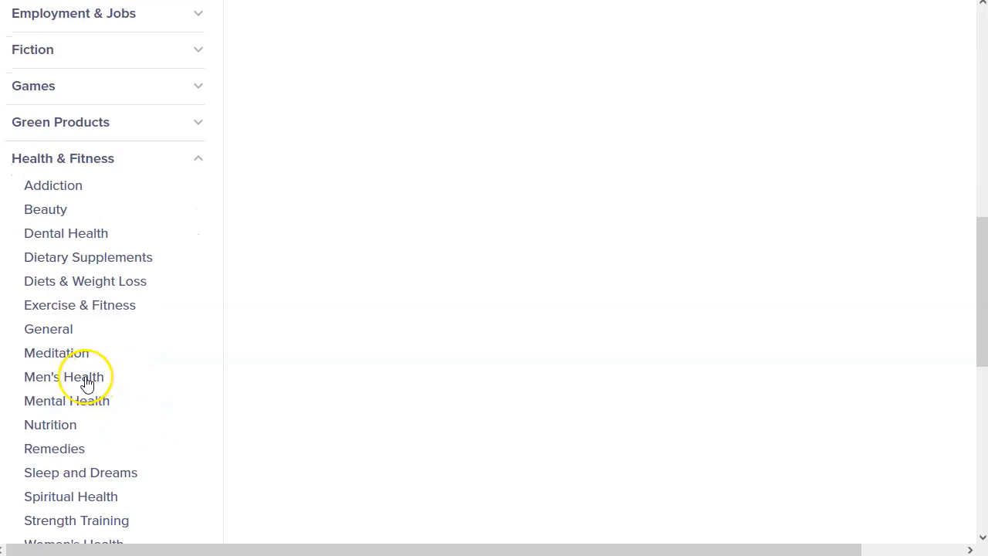
left_click(87, 378)
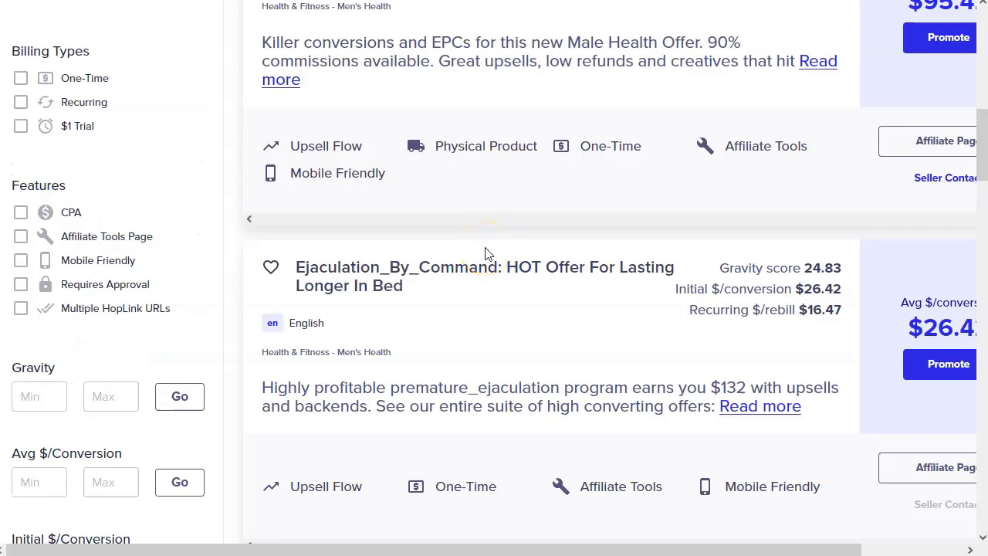
Look through the Men's Health offers from the first listing down to Alpha Xtra Boost
scroll(487, 253, "up", 3)
scroll(487, 253, "up", 5)
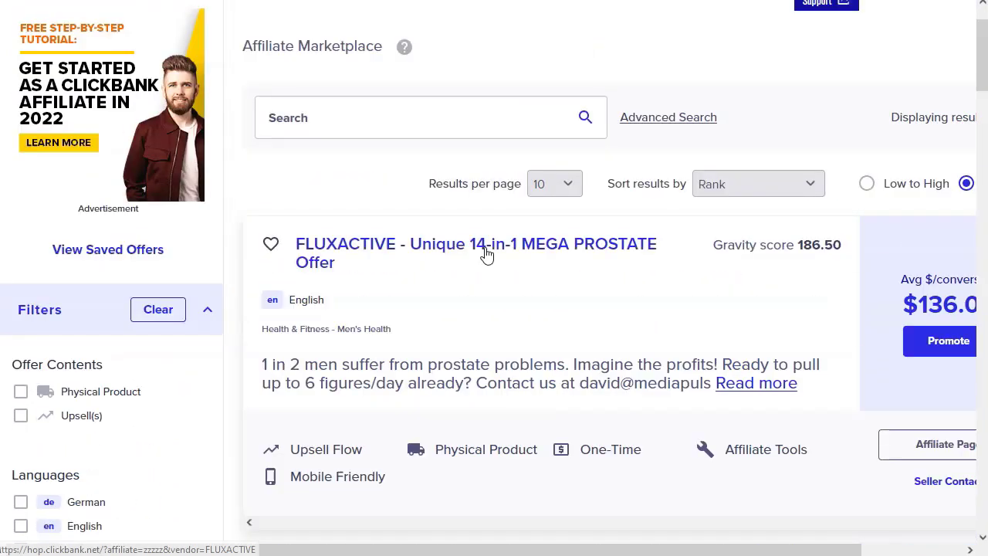
scroll(546, 415, "down", 1)
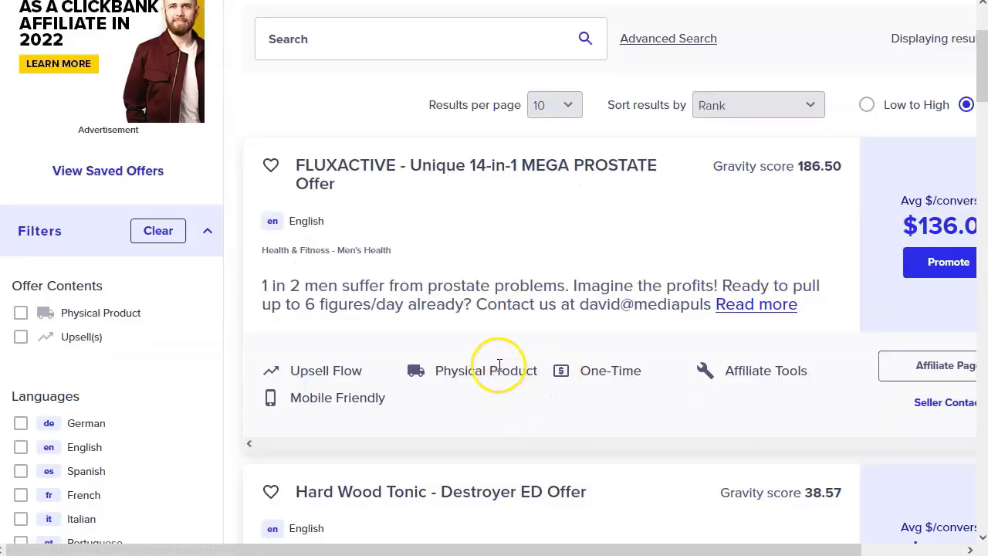
scroll(435, 364, "down", 4)
scroll(490, 461, "down", 7)
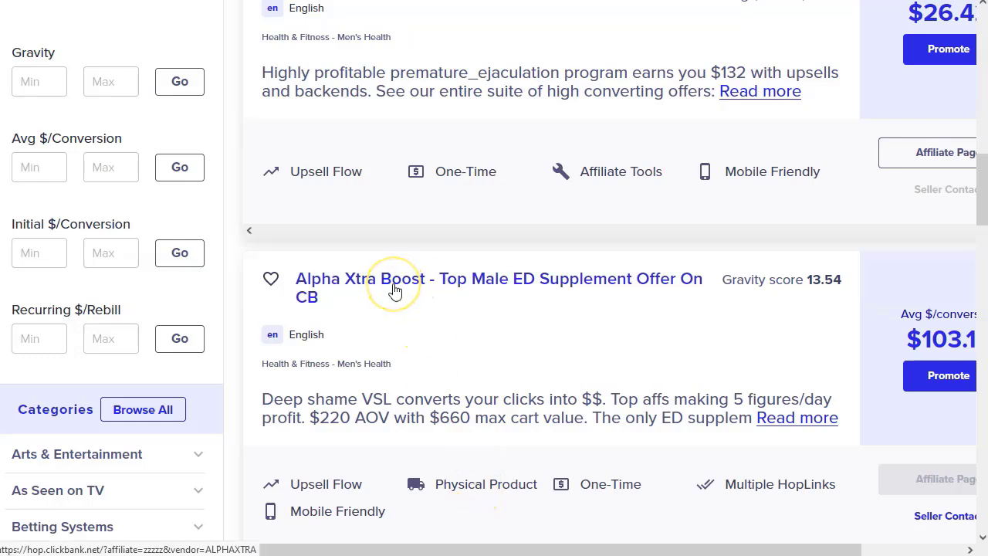
left_click(488, 286)
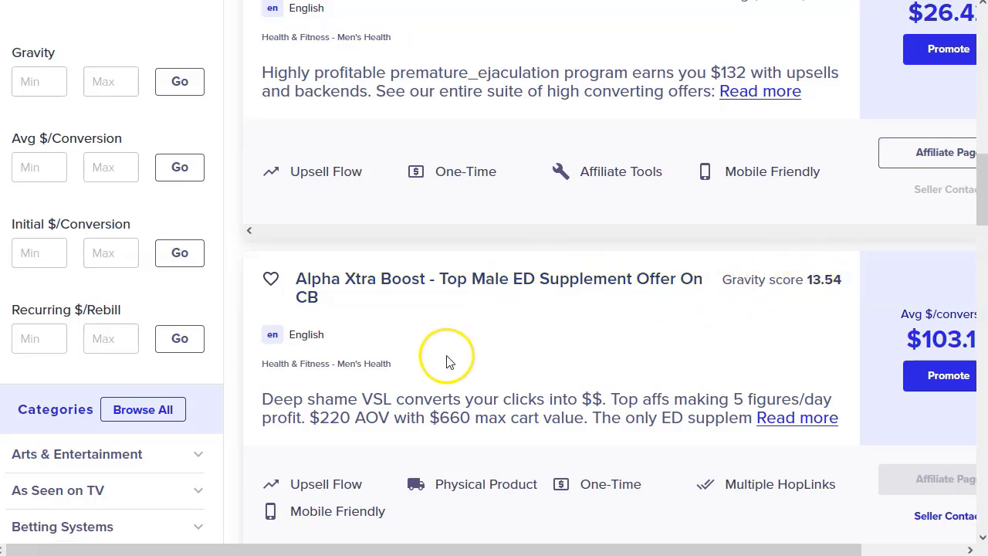
scroll(479, 351, "down", 1)
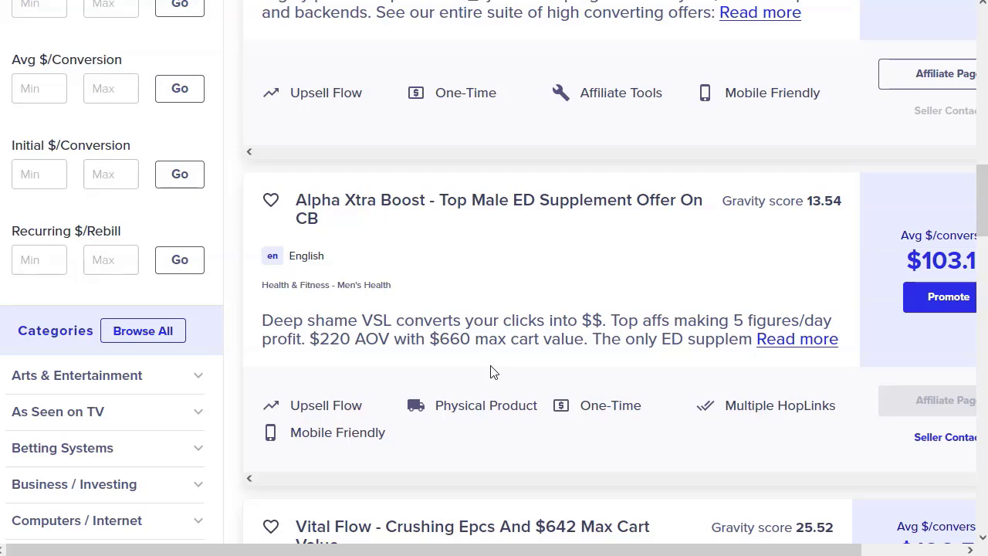
Examine the description of the FLUXACTIVE prostate offer at the start of the results
scroll(492, 371, "up", 13)
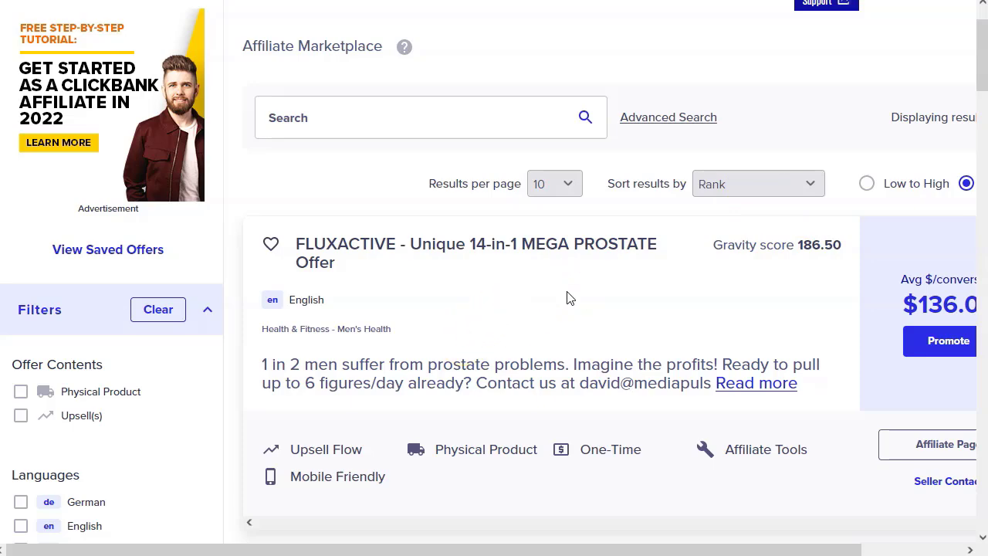
scroll(464, 301, "down", 1)
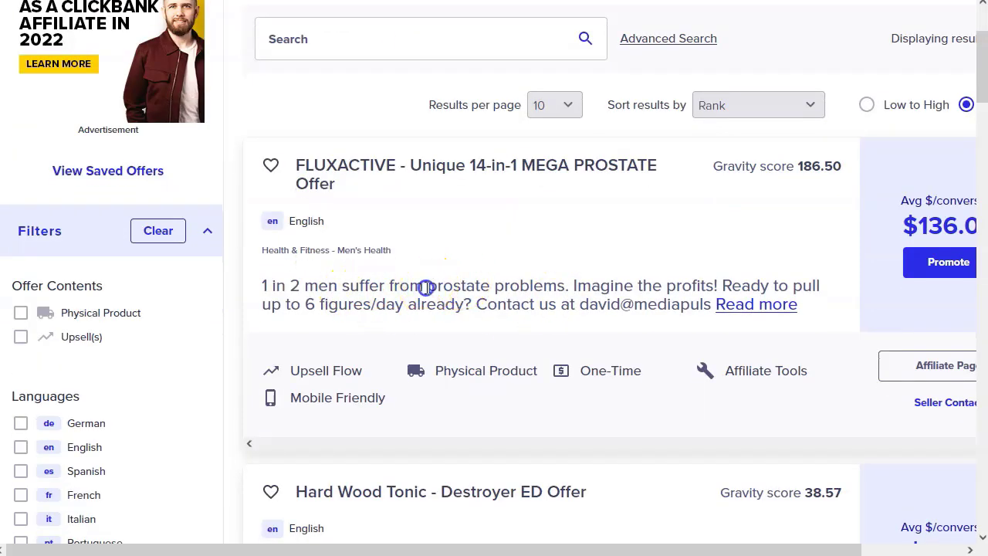
left_click_drag(426, 288, 549, 289)
left_click(559, 308)
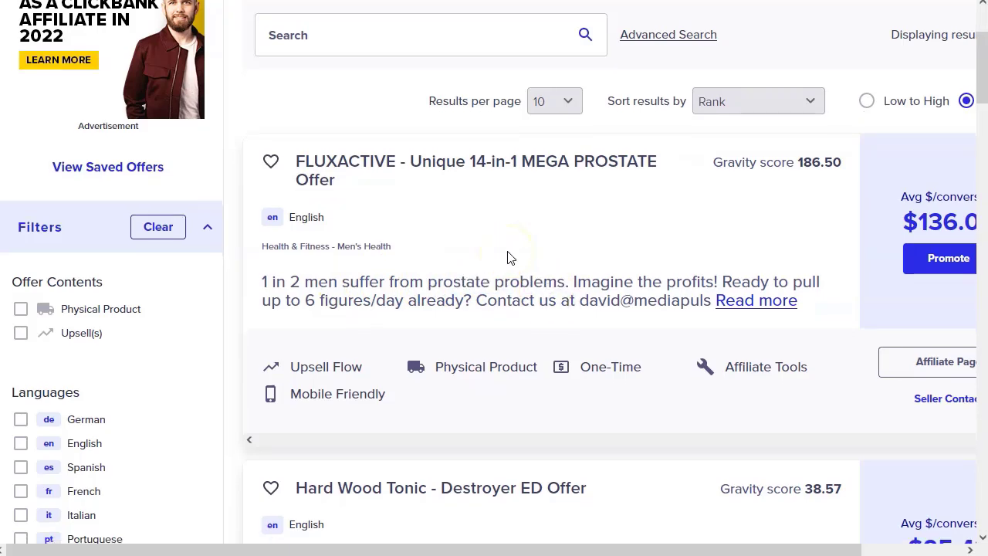
Open the Hard Wood Tonic offer's sales page separately and look through it down to the footer
scroll(509, 258, "down", 3)
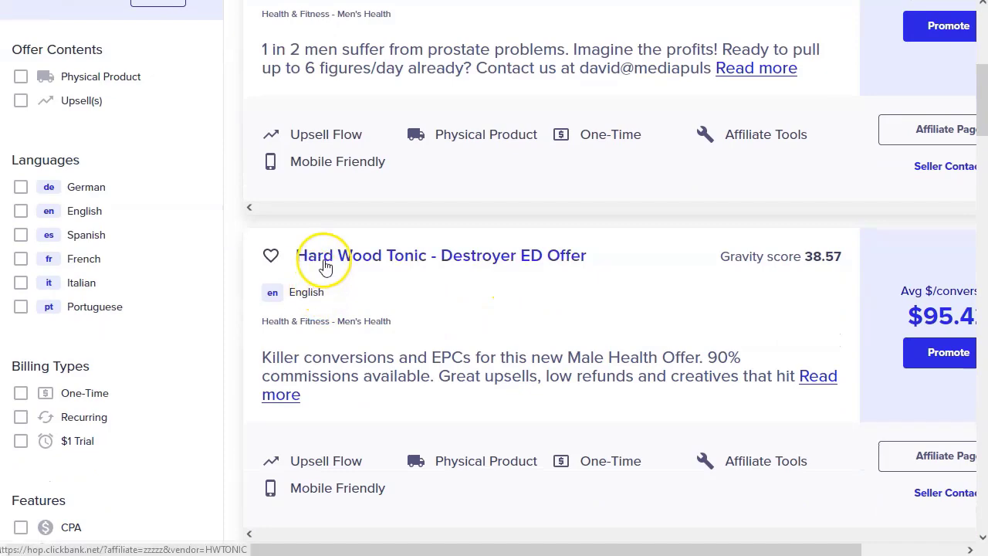
scroll(525, 278, "down", 1)
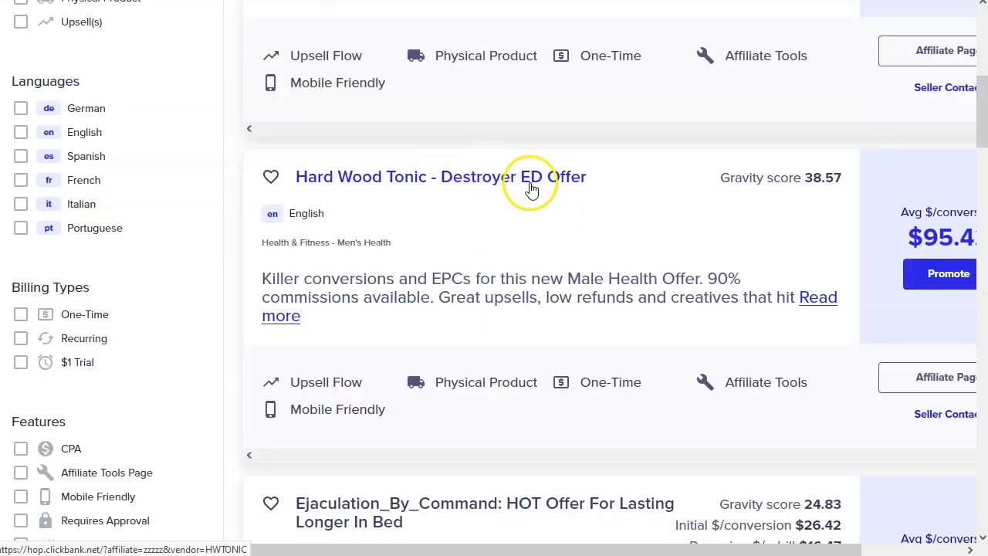
right_click(506, 176)
left_click(625, 193)
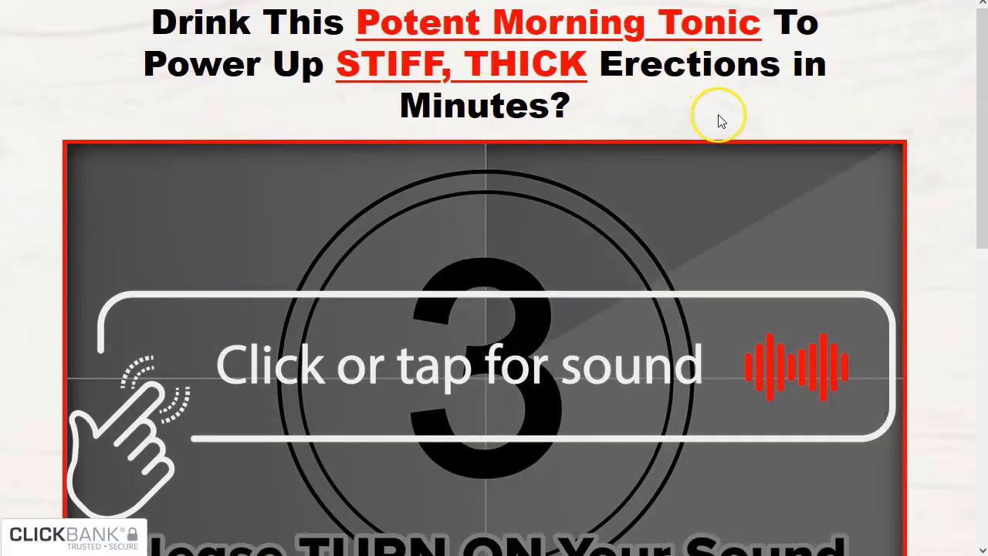
scroll(450, 362, "down", 7)
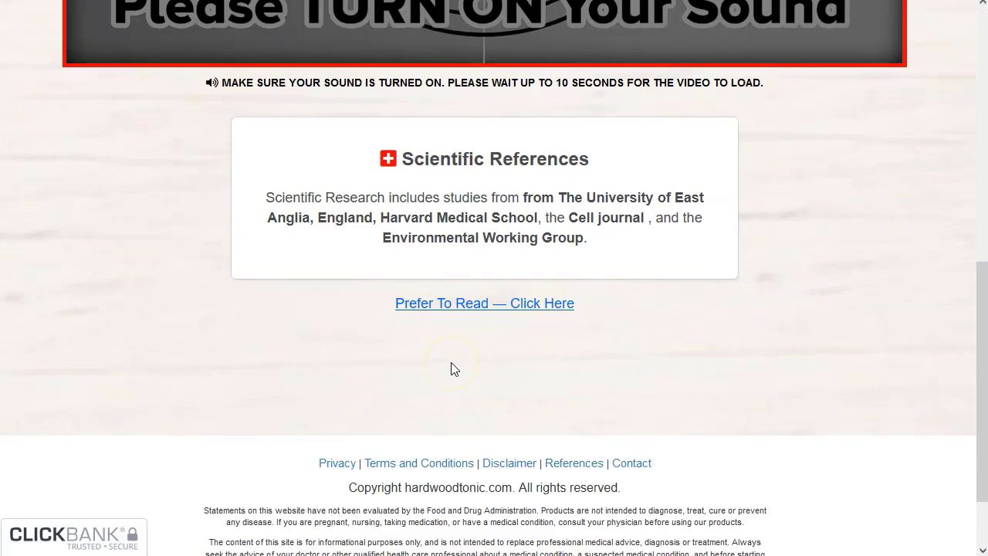
scroll(451, 370, "down", 1)
scroll(451, 390, "up", 5)
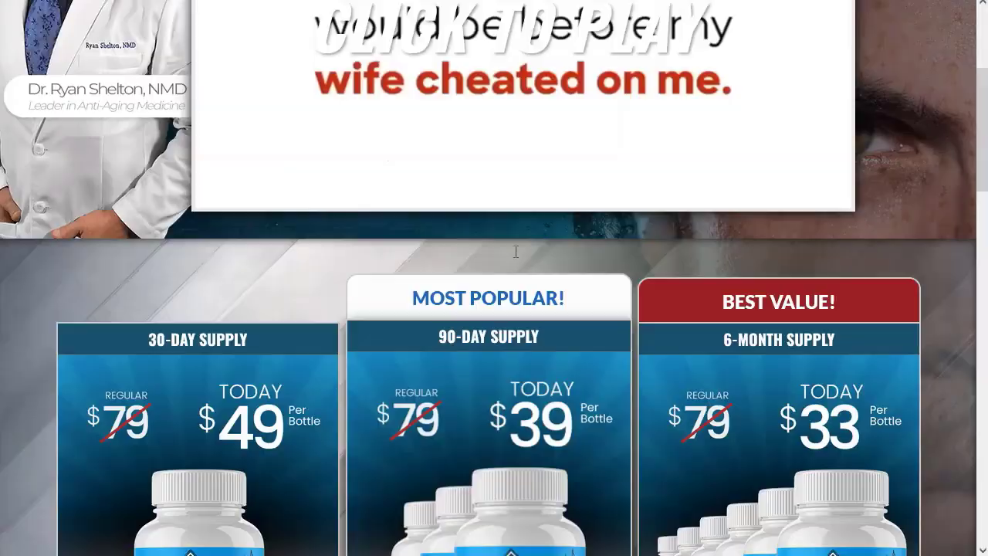
Switch to the Barbarian XL campaign on MaxBounty and examine its description, search restrictions and approval request option
scroll(515, 253, "up", 3)
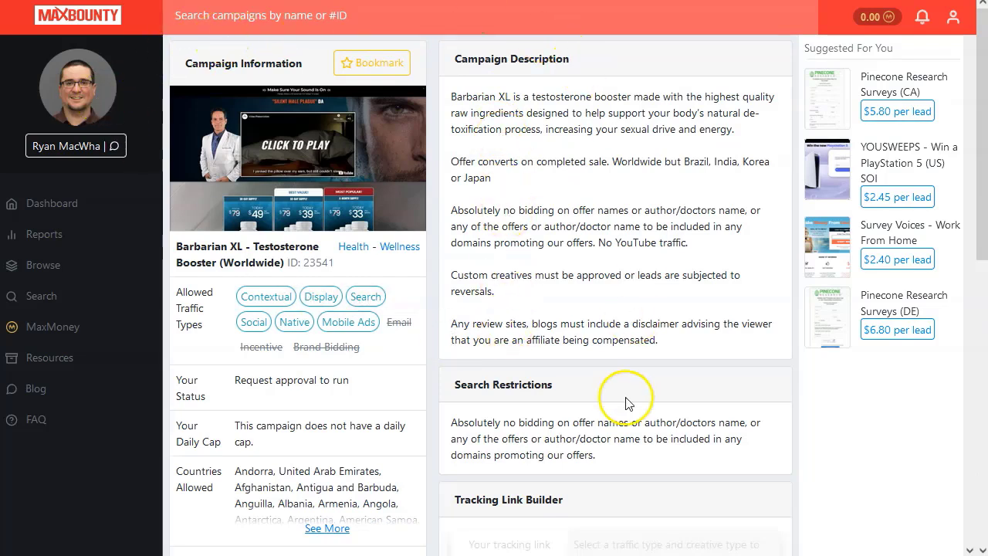
left_click_drag(446, 96, 542, 96)
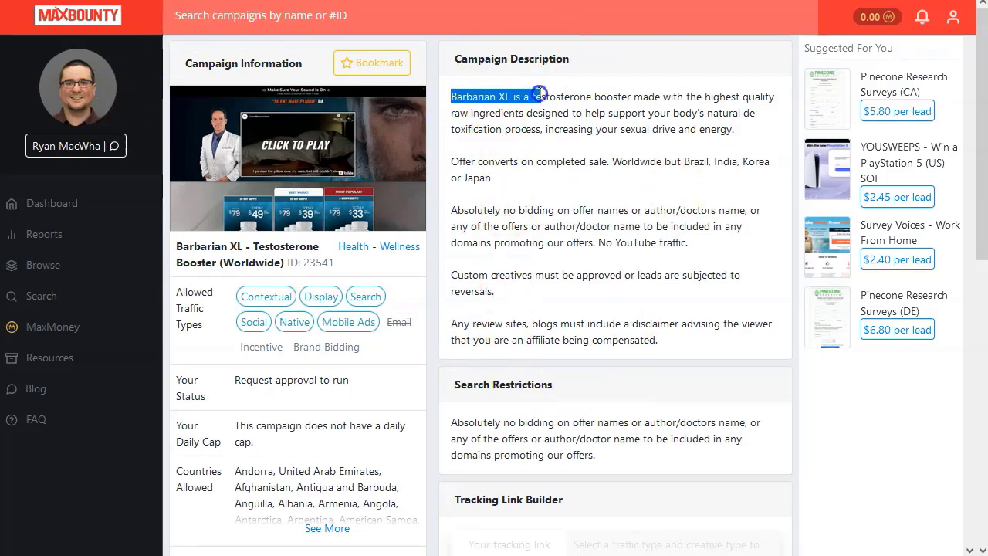
left_click(540, 185)
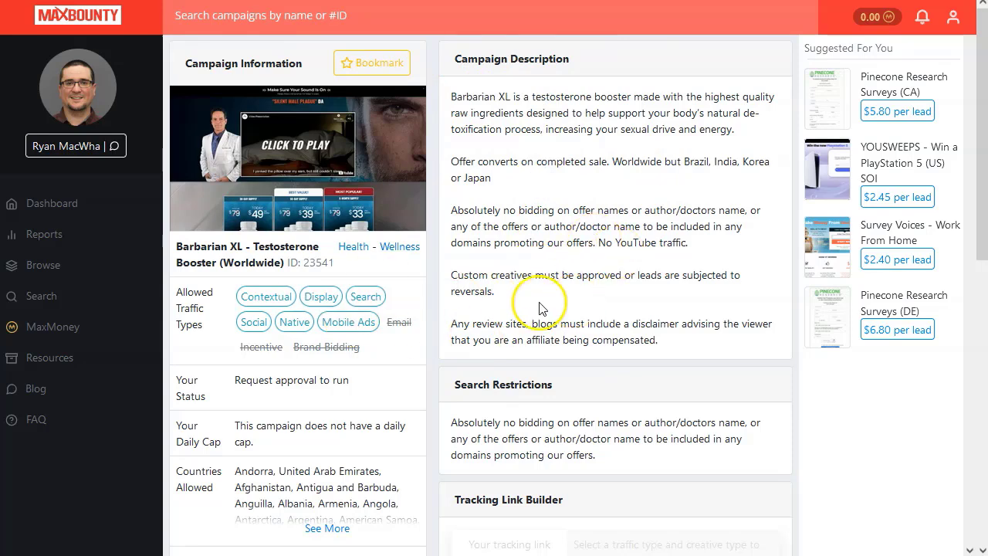
scroll(635, 252, "down", 1)
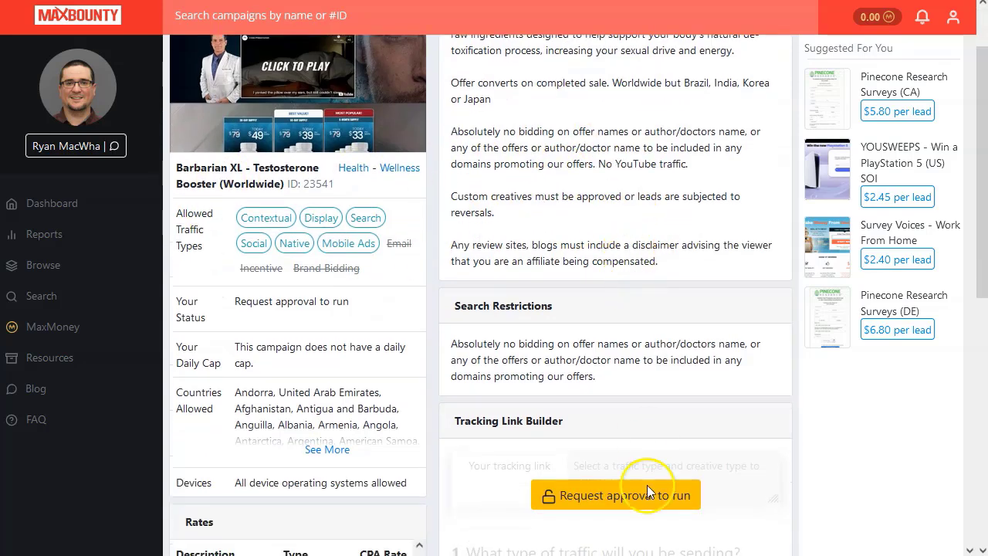
scroll(648, 492, "down", 1)
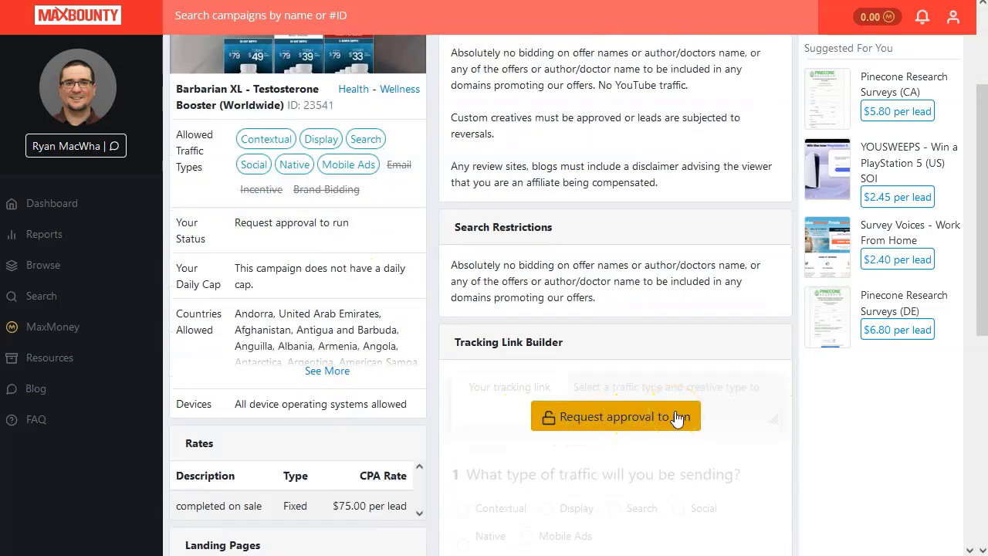
left_click(636, 429)
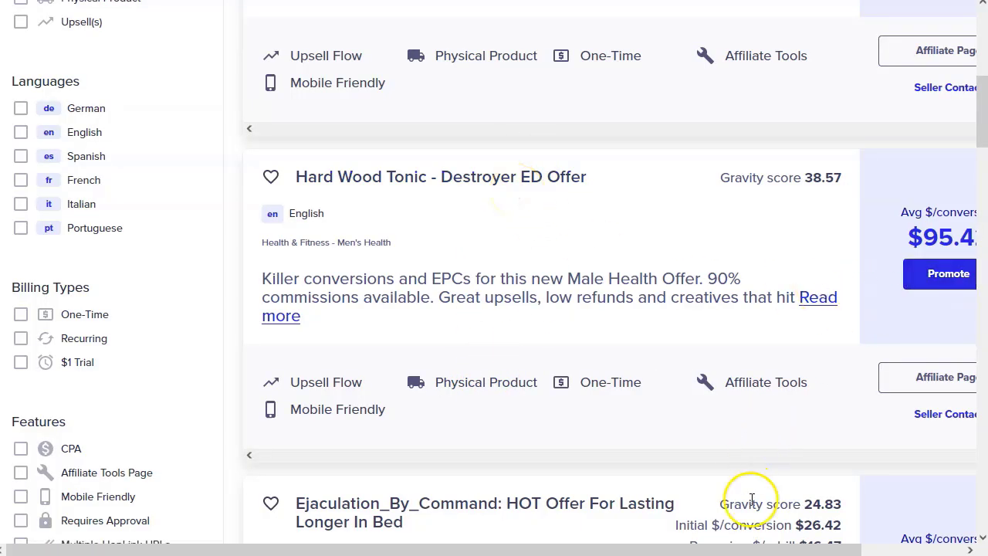
Return to the ClickBank results and open Hard Wood Tonic's affiliate page in a new tab
left_click_drag(750, 548, 849, 550)
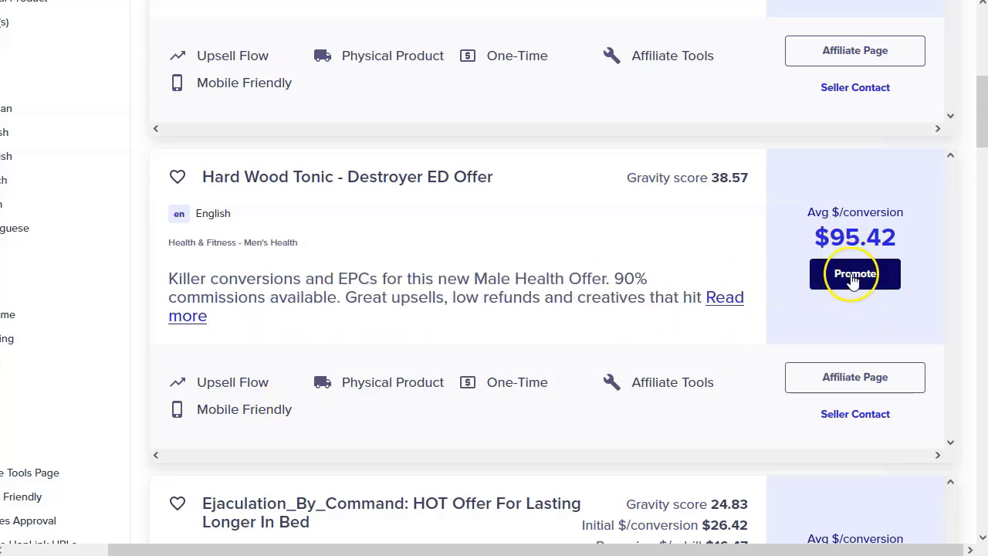
right_click(853, 379)
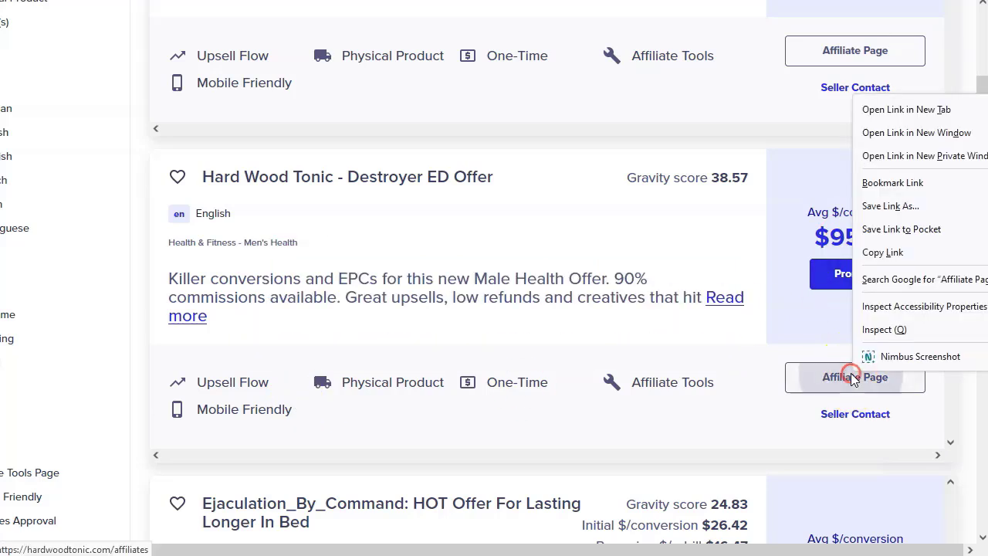
left_click(953, 106)
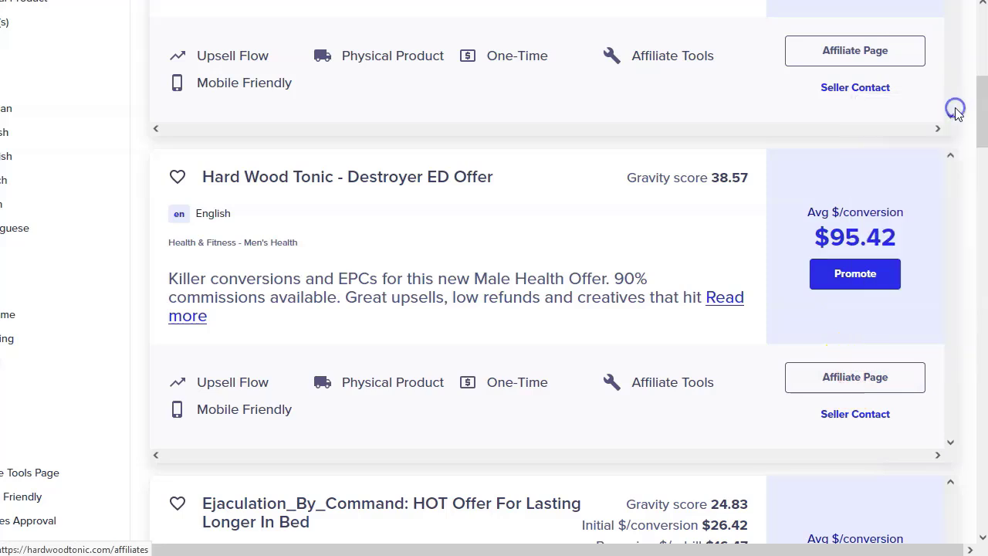
Create a HopLink for promoting Hard Wood Tonic with the tracking ID tiktokpromo
left_click(854, 279)
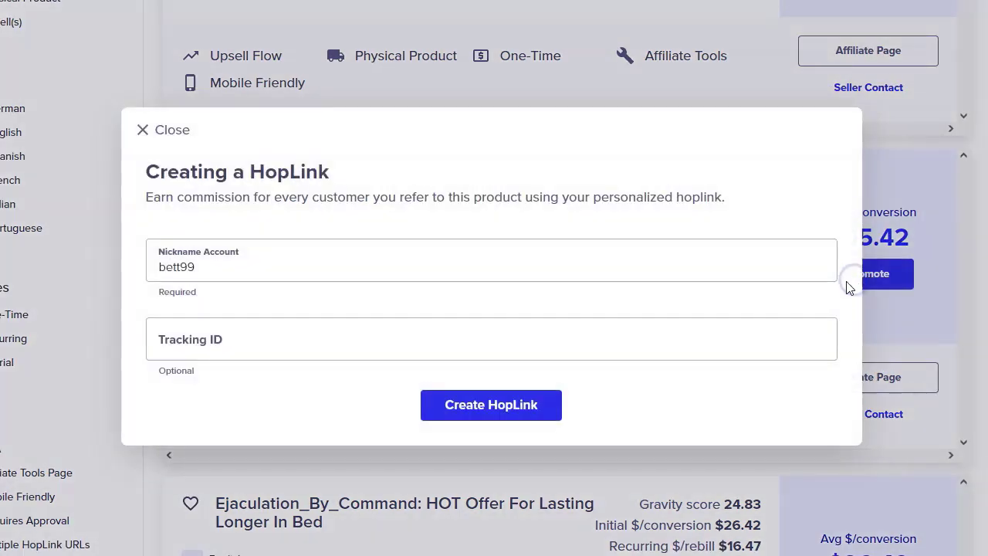
left_click(244, 338)
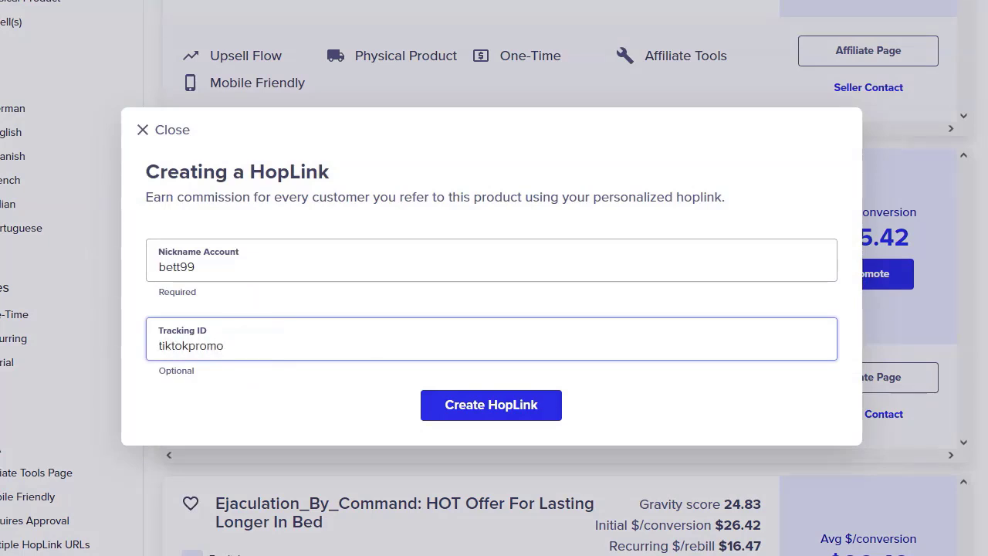
left_click(265, 379)
left_click(458, 407)
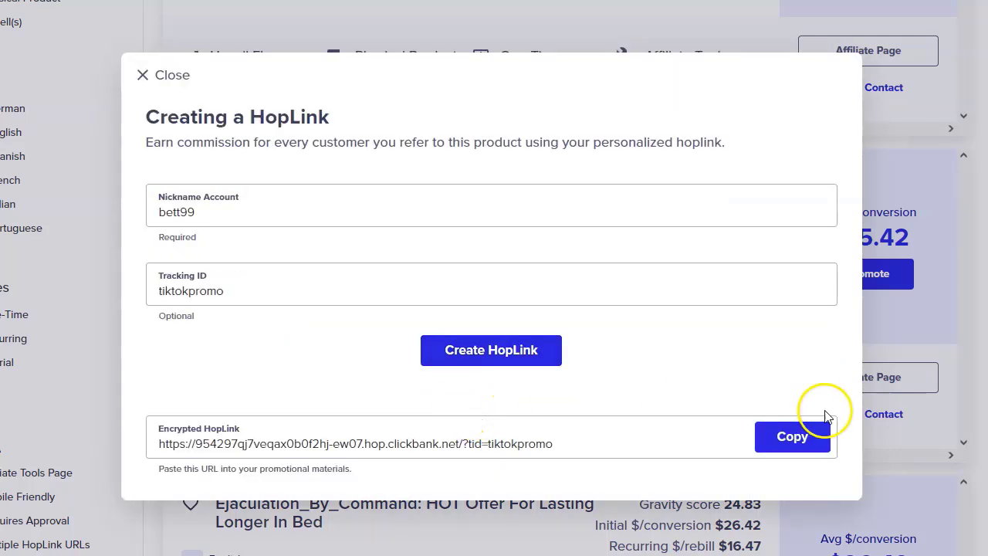
Copy the encrypted HopLink, switch to Notepad++ and enter the heading NOTEPAD++ followed by a blank line
left_click(807, 435)
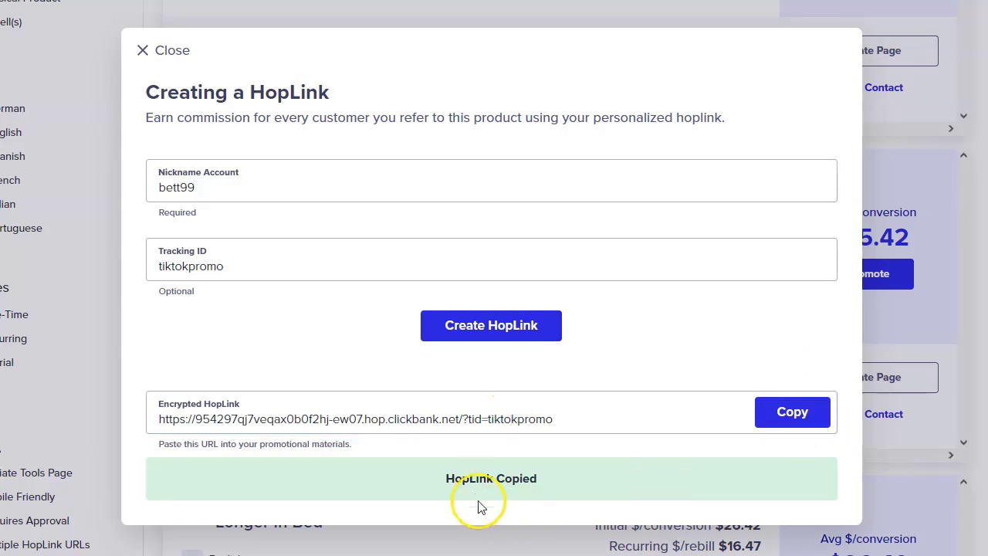
key("alt+Tab")
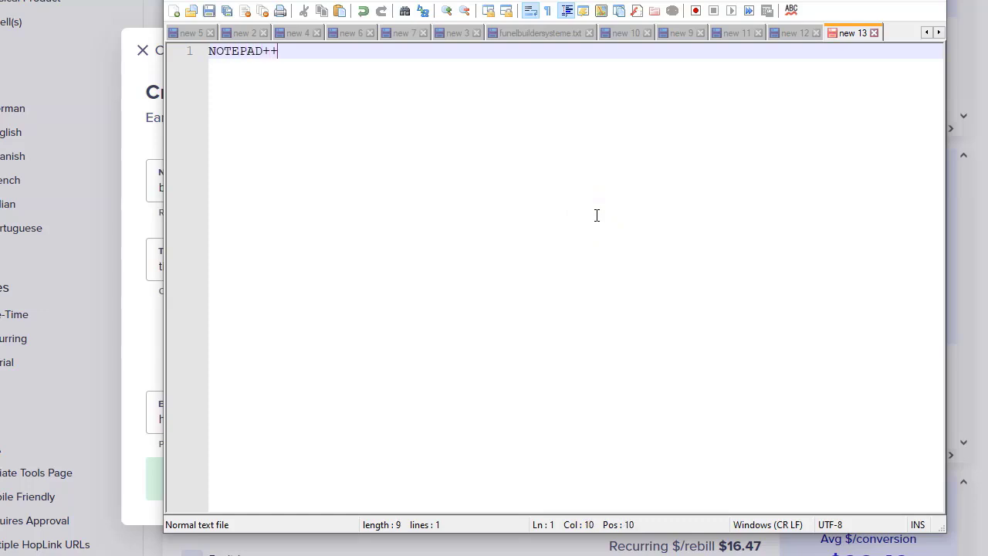
type("NOTEPAD++")
key("Return")
key("Return")
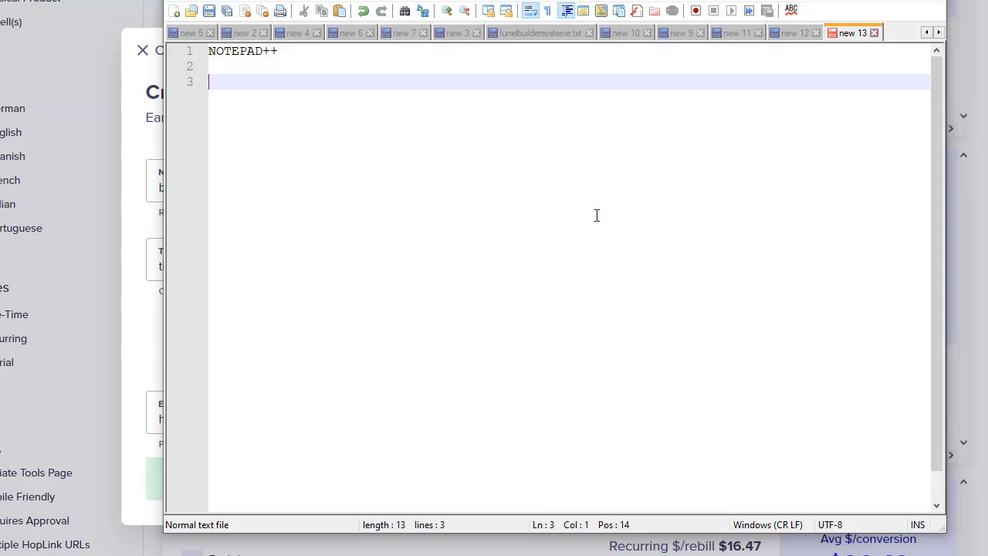
Add the line "Oferta: mens helth" to the note and paste the copied HopLink beneath it
type("Oferta:")
key("Return")
key("ctrl+v")
key("Up")
type("mens helth")
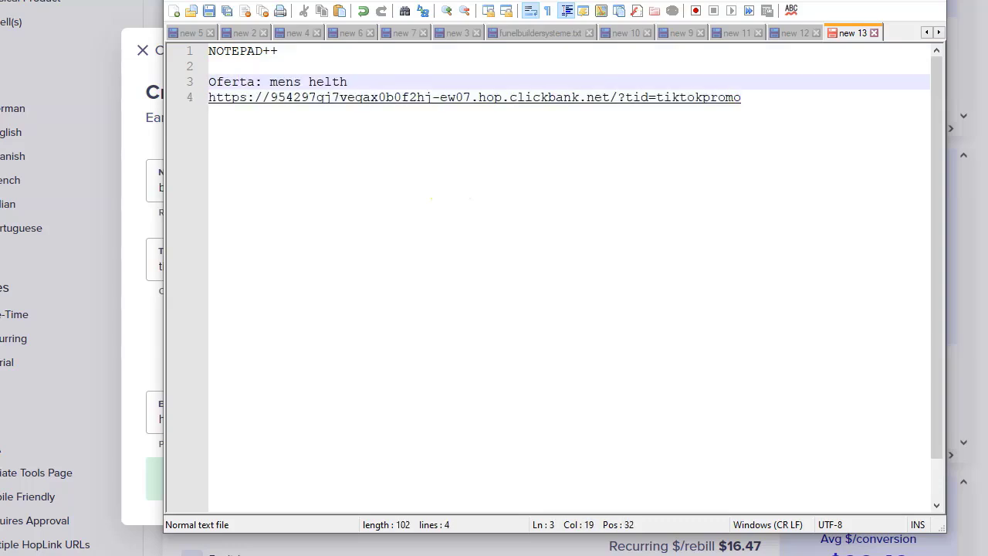
Switch to the Hard Wood Tonic affiliate resources page in the browser and read the target audiences and reasons to promote
key("alt+Tab")
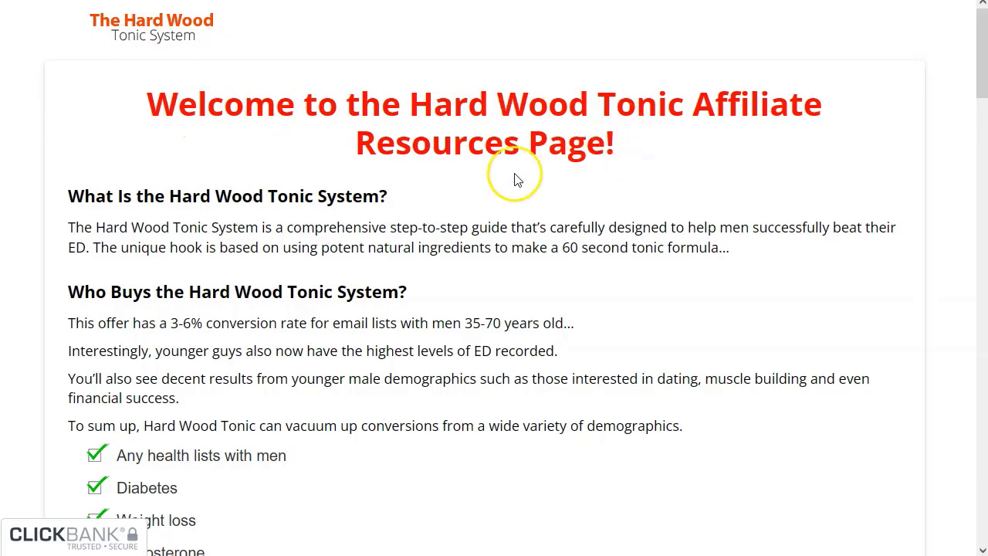
scroll(265, 247, "down", 3)
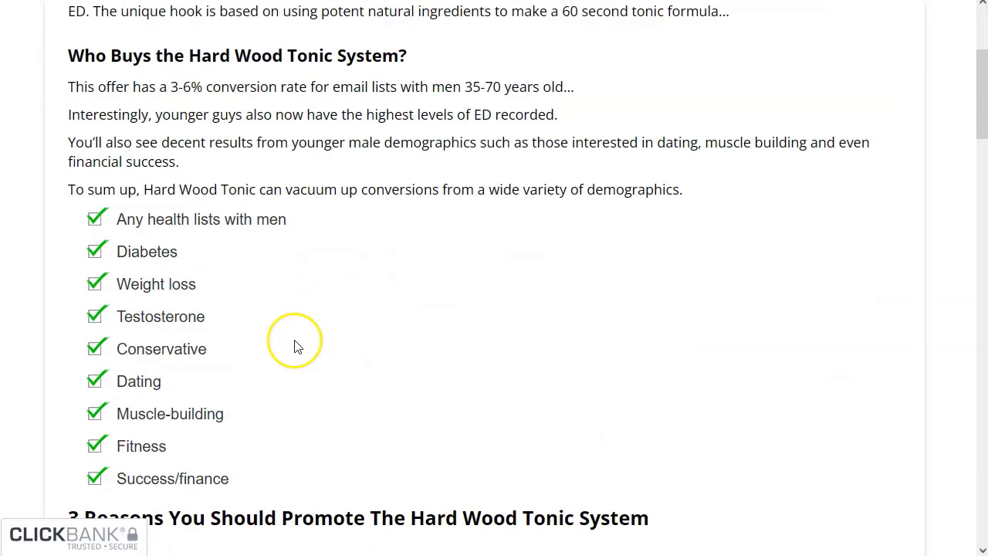
scroll(296, 346, "down", 5)
scroll(309, 342, "up", 1)
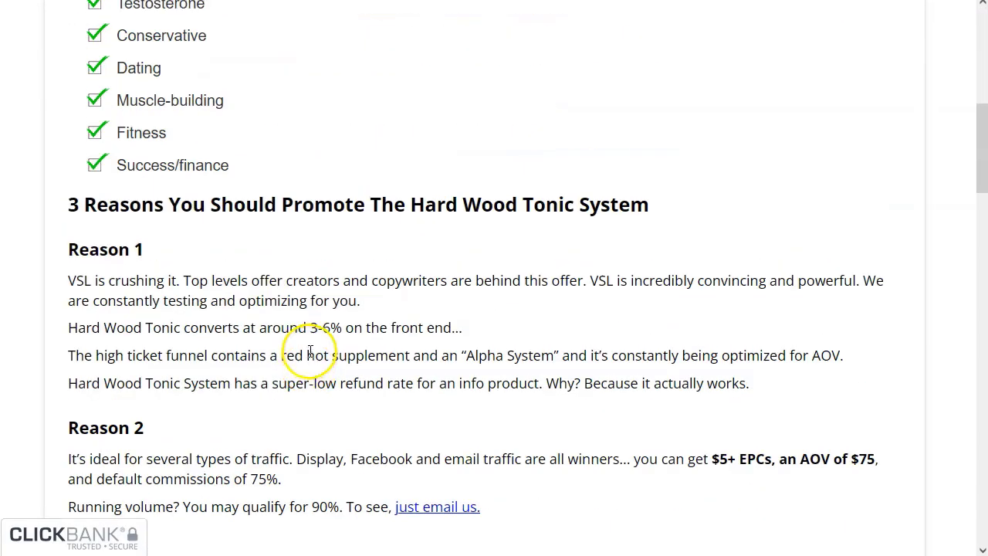
scroll(311, 351, "down", 1)
scroll(310, 355, "down", 1)
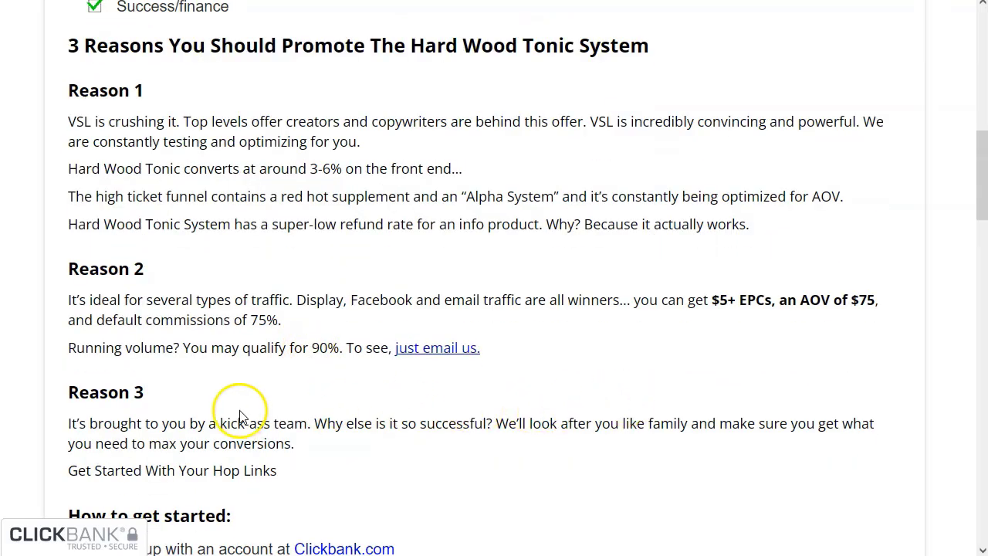
scroll(240, 417, "down", 1)
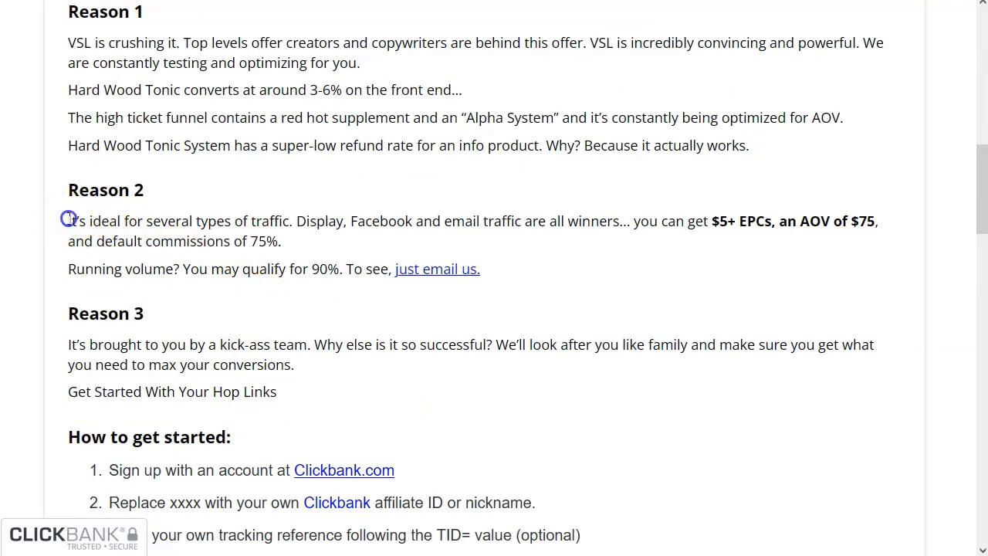
Examine Reason 2 for the suitable traffic types, earnings per click, default commission and high-volume commission terms
left_click_drag(68, 220, 340, 214)
left_click(352, 223)
double_click(364, 221)
left_click(364, 222)
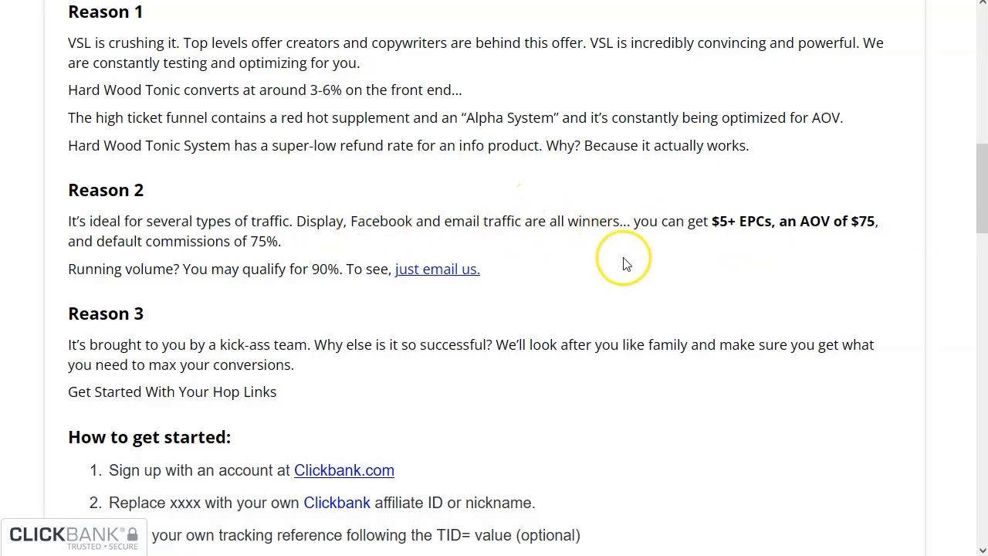
left_click_drag(730, 222, 770, 260)
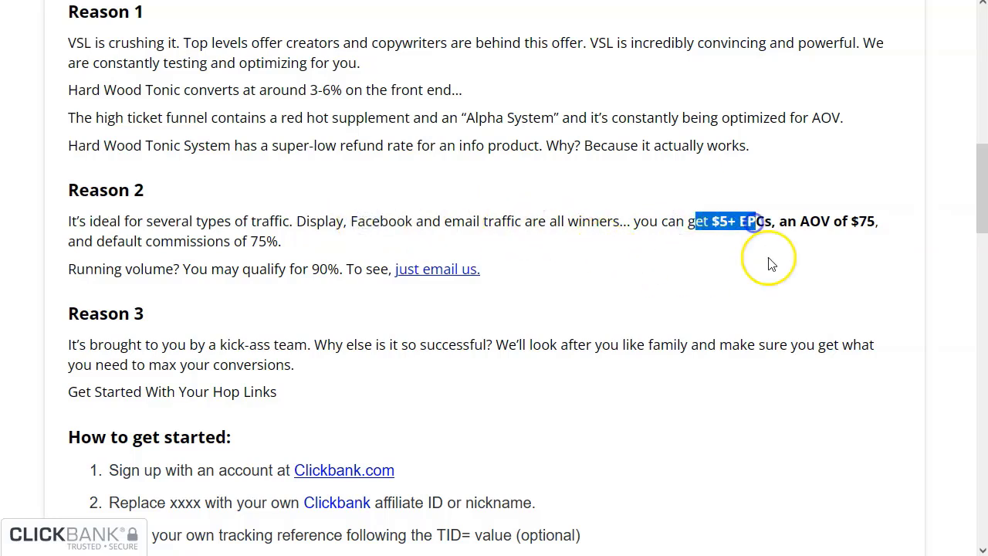
left_click(775, 273)
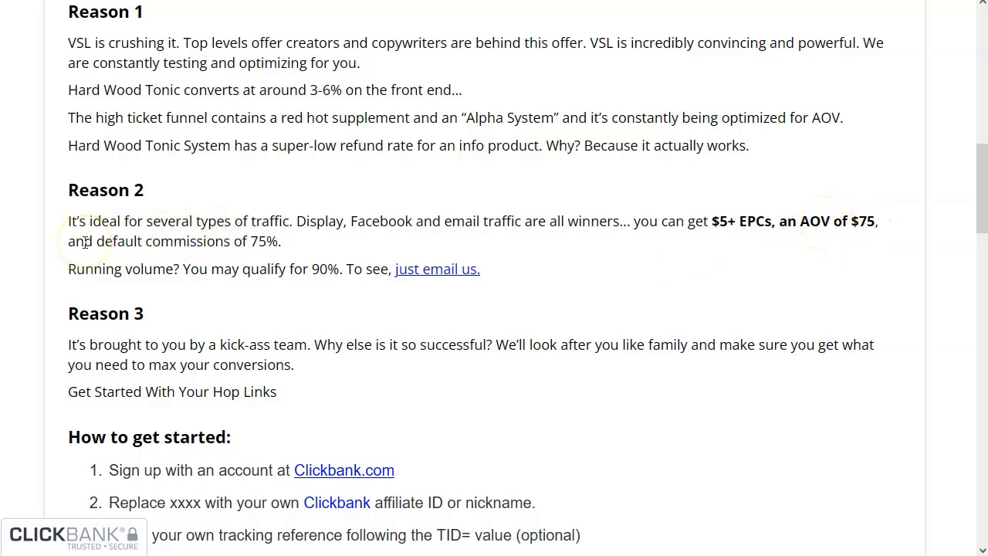
left_click_drag(251, 241, 279, 241)
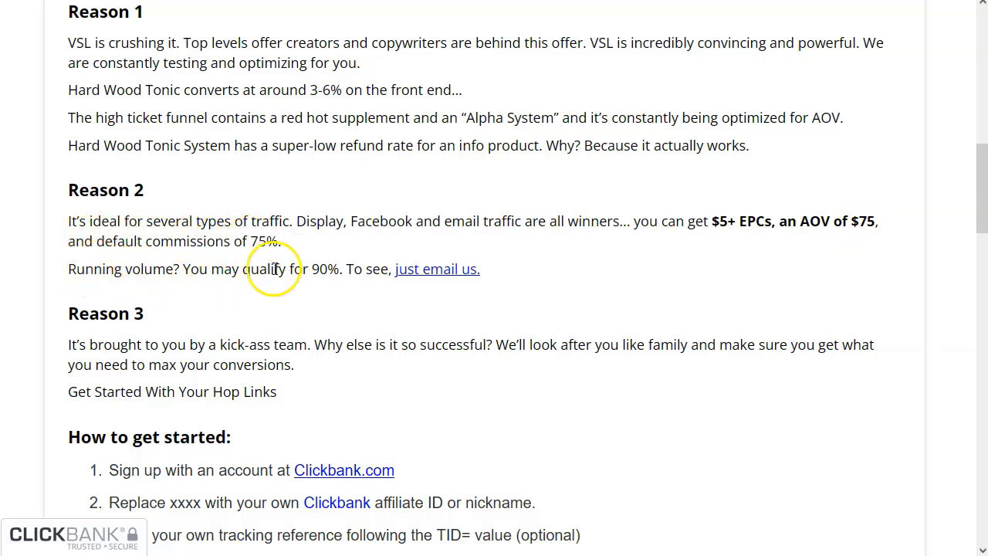
left_click_drag(63, 269, 258, 270)
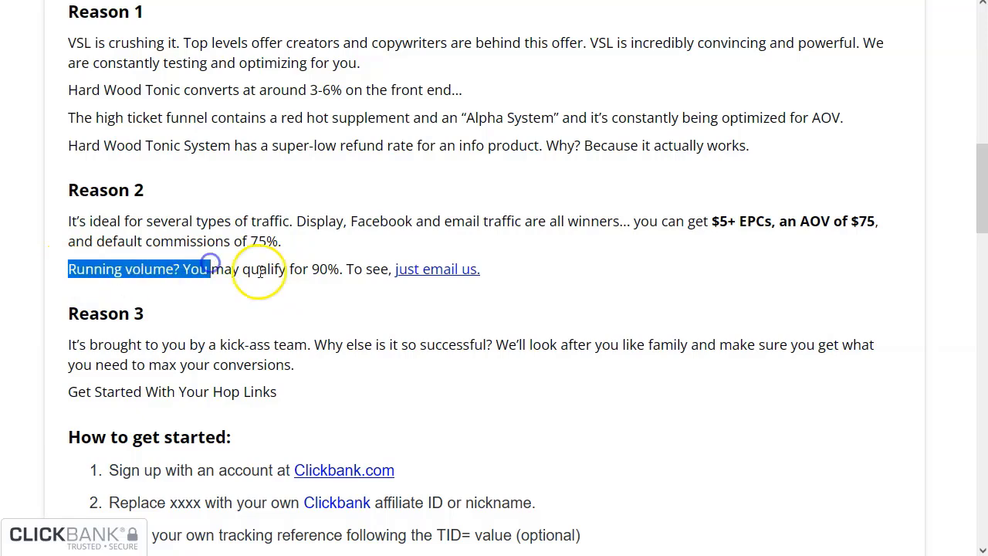
left_click(309, 271)
left_click(344, 271)
left_click(307, 270)
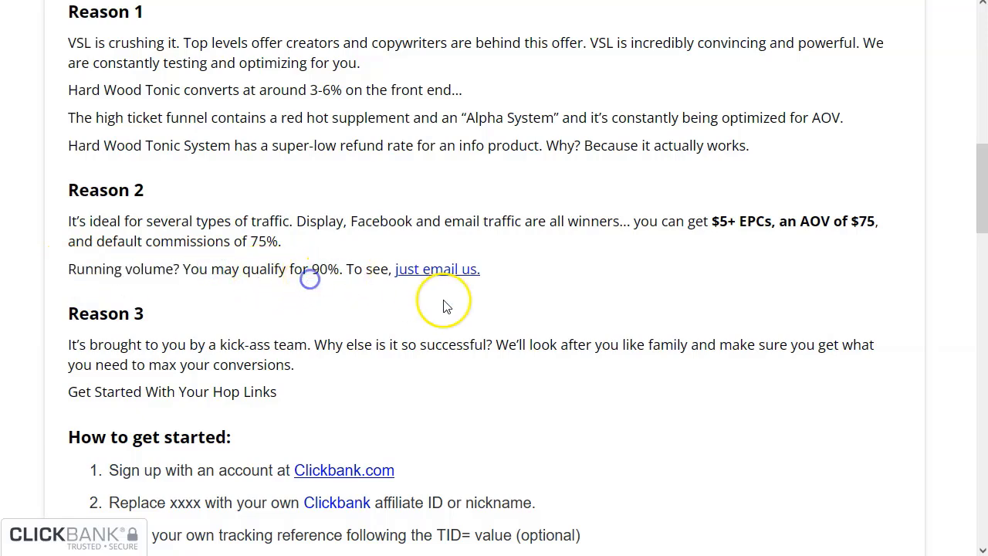
Examine the affiliate link table's destination variants, including the no exit pop, no autoplay and retargeting text page options
scroll(536, 309, "down", 2)
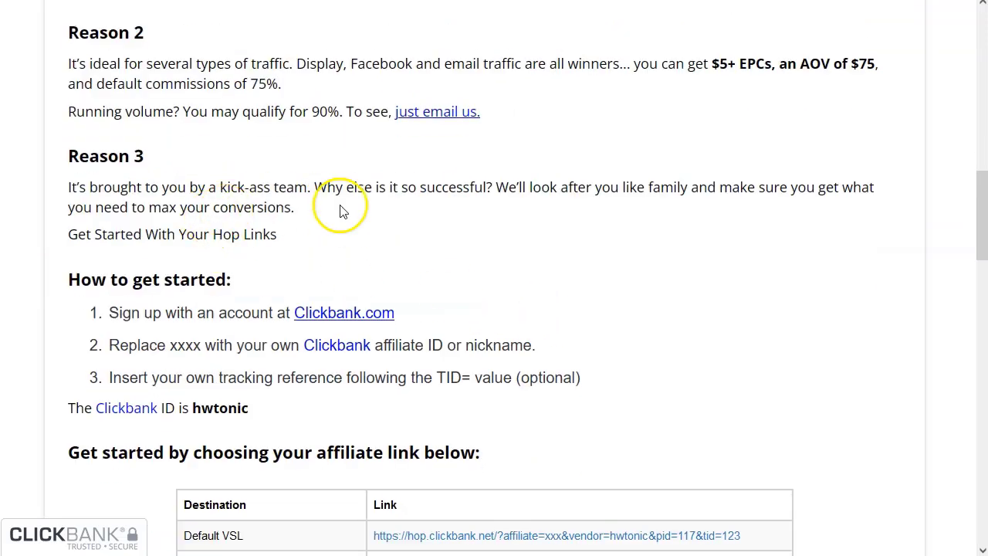
scroll(697, 315, "down", 1)
scroll(592, 404, "up", 4)
scroll(768, 365, "down", 8)
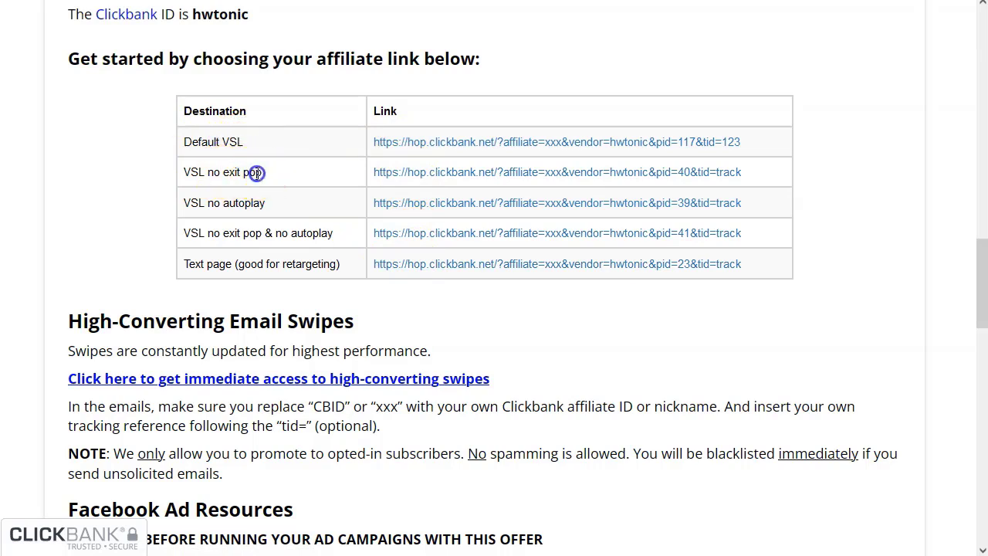
left_click_drag(256, 173, 185, 172)
left_click(199, 205)
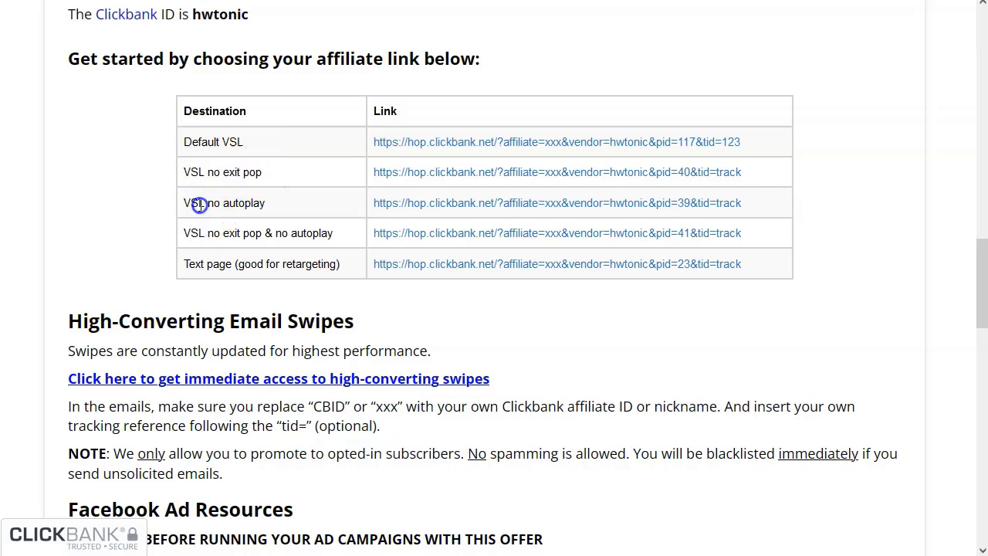
left_click(264, 201)
left_click_drag(205, 232, 329, 233)
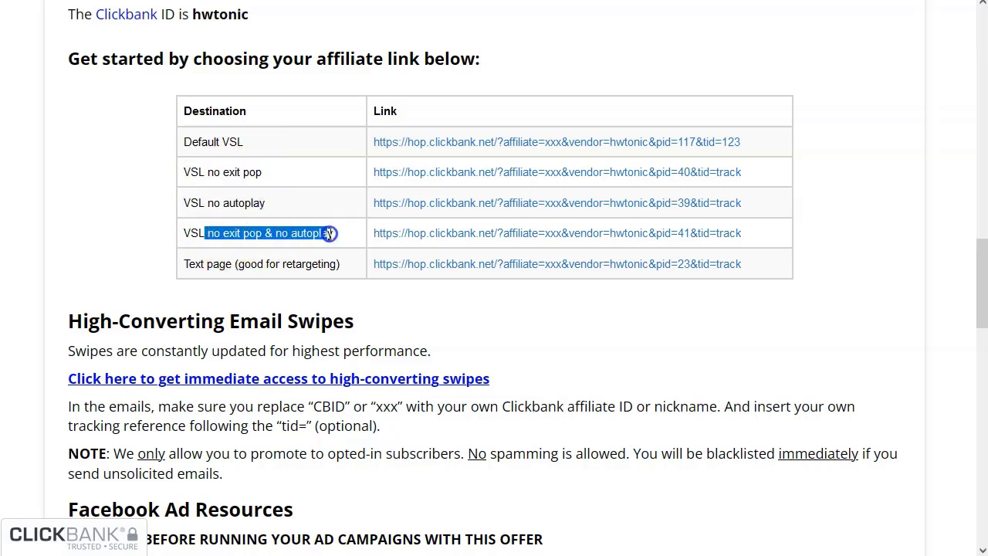
left_click(243, 266)
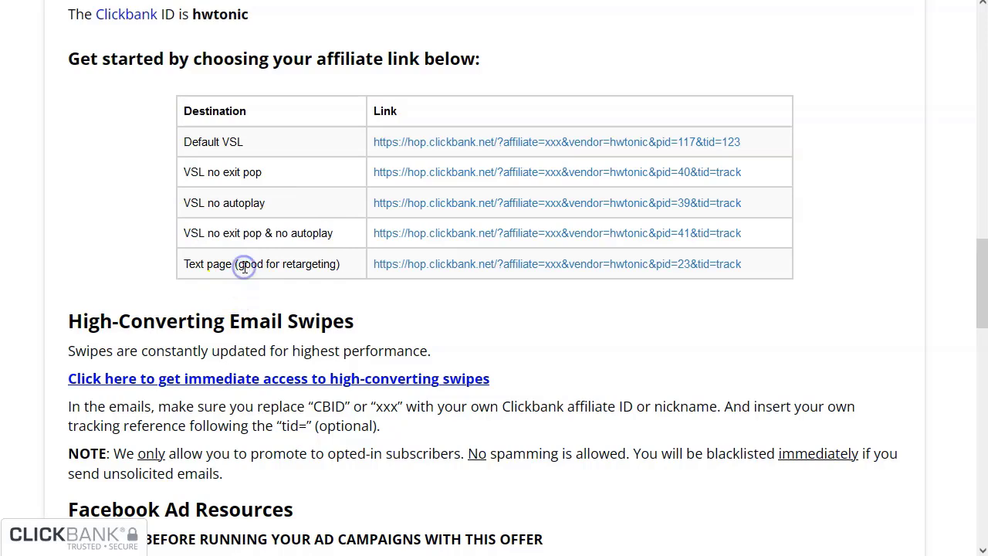
left_click_drag(266, 264, 329, 264)
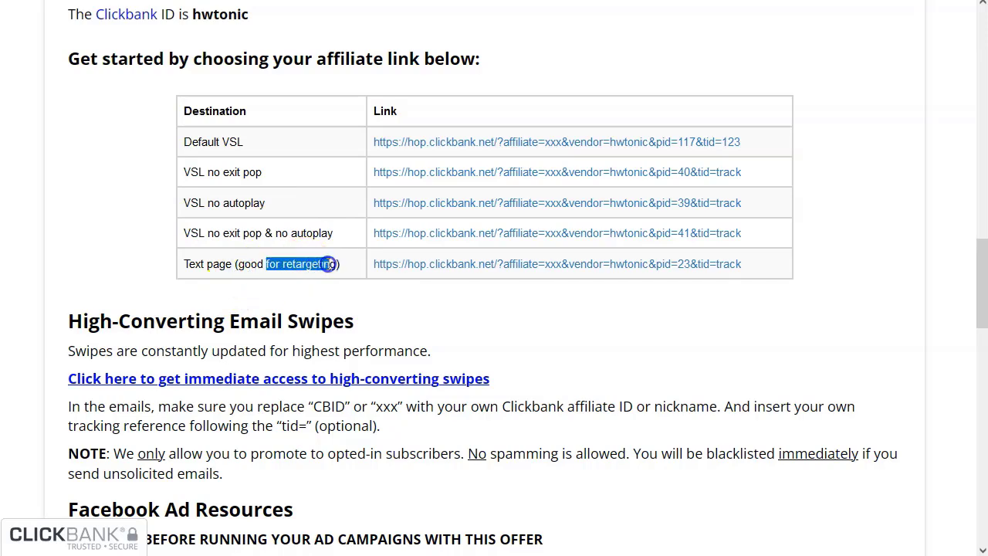
left_click(332, 264)
Look through the email swipes, Facebook ad guidelines, headline options, commission structure and affiliate rules, and return to the page's beginning
scroll(512, 366, "down", 2)
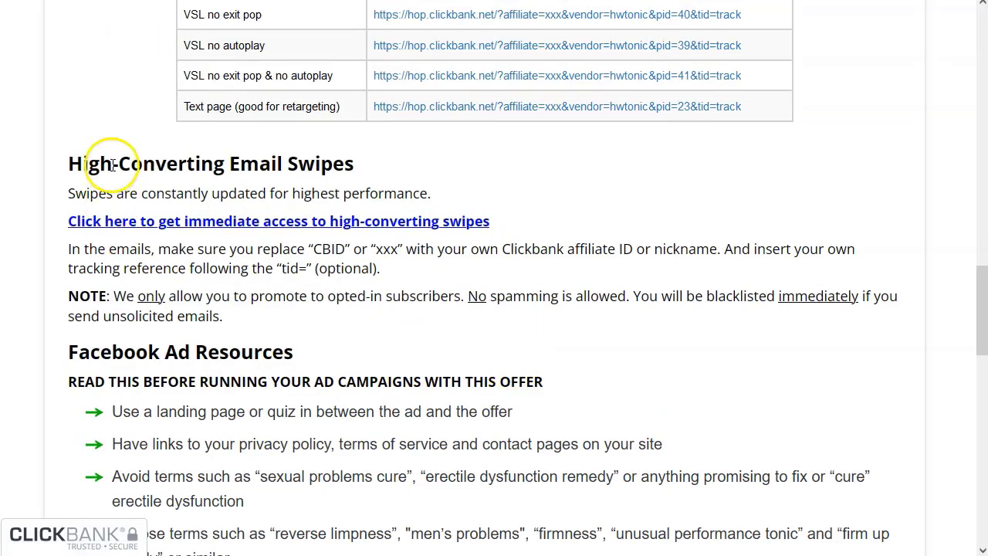
scroll(197, 290, "down", 1)
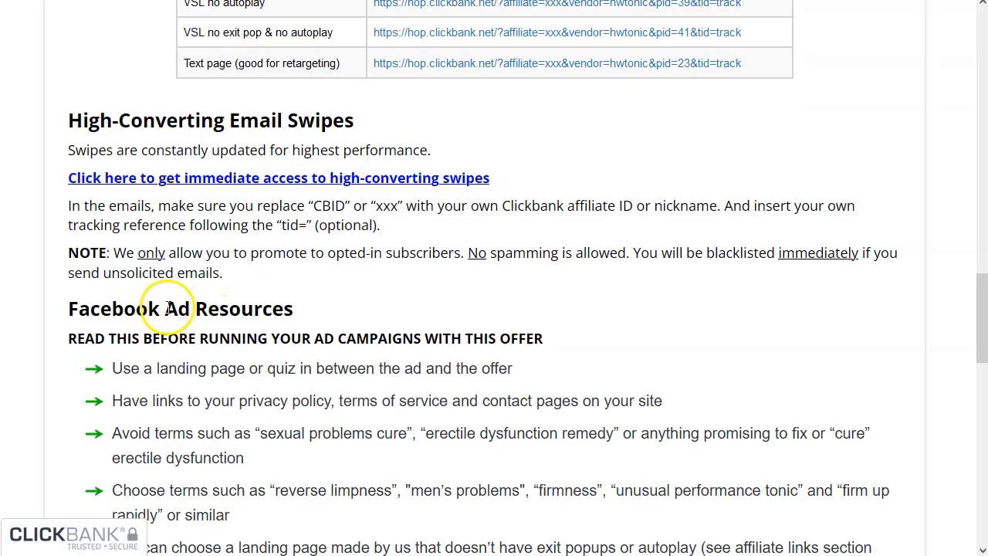
scroll(168, 308, "down", 2)
scroll(239, 320, "up", 4)
scroll(287, 335, "down", 4)
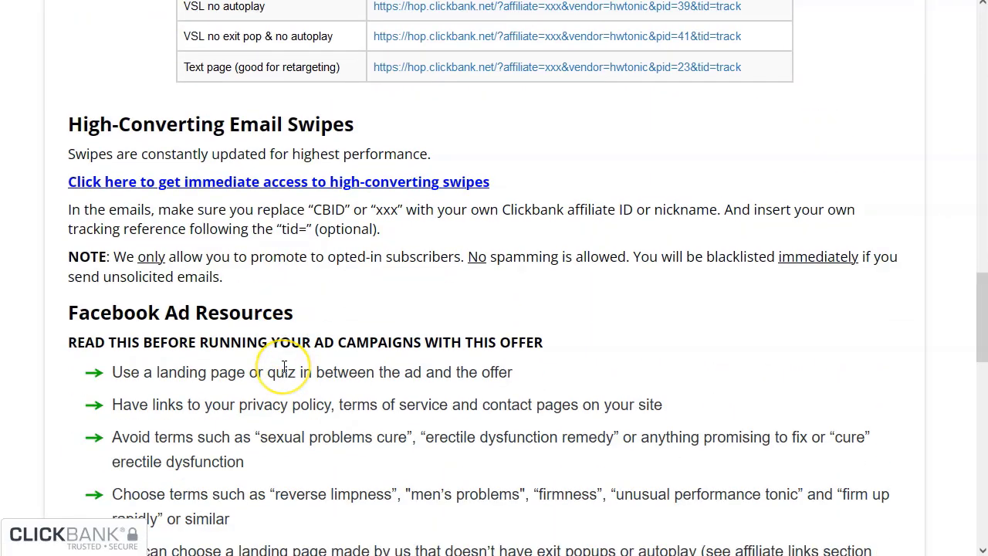
scroll(285, 368, "up", 2)
scroll(284, 368, "down", 6)
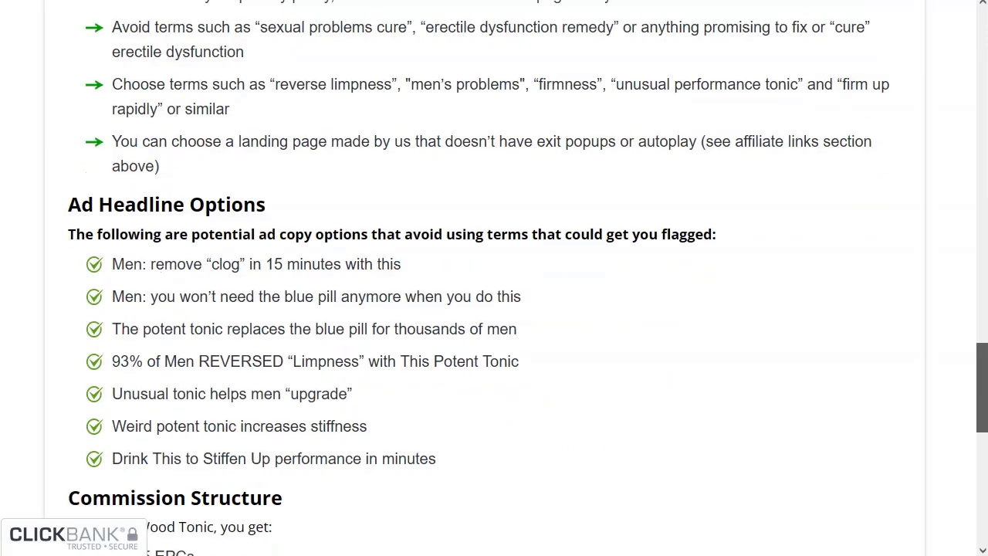
scroll(399, 298, "down", 4)
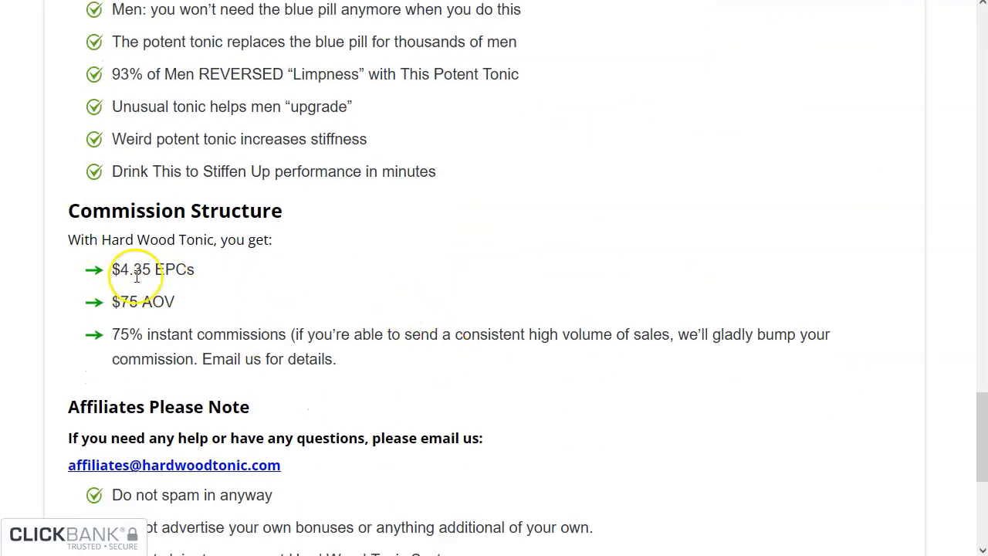
scroll(332, 335, "down", 3)
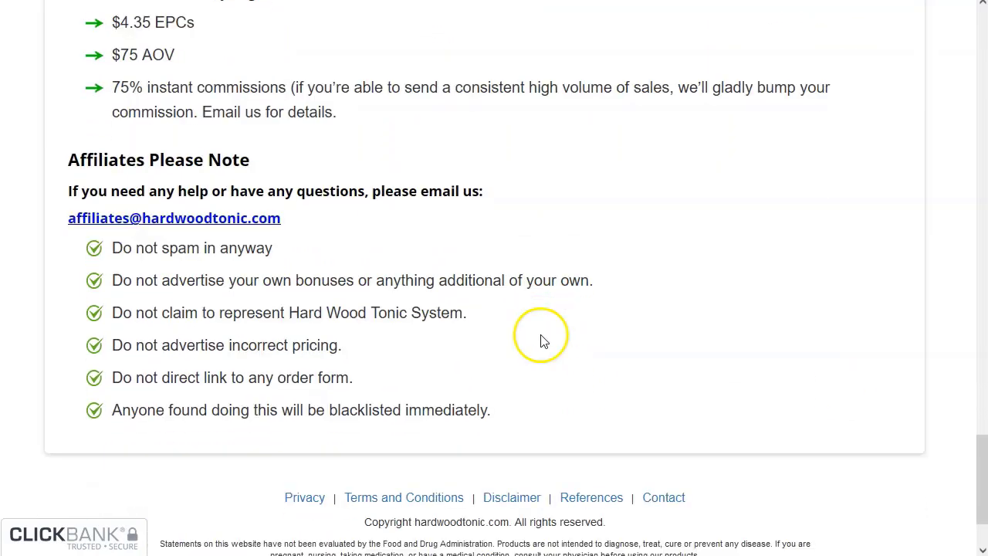
scroll(542, 339, "down", 1)
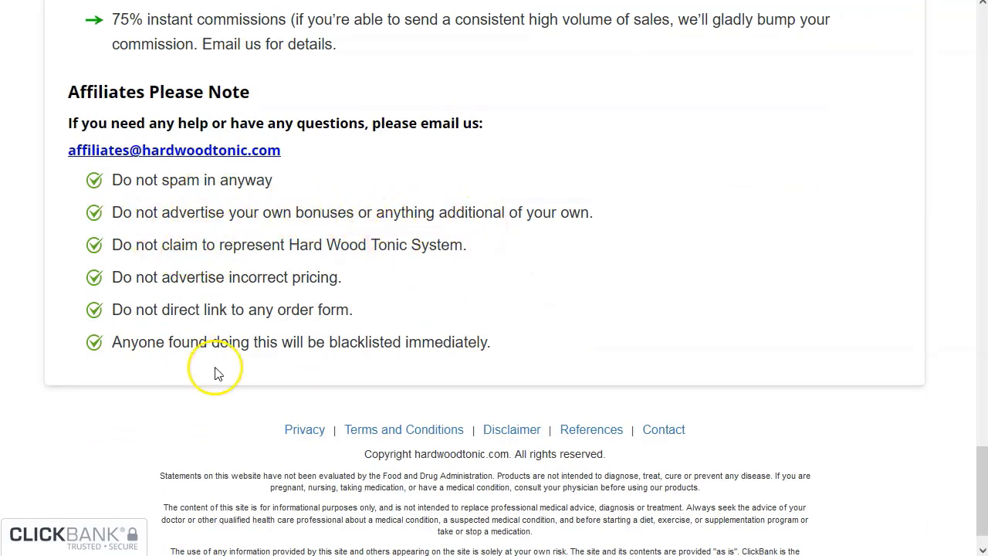
scroll(503, 311, "up", 7)
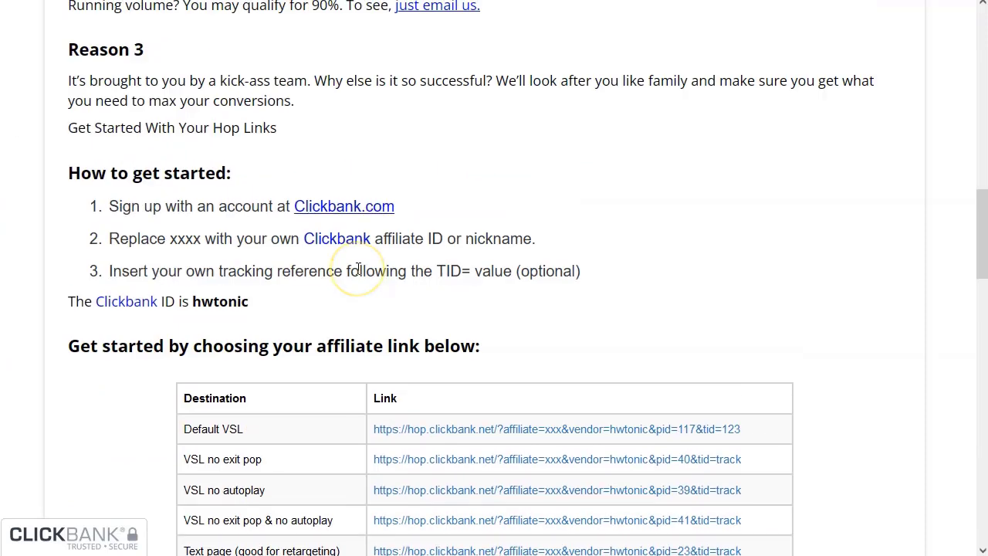
scroll(453, 269, "up", 10)
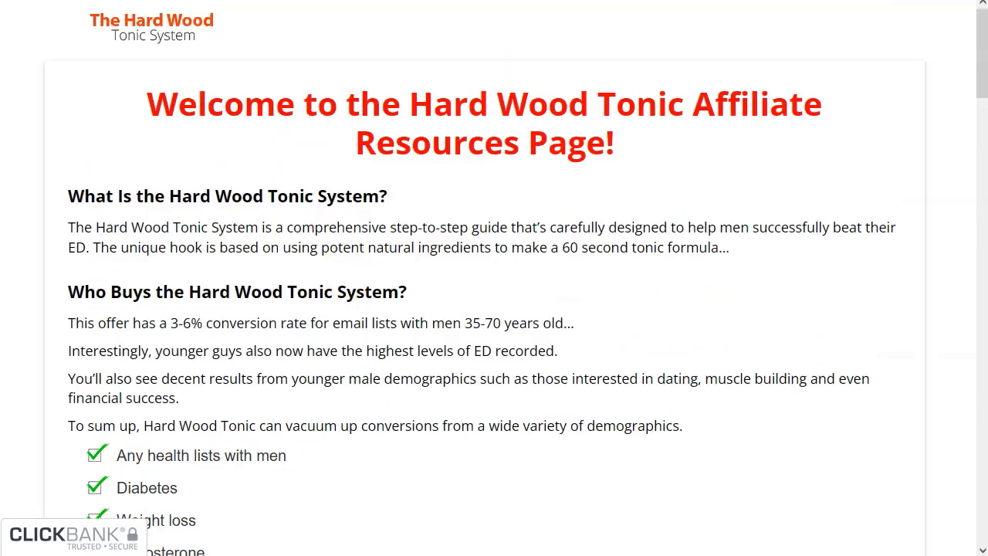
Switch to Notepad++ and insert the line "Primer paso: Seleccionar la oferta" between the offer line and the HopLink
key("alt+Tab")
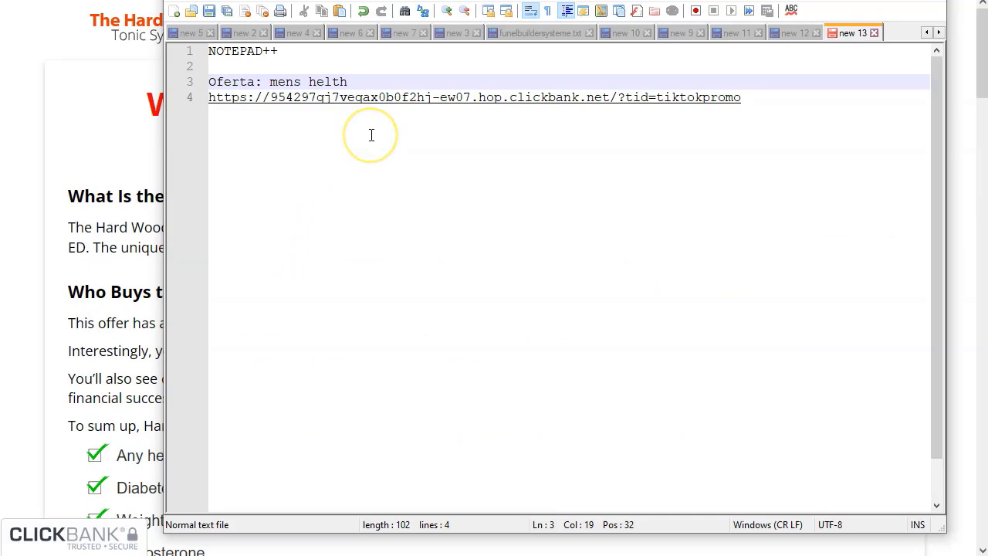
key("Return")
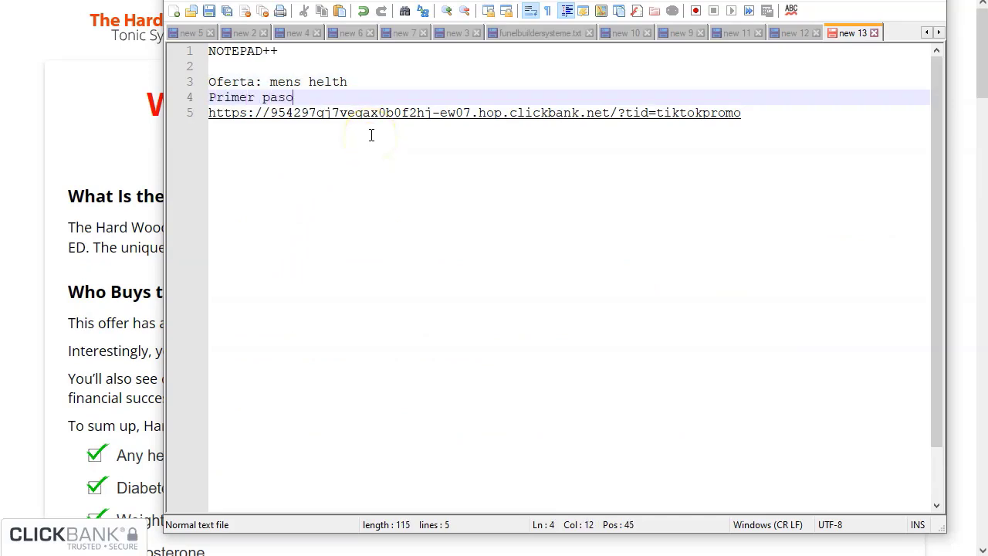
type("Primer paso:")
key("Return")
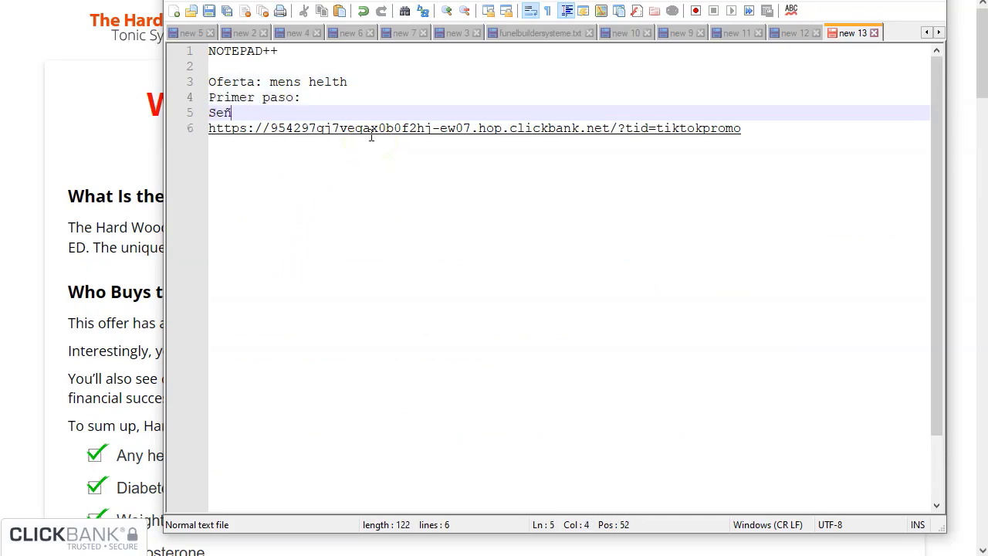
key("BackSpace")
key("BackSpace")
key("BackSpace")
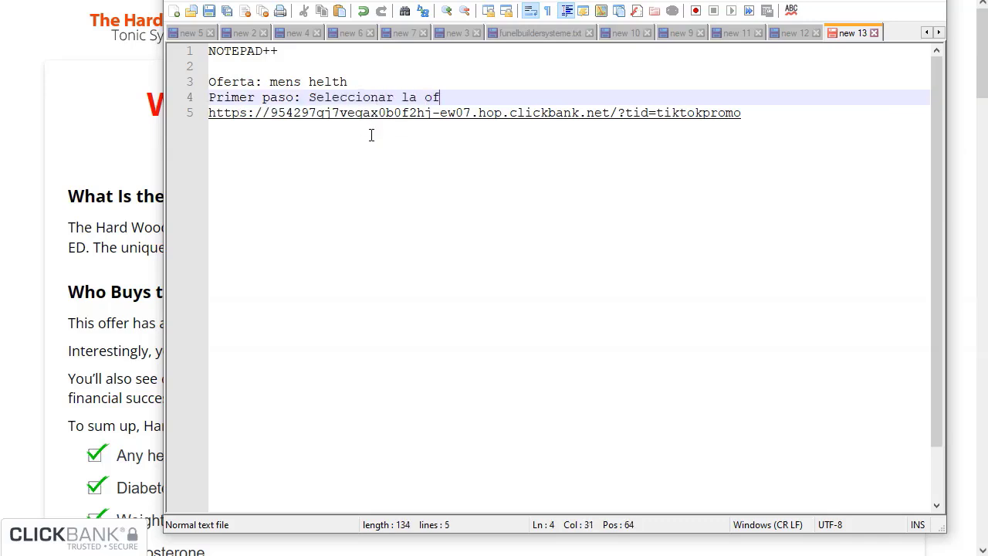
Add the note "Acortar el enlace." below the HopLink, separated by a blank line
key("Down")
key("Return")
key("Return")
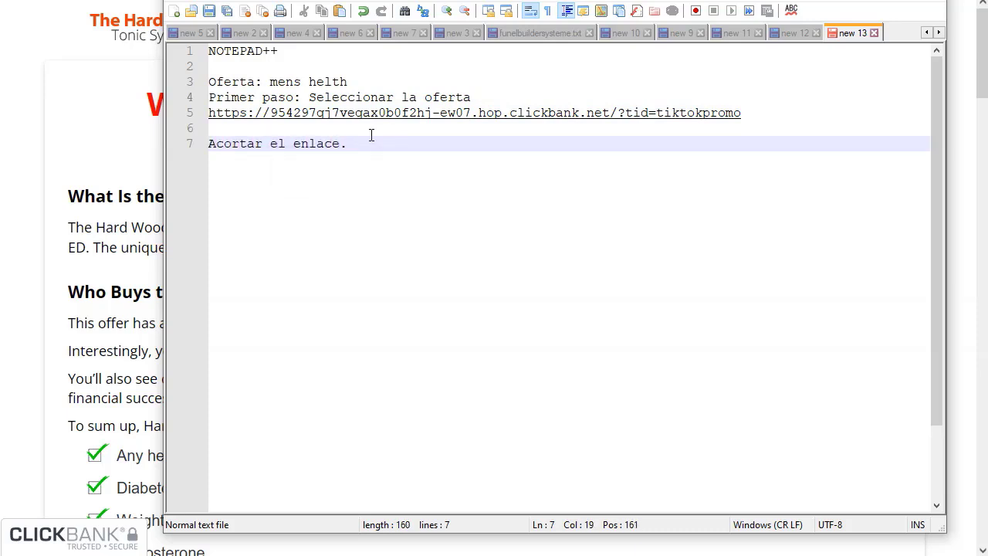
End the "Acortar el enlace" note with a colon and add the lines "t.ly" and "Código QR." beneath it
key("Return")
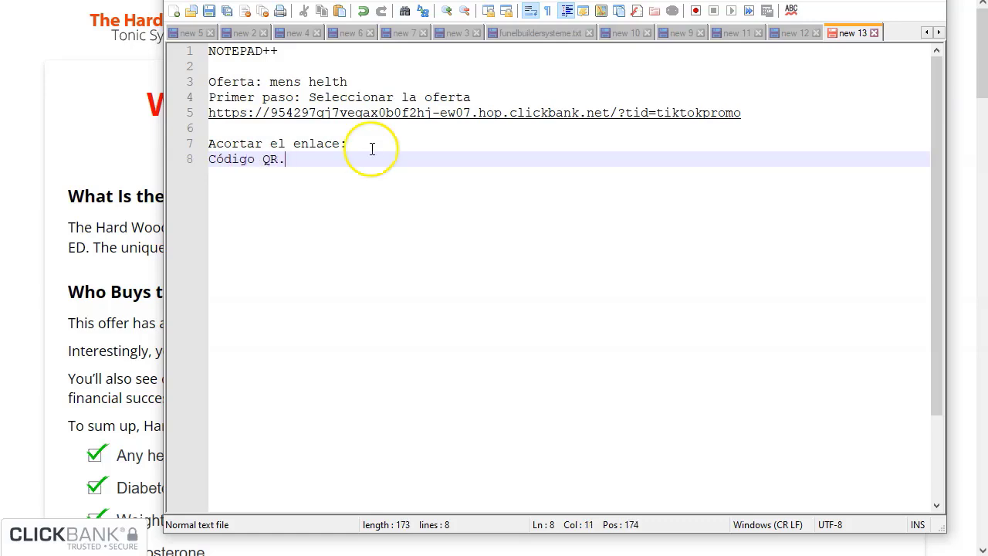
left_click(374, 142)
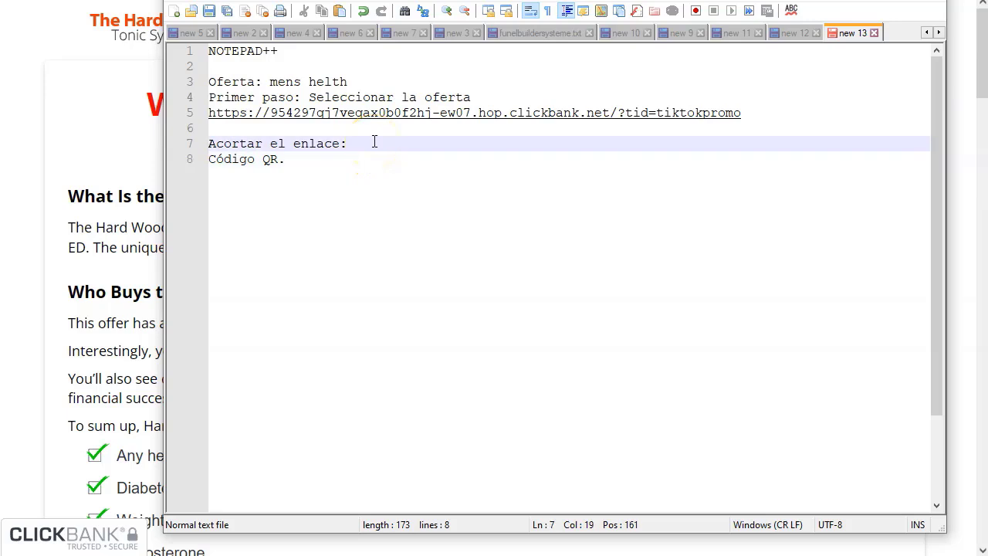
key("Return")
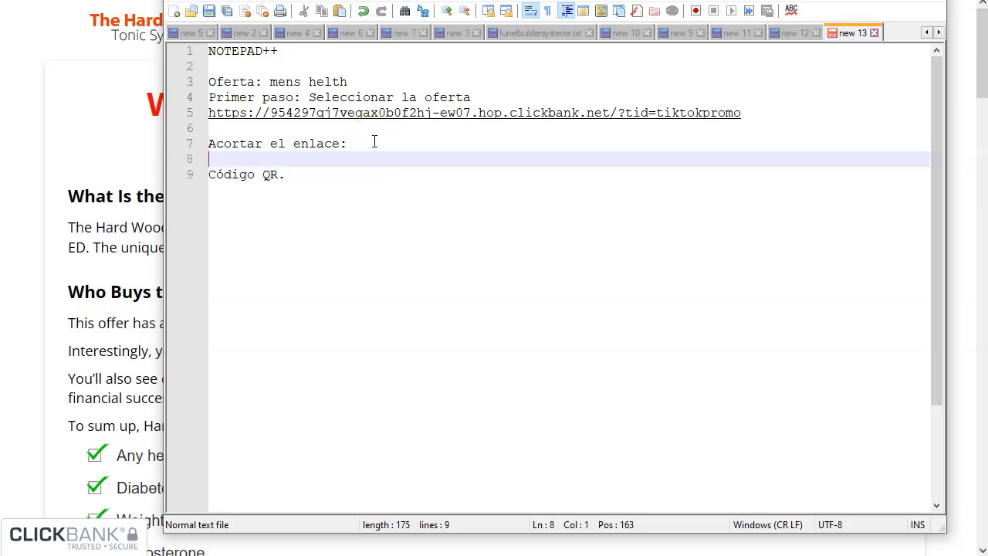
type("t.ly")
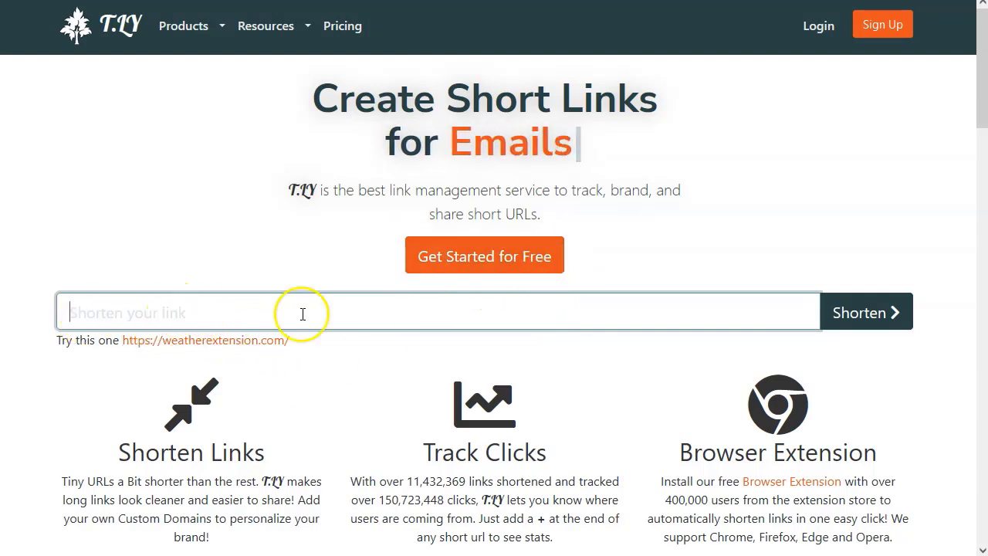
Copy the HopLink from the Notepad++ notes and shorten it on the T.LY website
key("alt+Tab")
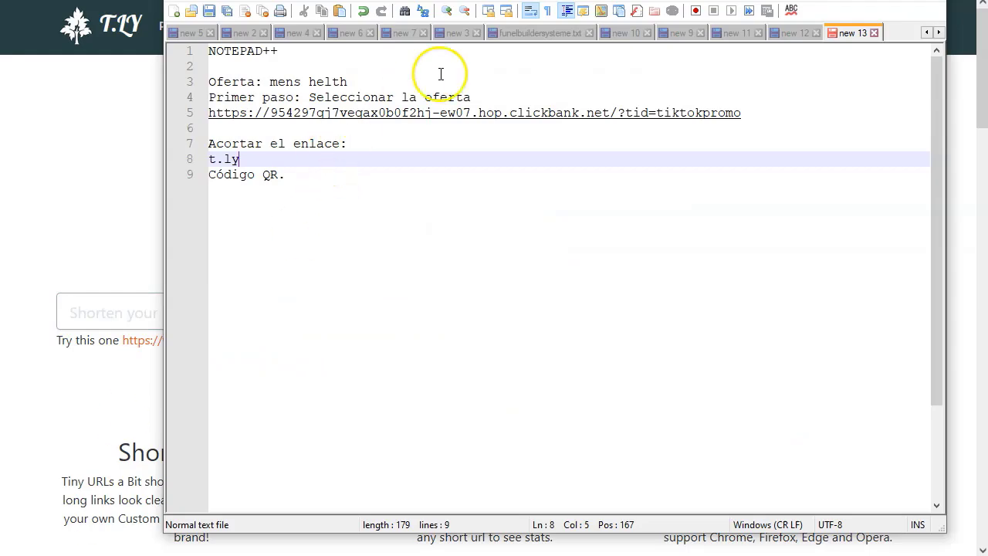
left_click_drag(741, 112, 208, 113)
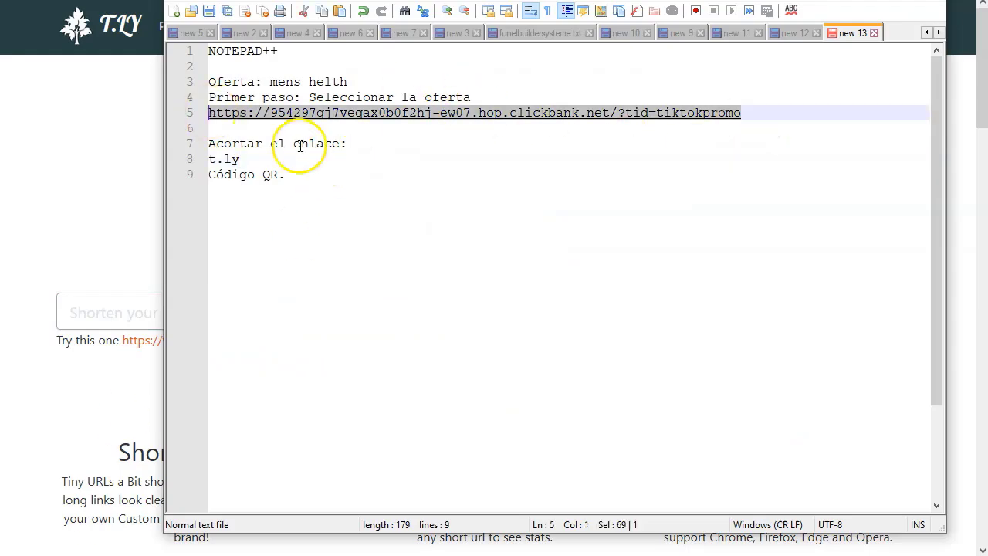
left_click(139, 310)
type("https://954297qj7veqax0b0f2hj-ew07.hop.clickbank.net/?tid=tiktokpromo")
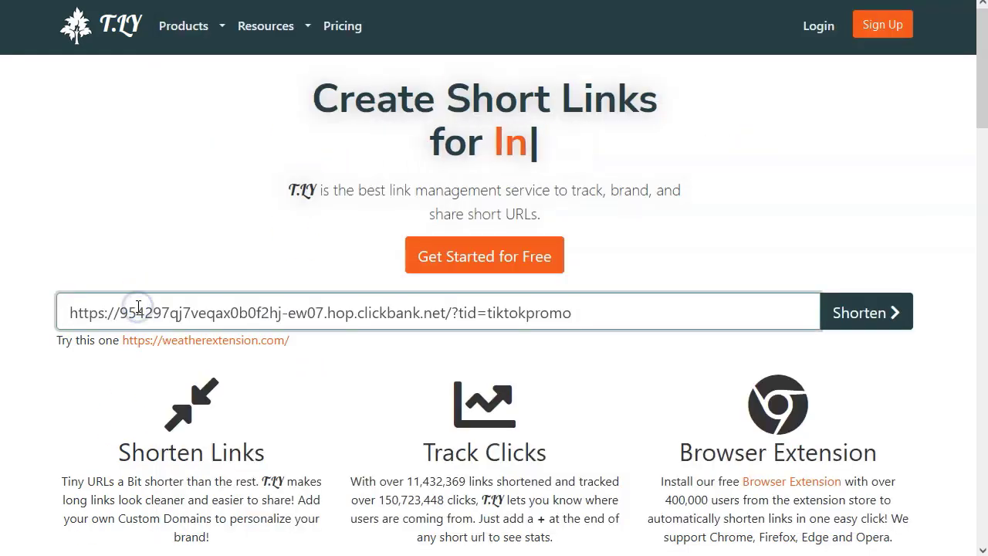
left_click(865, 311)
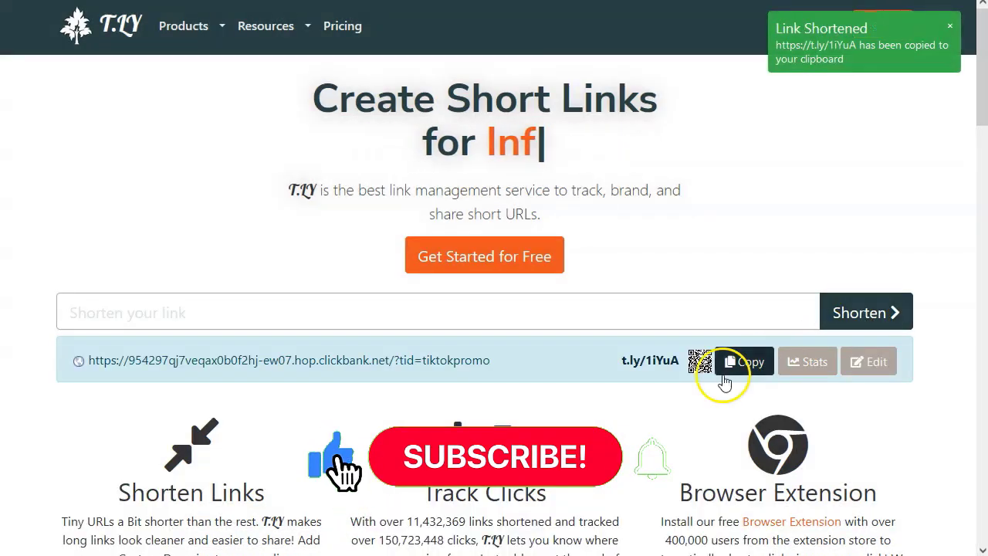
Copy the shortened link and paste it into the Notepad++ notes below "Código QR.", separated by a blank line
left_click(745, 363)
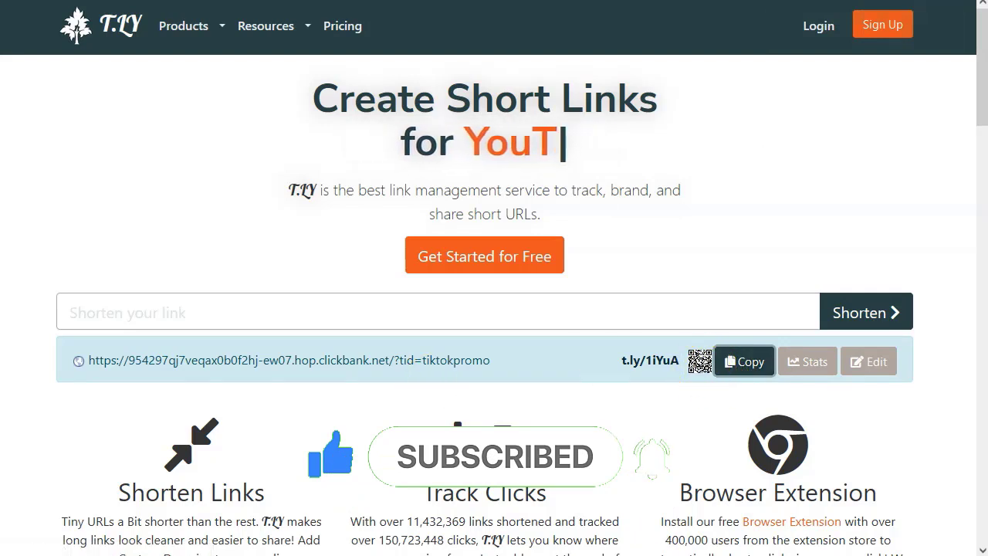
key("alt+Tab")
left_click(389, 183)
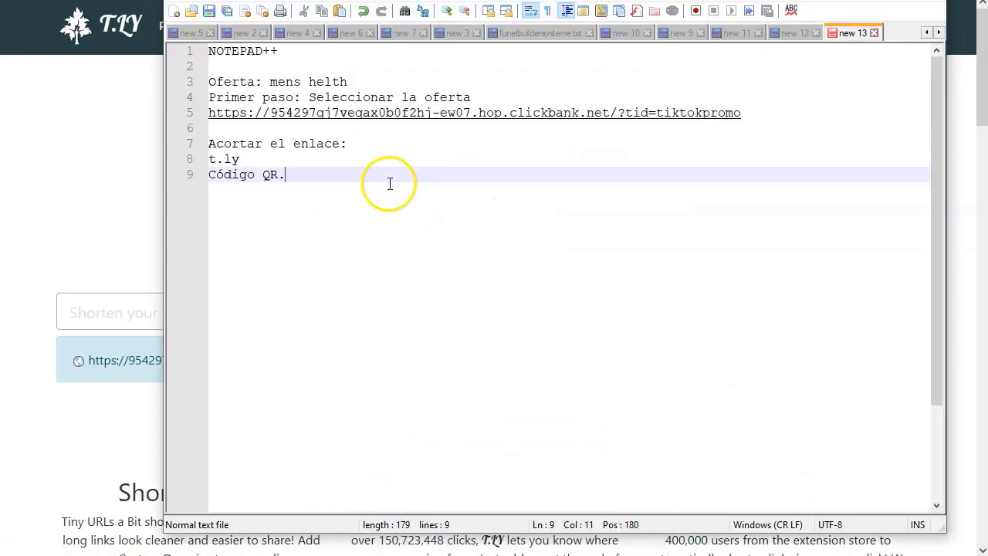
key("Return")
key("Return")
key("ctrl+v")
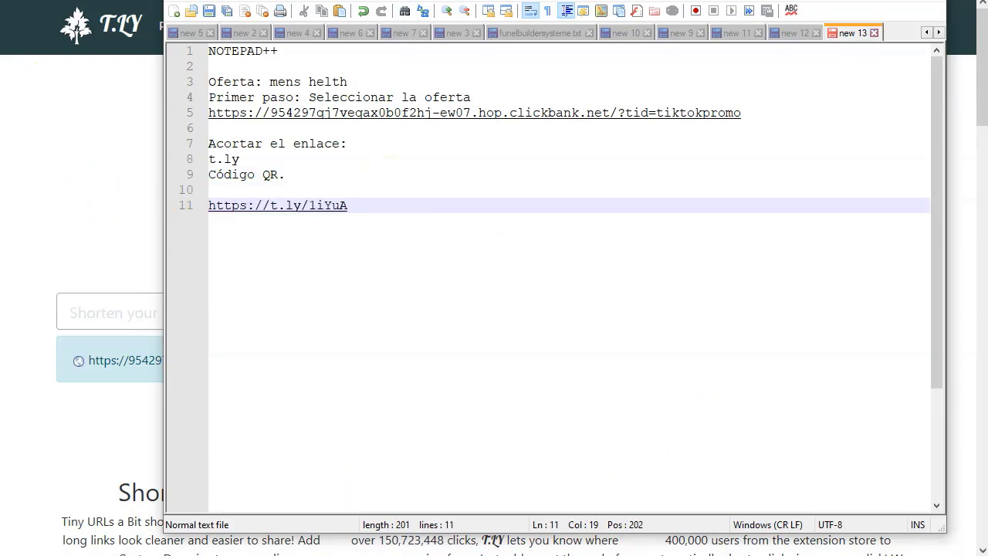
Switch to T.LY, open the short link's QR code in the generator and review its logo, color and file type options
key("alt+Tab")
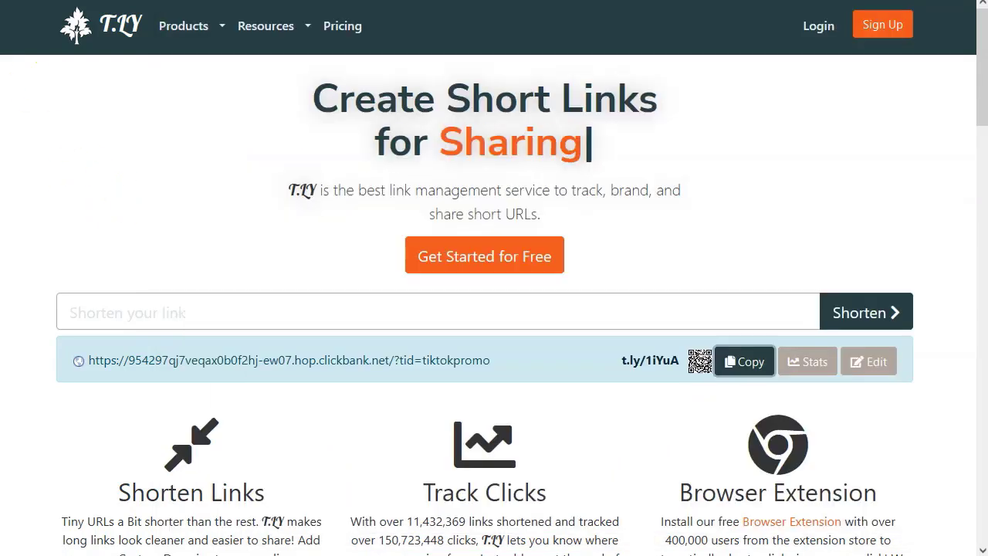
left_click(700, 361)
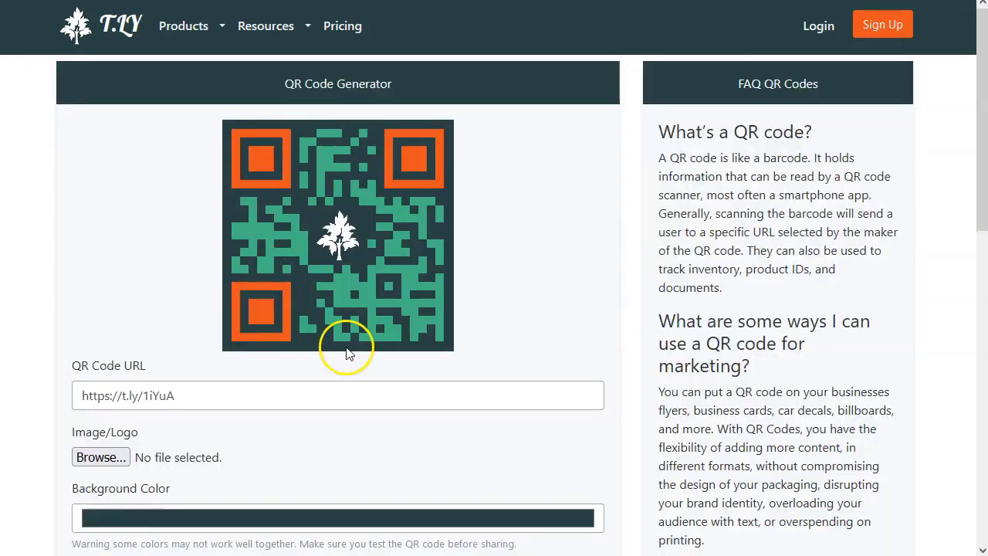
scroll(308, 308, "down", 1)
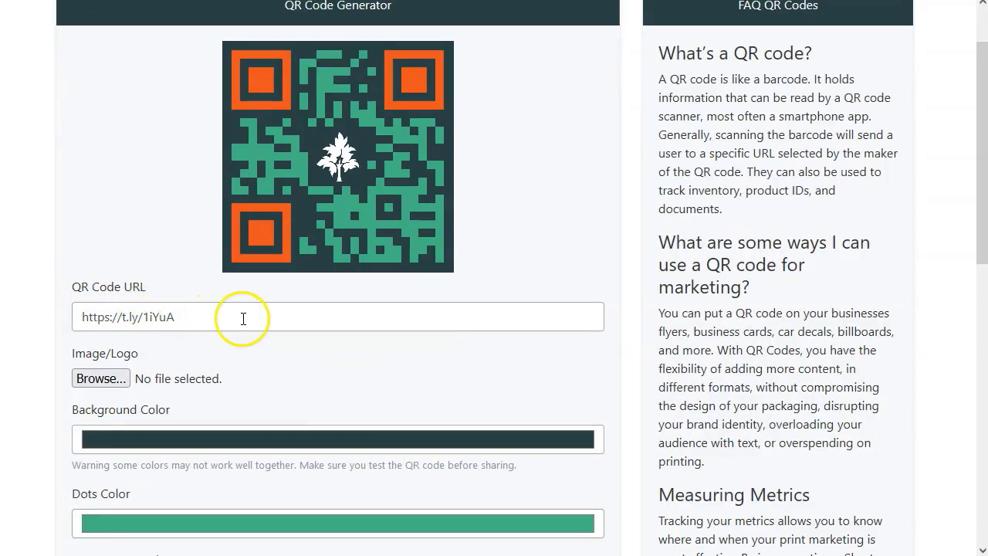
scroll(276, 359, "down", 1)
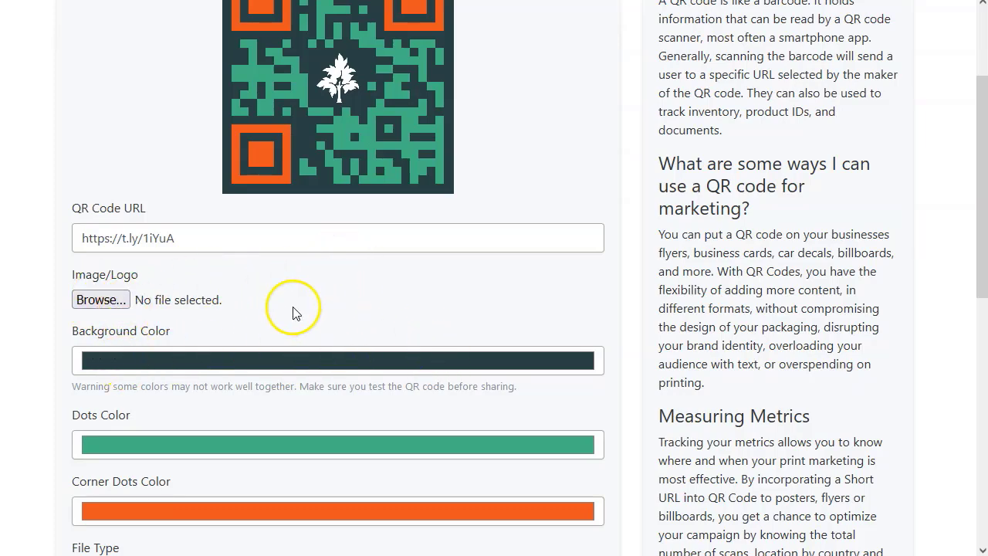
scroll(294, 313, "down", 1)
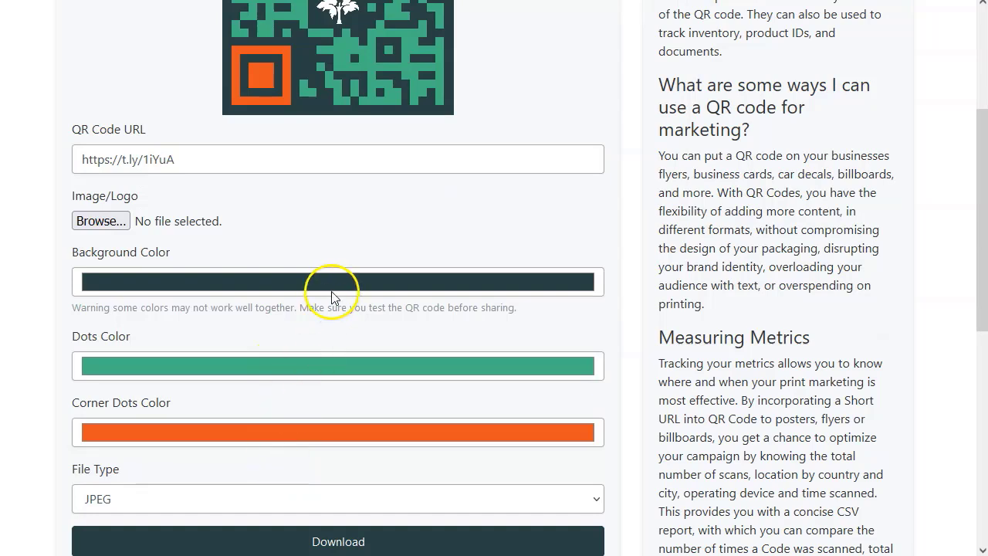
scroll(332, 293, "up", 1)
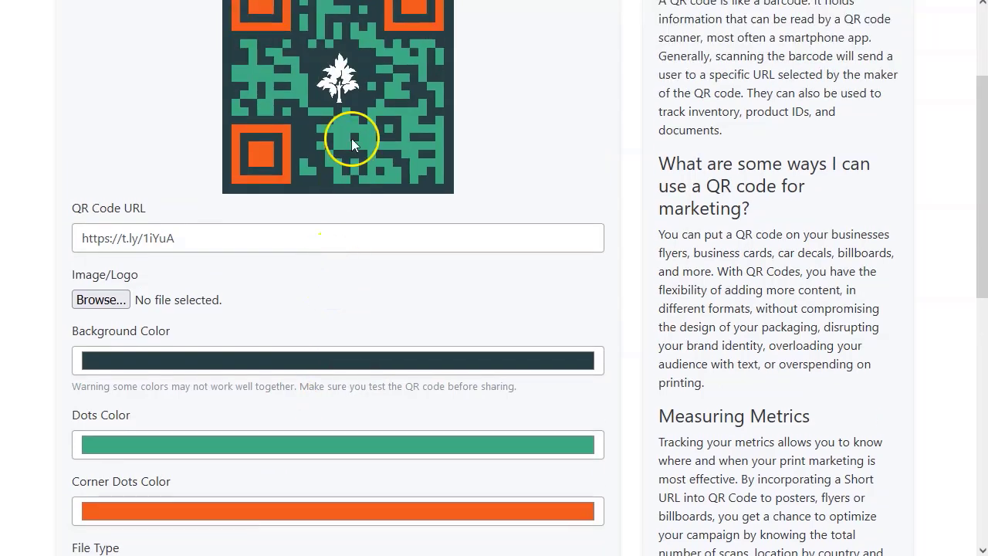
Set the QR code's background color to black
left_click(220, 363)
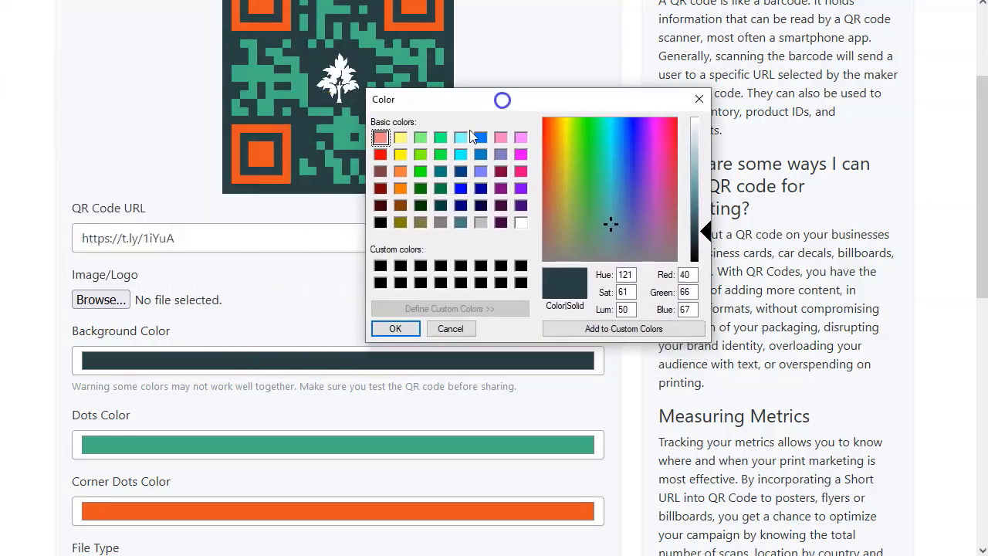
left_click(380, 154)
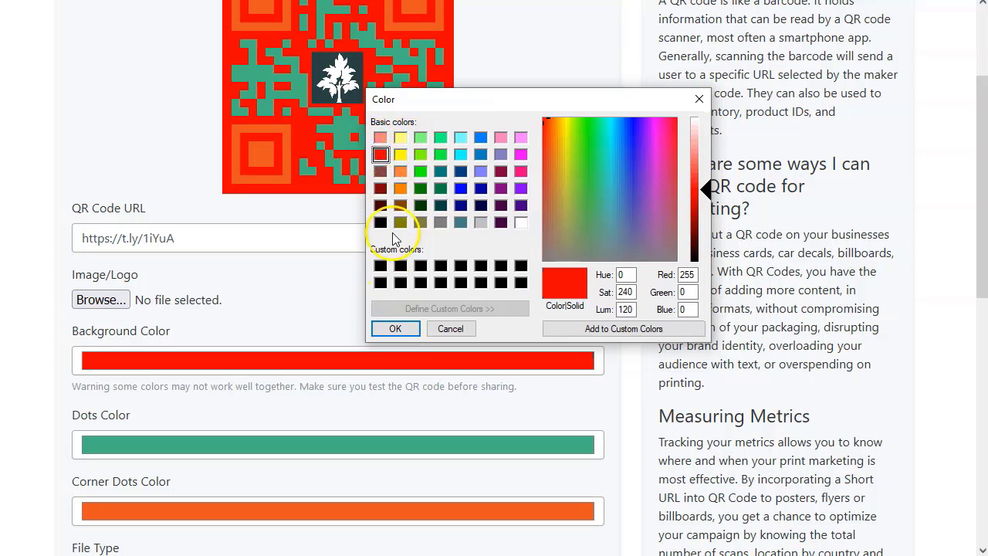
left_click(383, 265)
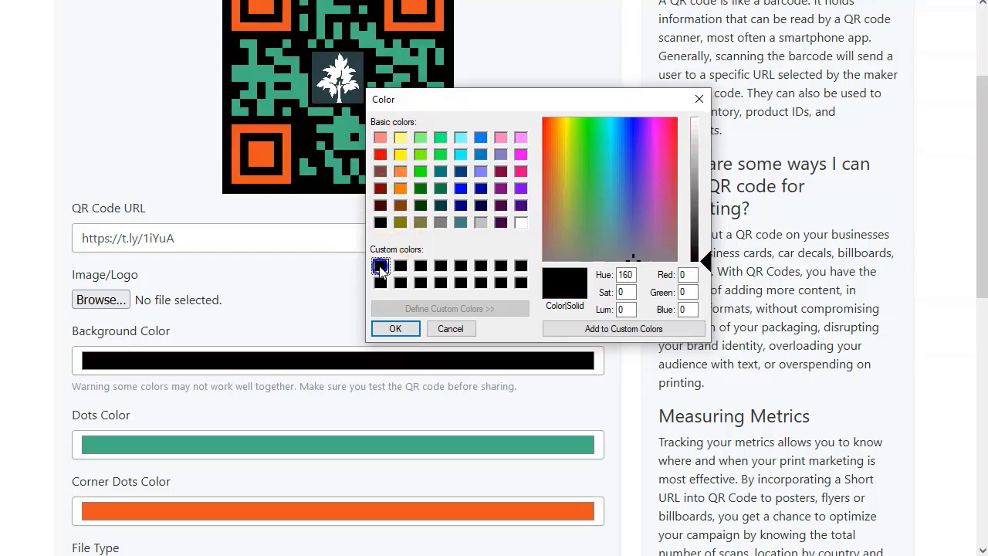
left_click(395, 329)
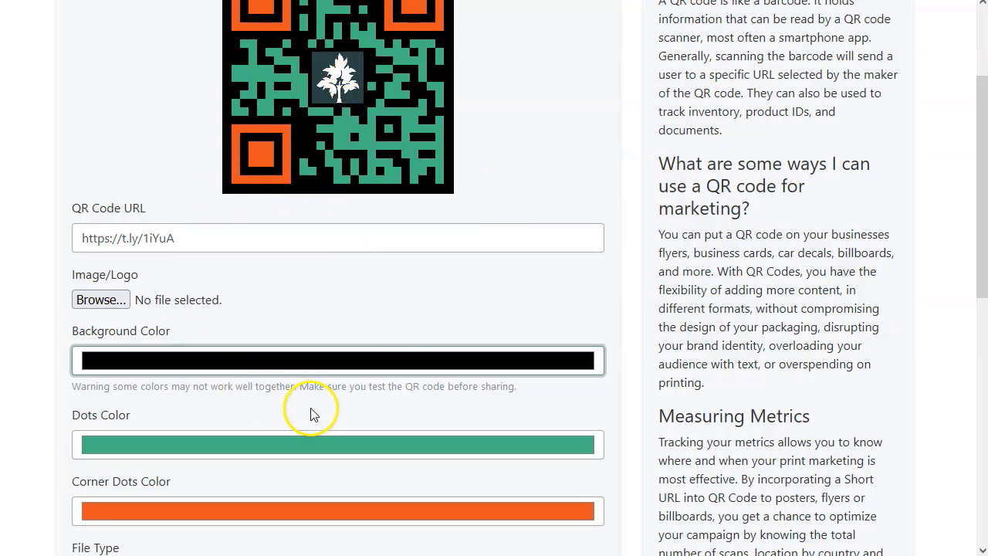
Set the QR code's corner dots color to red and download the code as a JPEG
scroll(313, 414, "down", 1)
left_click(173, 431)
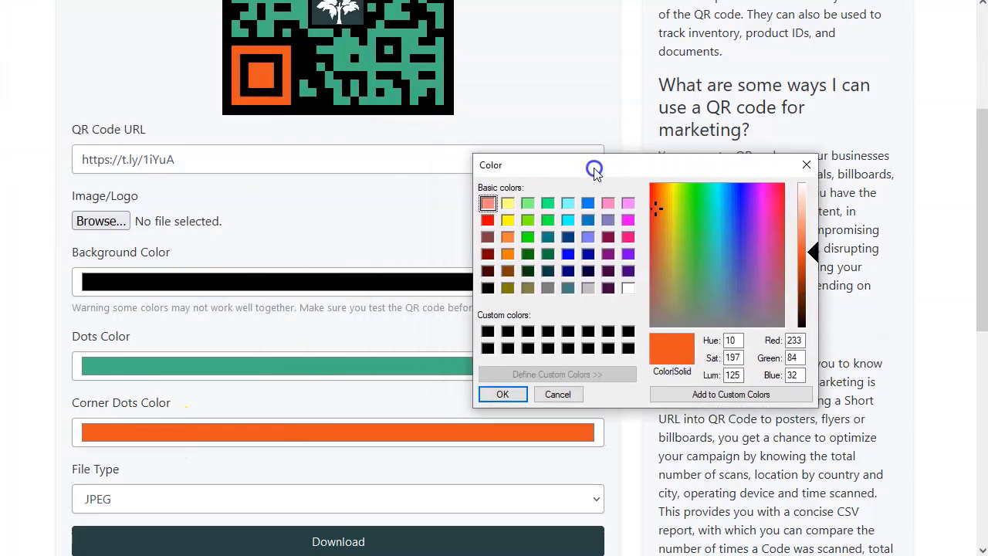
left_click(487, 221)
left_click(503, 394)
scroll(342, 265, "up", 3)
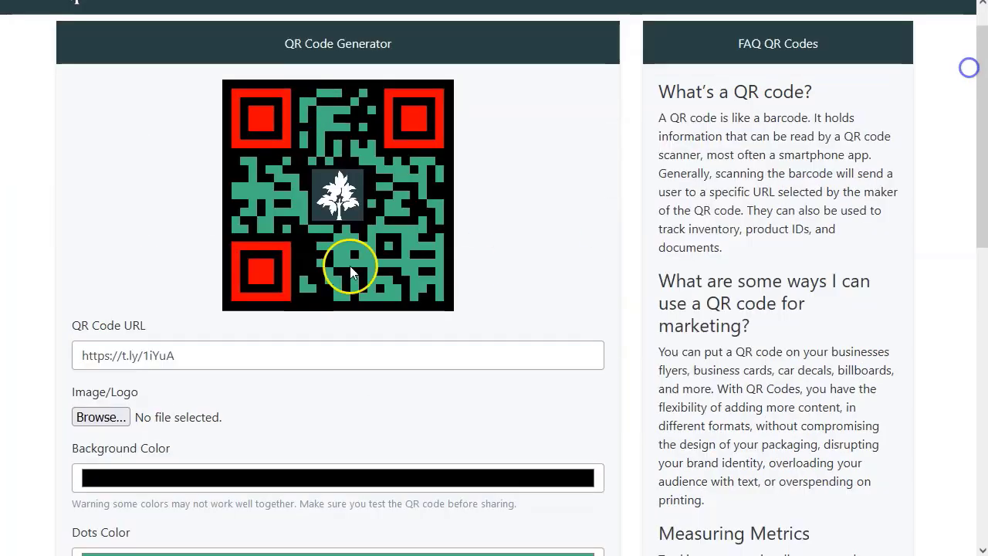
scroll(532, 270, "down", 5)
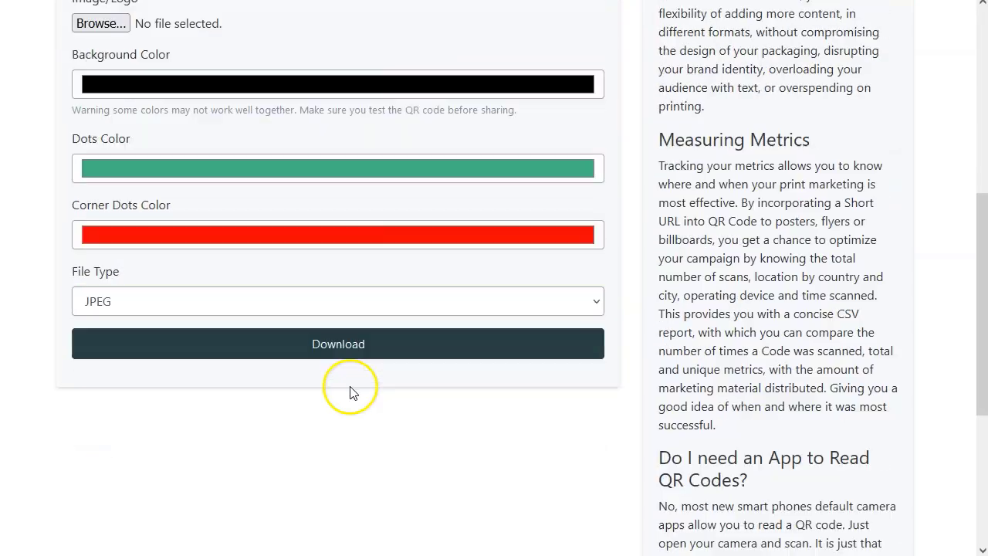
left_click(353, 345)
In Notepad++, extend the QR line to "Código QR descargarlo y guardarlo." and prefix the link-shortening line with "Paso 2:"
key("alt+Tab")
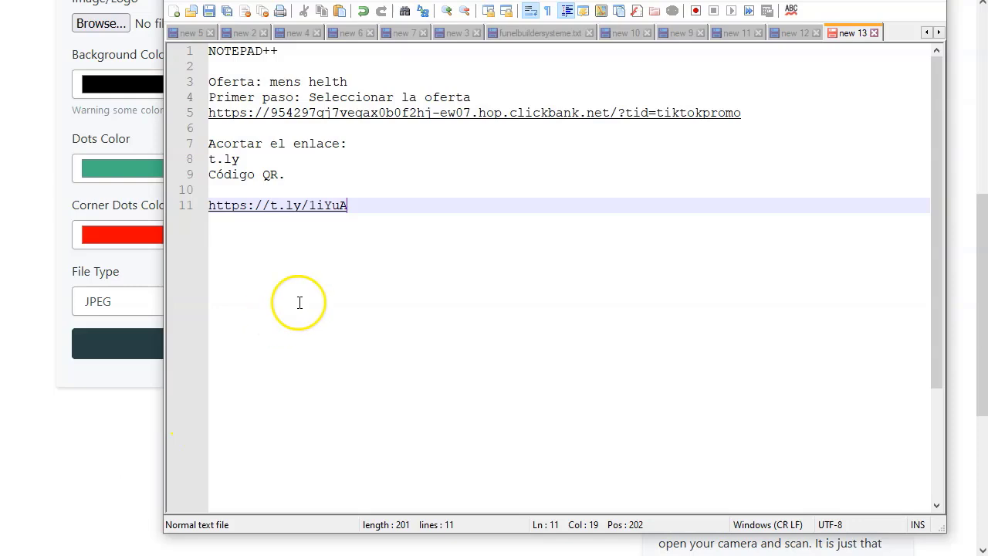
left_click(322, 177)
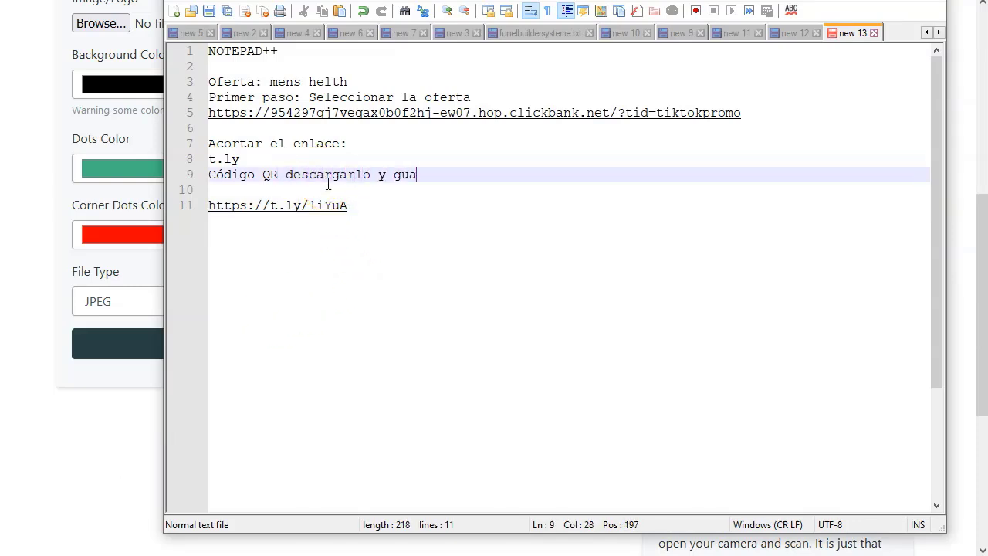
key("Up")
key("Up")
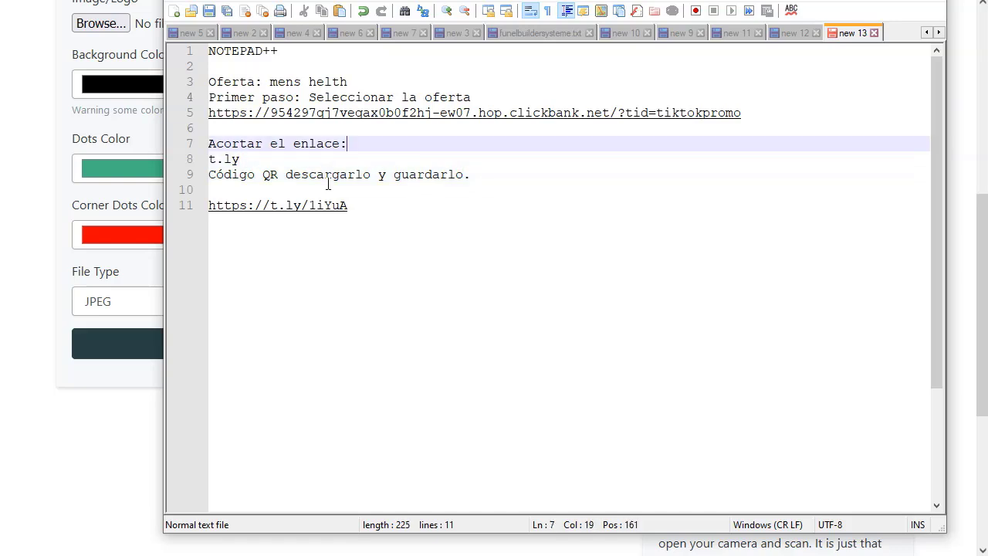
key("Home")
type("Paso")
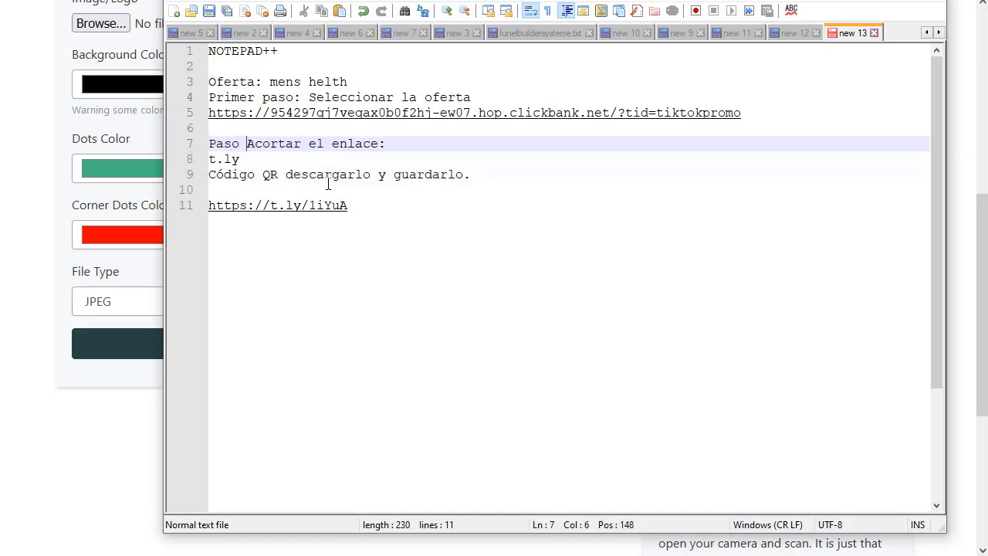
Below the short link, after a blank line, add "Paso 3", a line about making a TikTok video beginning "Hacer video para", and "Canva"
key("ctrl+End")
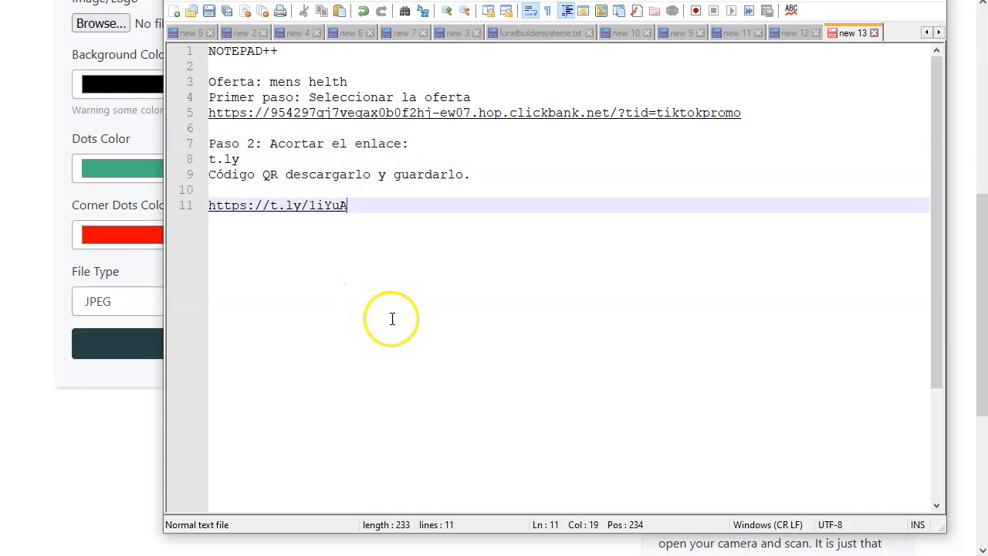
key("Return")
key("Return")
type("Paso ")
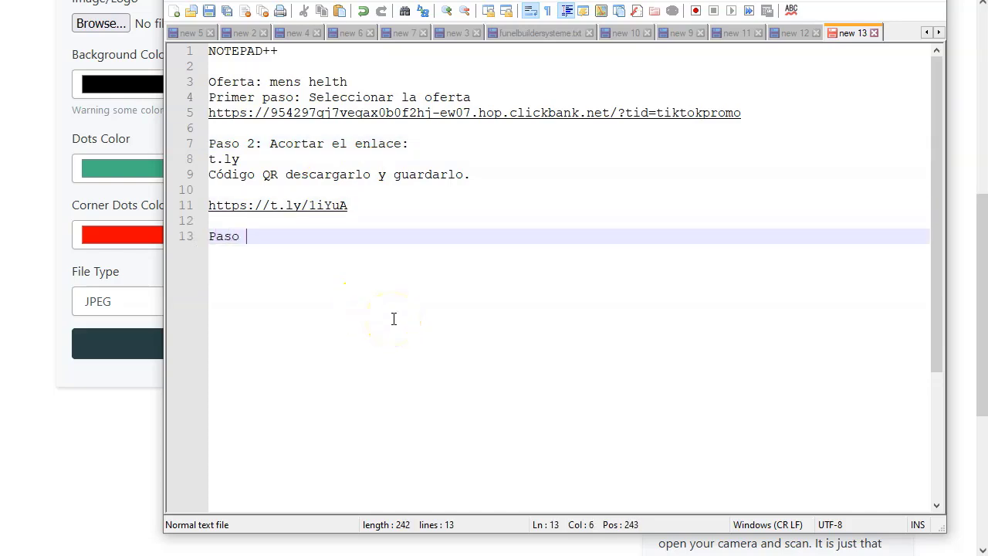
type("3")
key("Return")
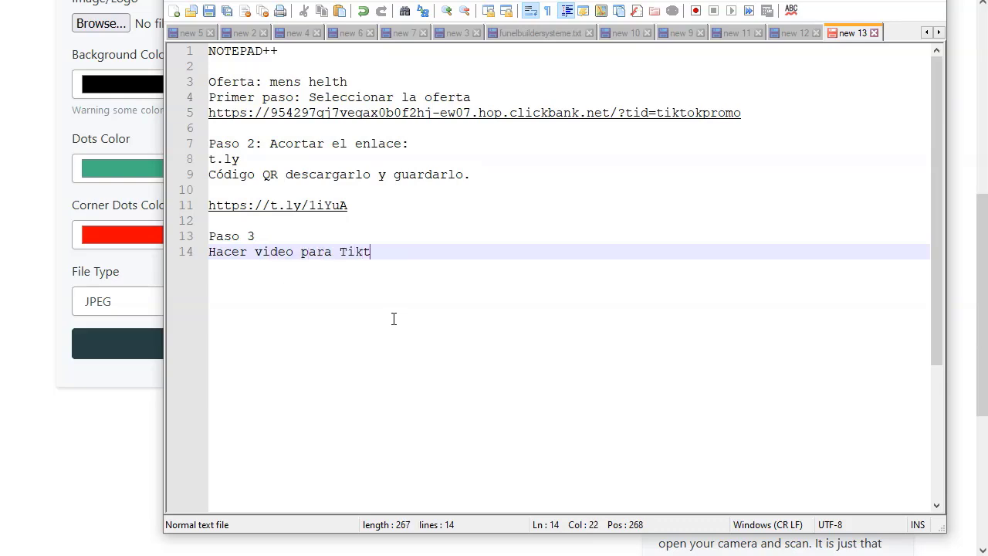
key("Return")
type("Canva")
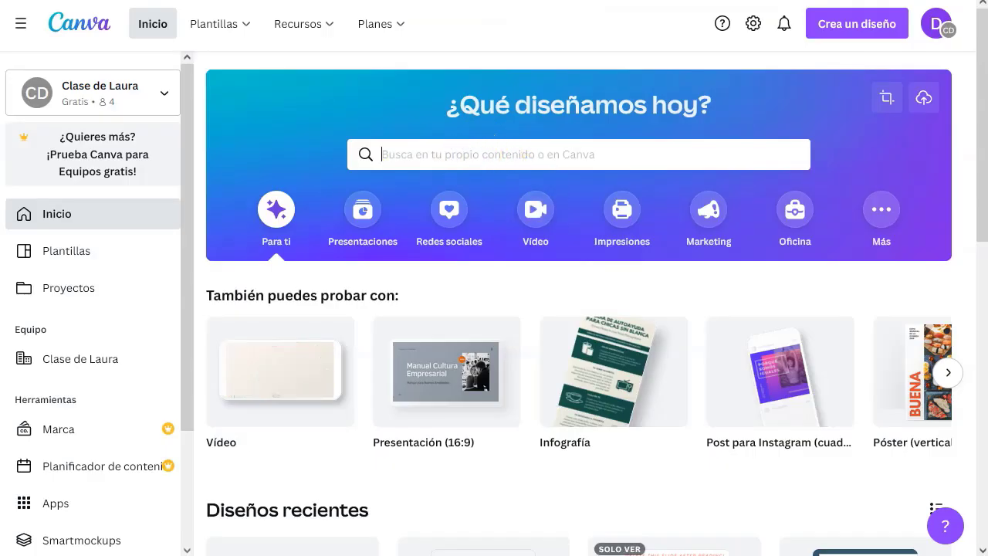
In Canva, search for TikTok video templates and create a blank TikTok video design
left_click(382, 154)
type("tiktok")
left_click(441, 279)
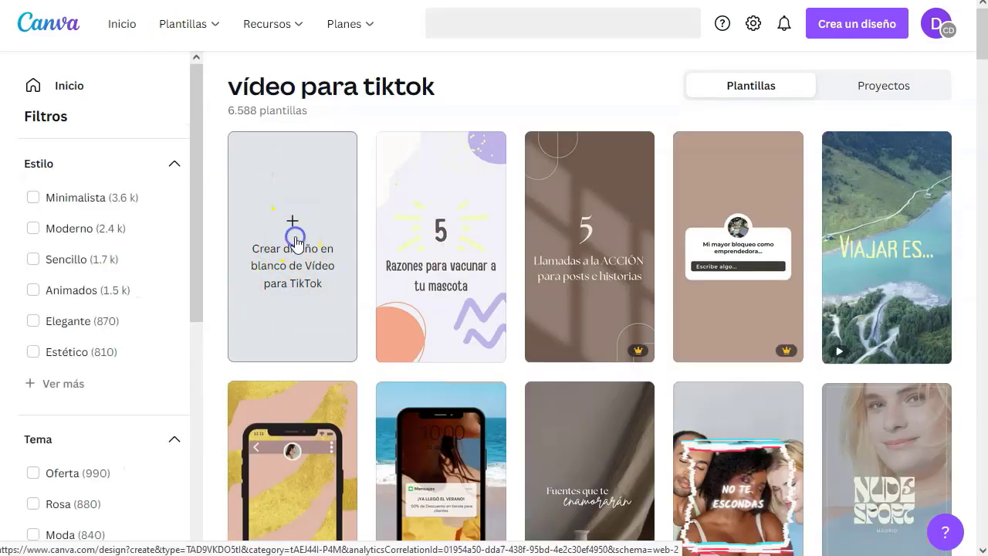
left_click(295, 242)
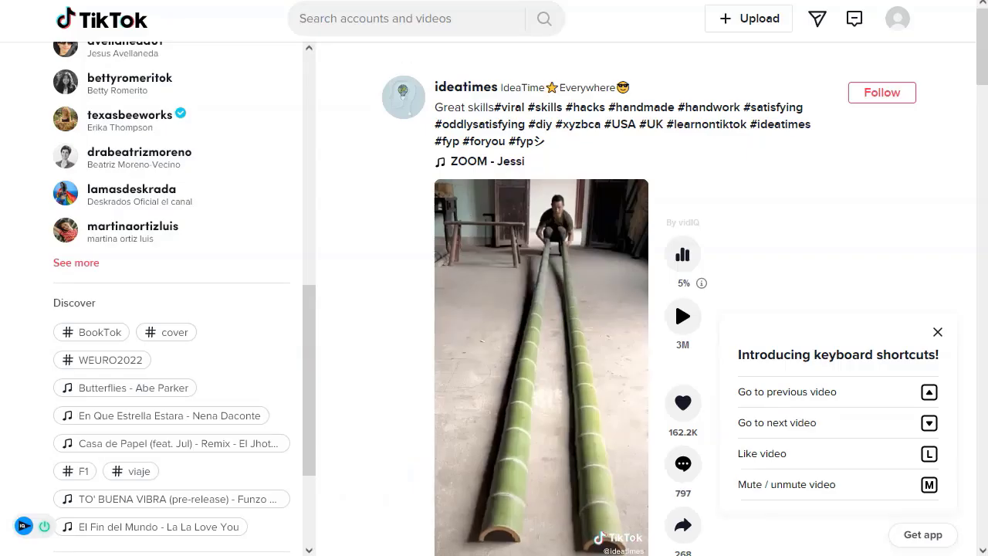
scroll(850, 242, "down", 2)
scroll(850, 242, "up", 2)
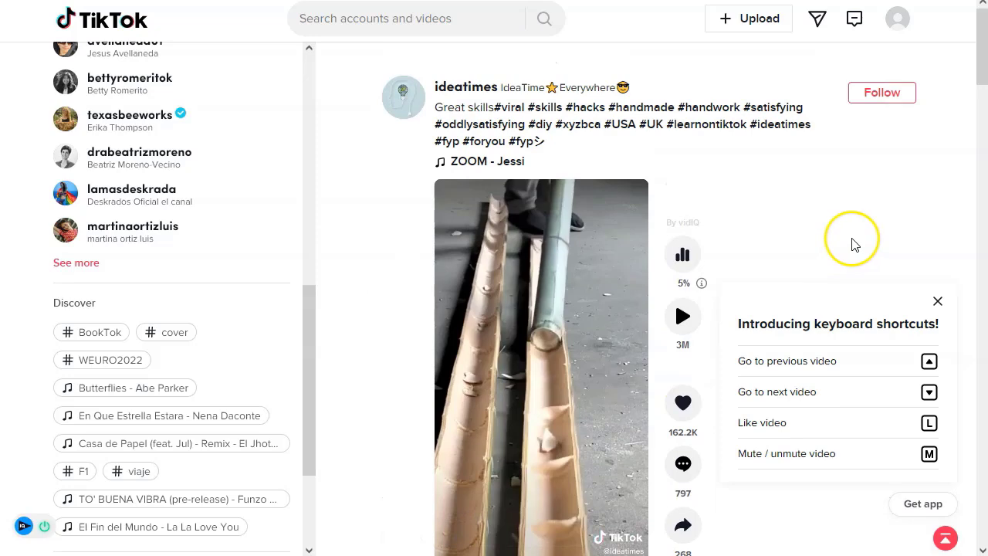
Examine the ClickBank sales page headline about the potent morning tonic for a keyword to use on TikTok
scroll(853, 244, "down", 3)
scroll(855, 244, "up", 2)
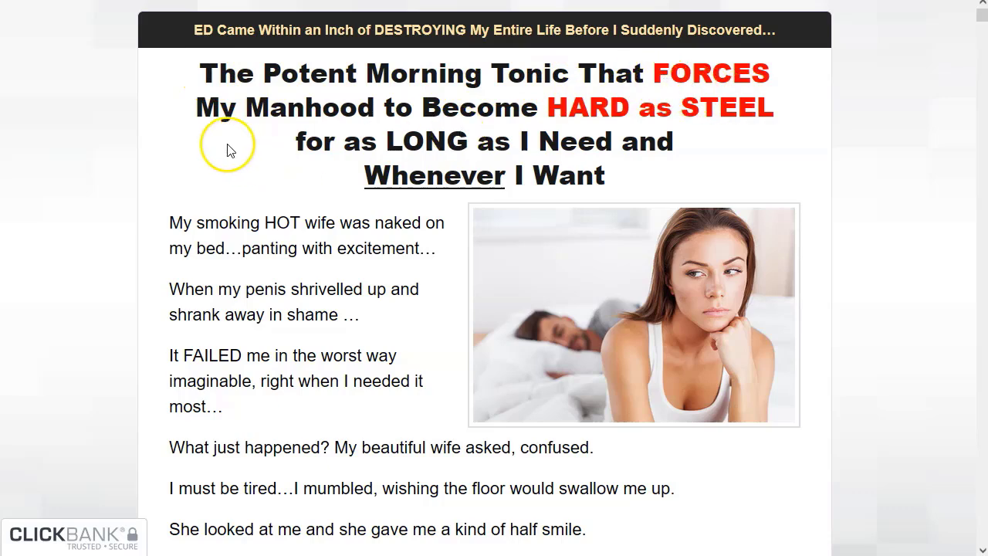
left_click_drag(242, 105, 757, 115)
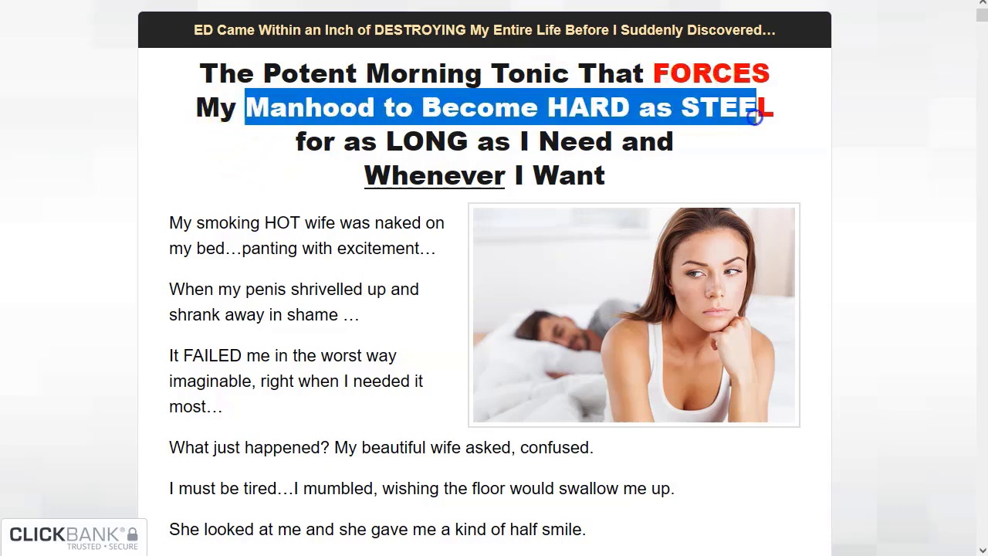
double_click(274, 109)
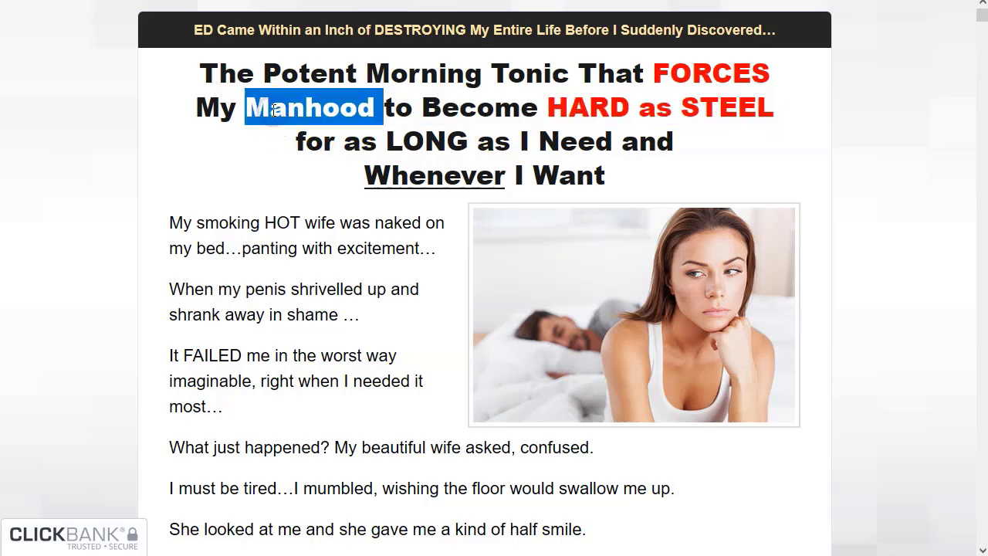
left_click(273, 111)
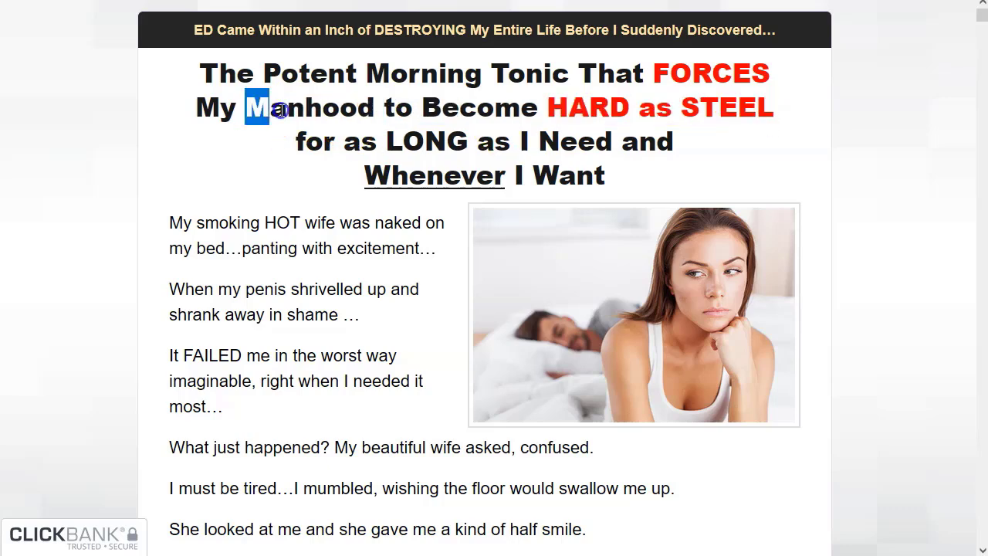
left_click_drag(279, 110, 376, 110)
mouse_move(684, 25)
left_click(744, 16)
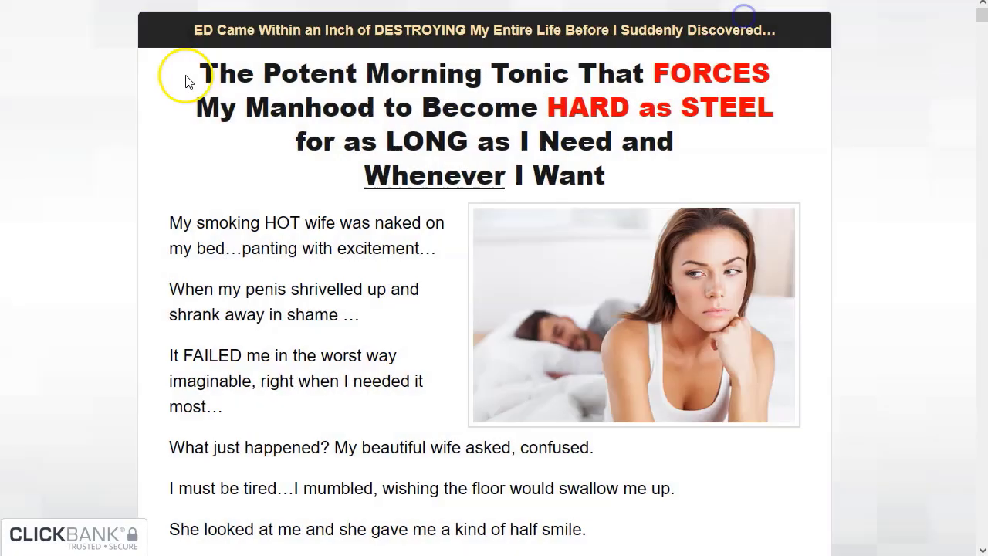
Copy the word "Manhood" from the sales page headline and translate it from English to Spanish in Google Translate
double_click(295, 112)
right_click(296, 113)
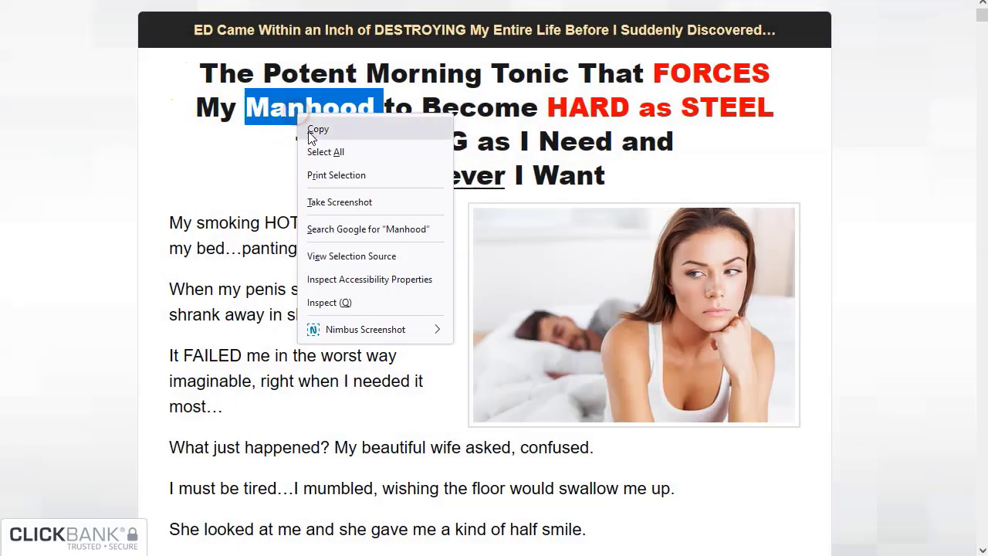
left_click(307, 132)
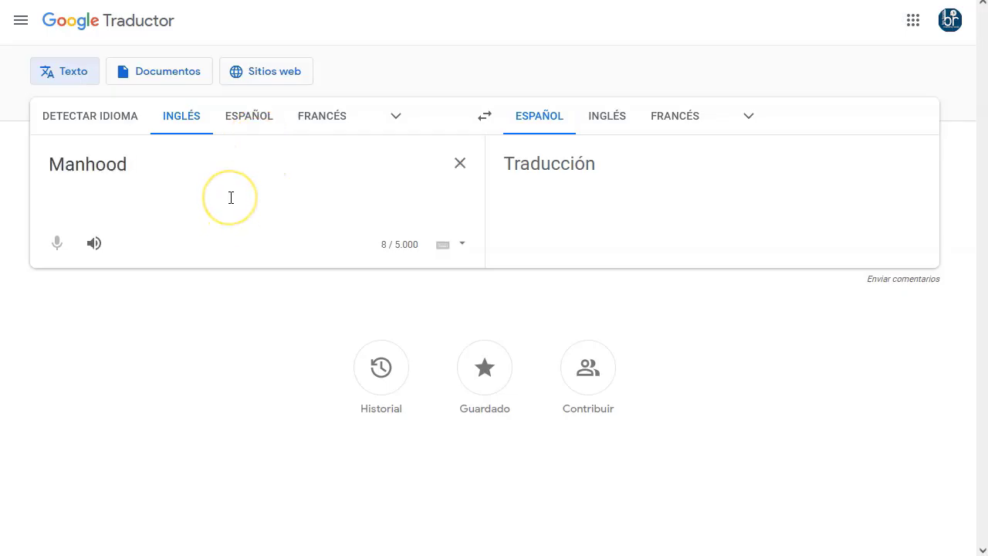
double_click(563, 171)
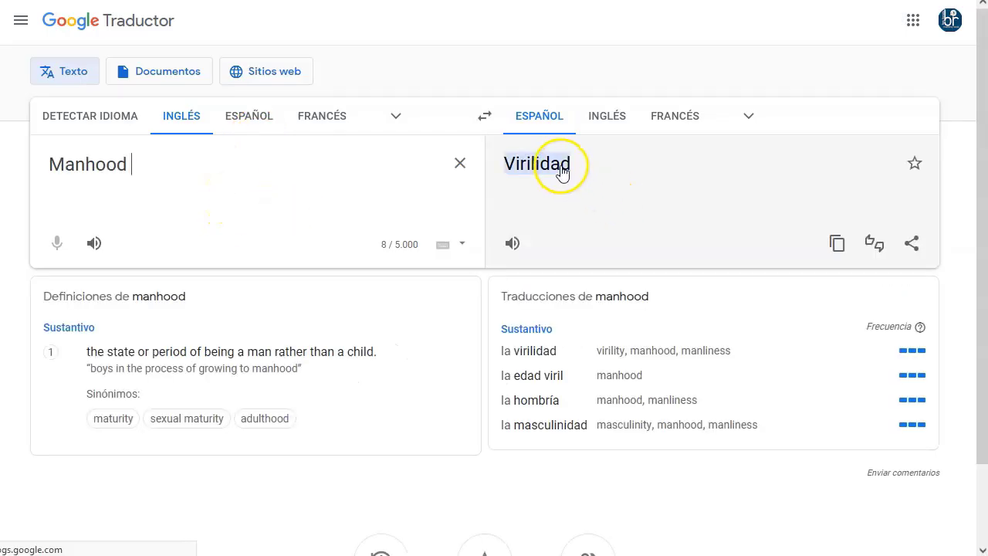
left_click(563, 172)
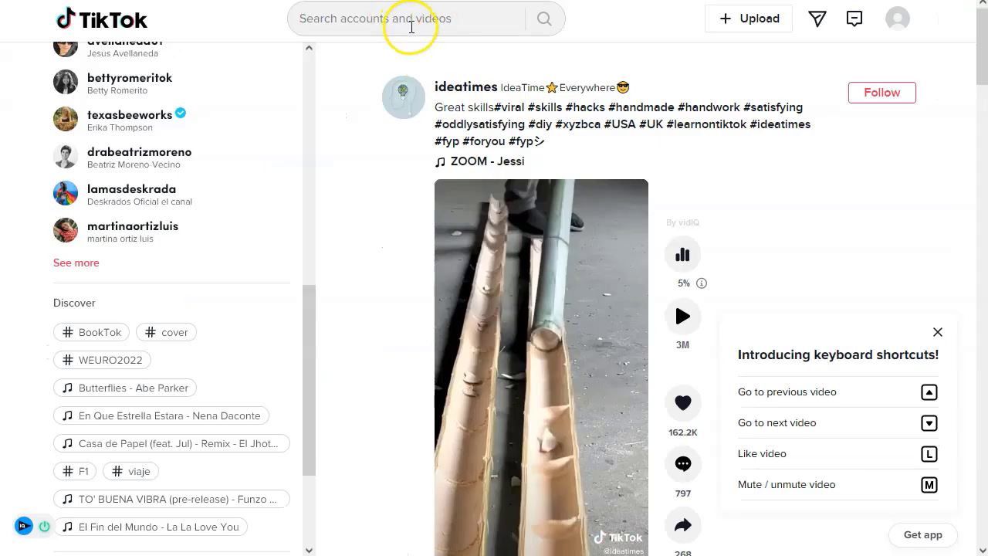
Search TikTok for "Manhood" and look through the top video results
left_click(412, 27)
key("Return")
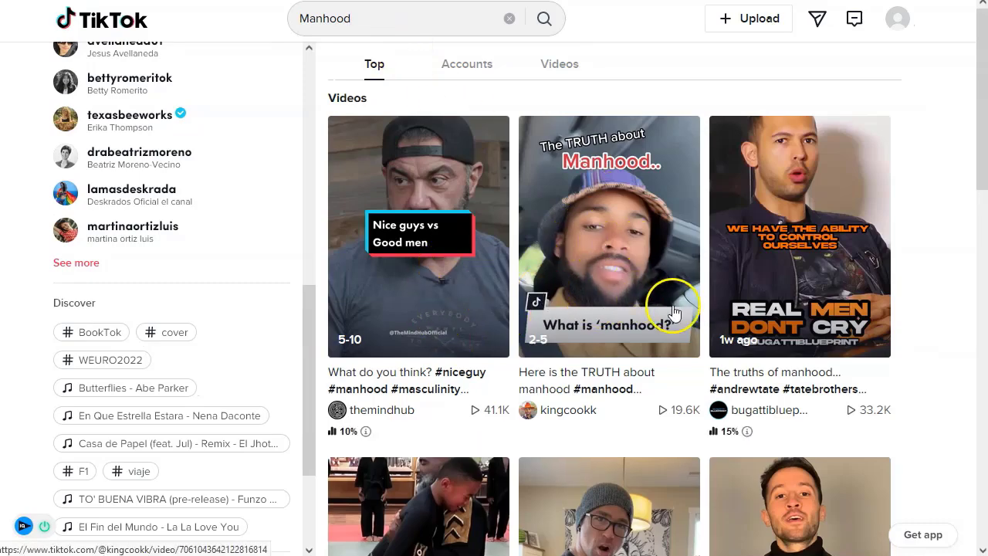
scroll(522, 353, "down", 8)
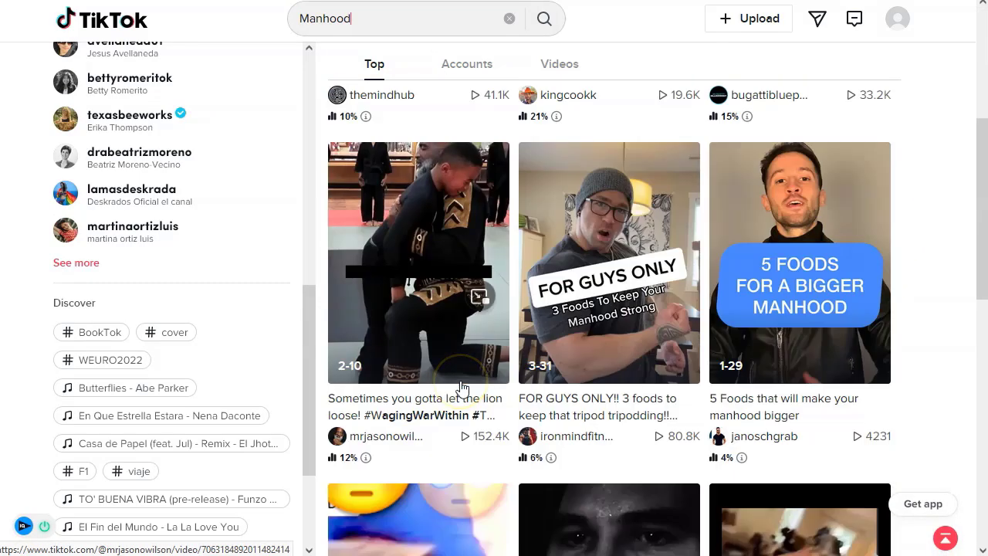
scroll(403, 396, "up", 3)
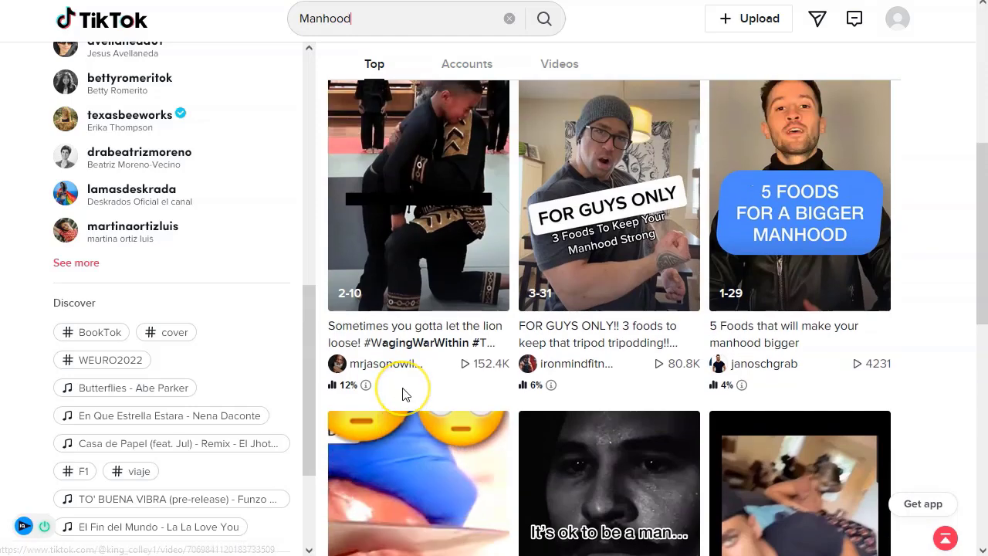
scroll(597, 305, "down", 2)
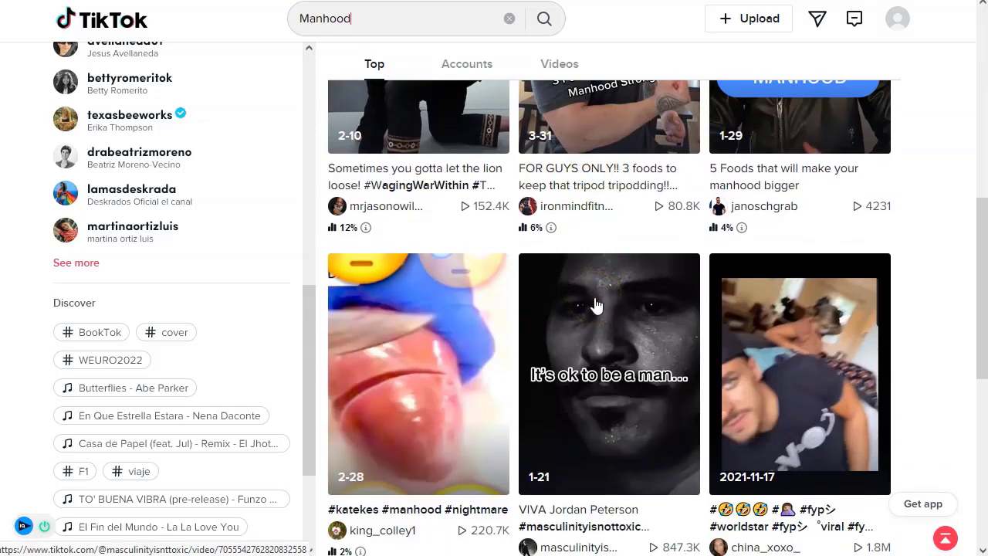
scroll(597, 306, "down", 5)
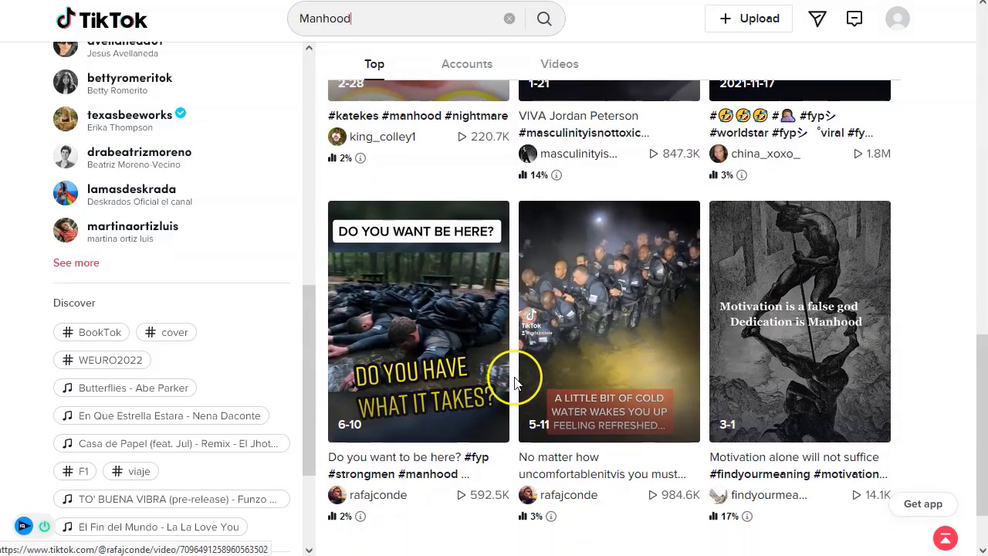
scroll(413, 388, "down", 1)
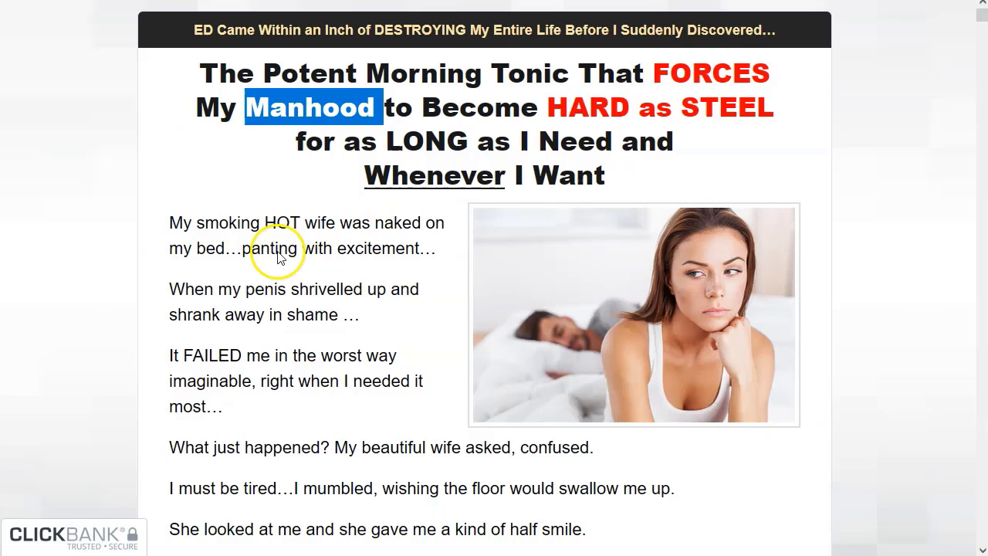
Read through the ClickBank sales page down to the section explaining how the Hard Wood Tonic works
left_click(238, 282)
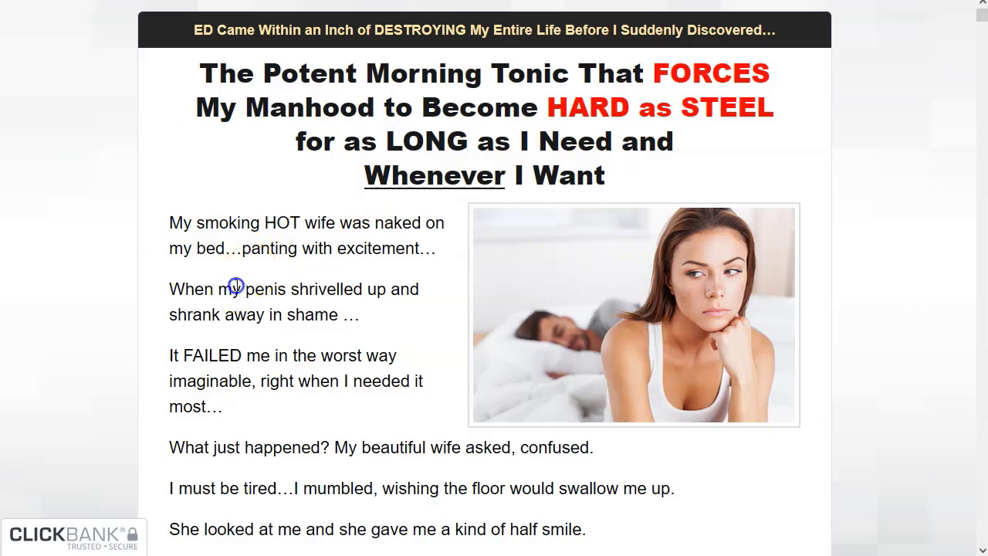
scroll(237, 287, "down", 3)
scroll(237, 287, "down", 12)
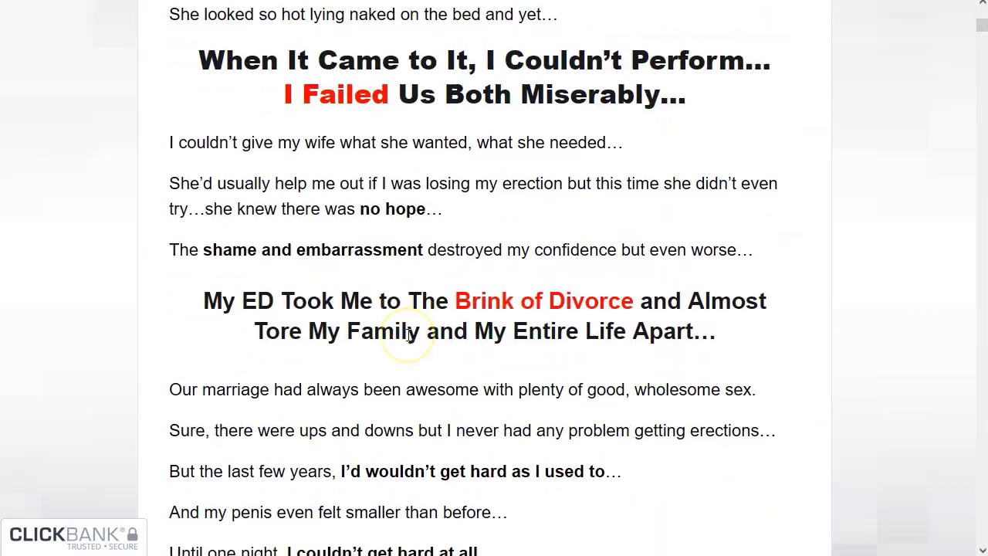
scroll(406, 340, "down", 20)
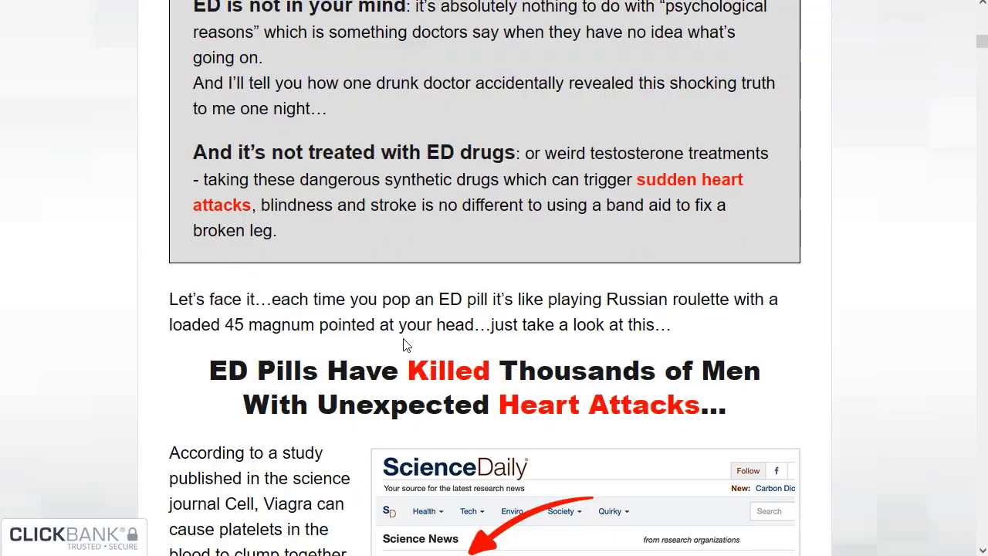
left_click(158, 203)
left_click_drag(171, 213, 656, 265)
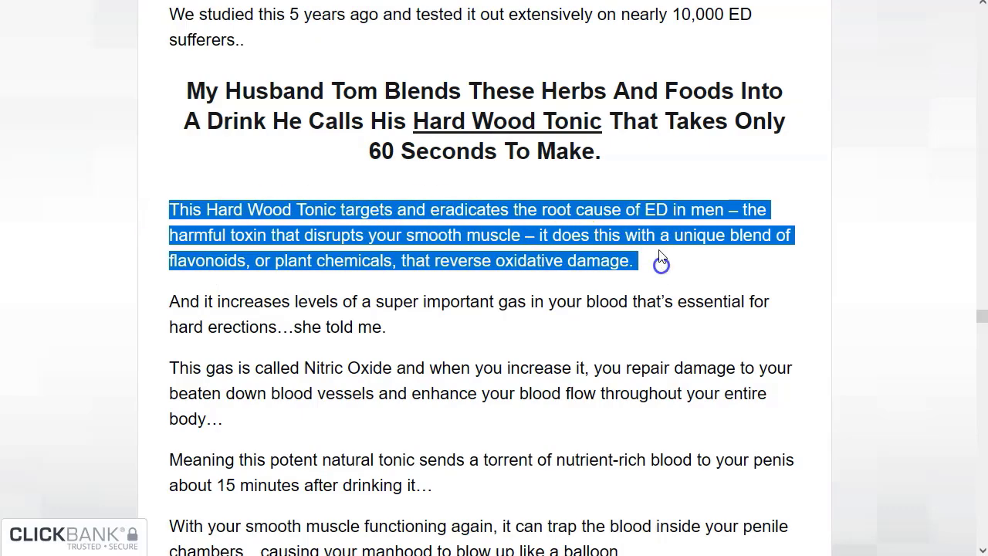
left_click(653, 223)
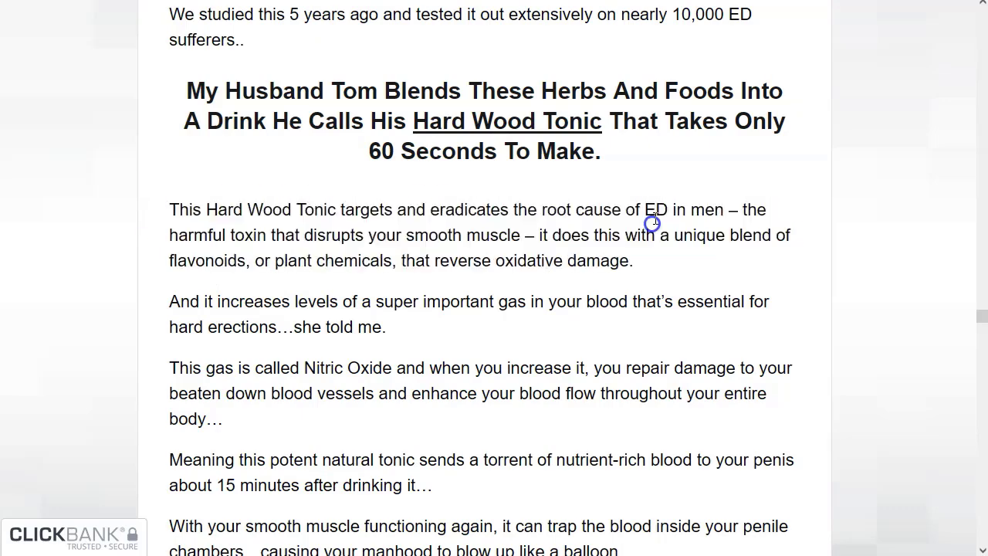
double_click(171, 235)
left_click(311, 234)
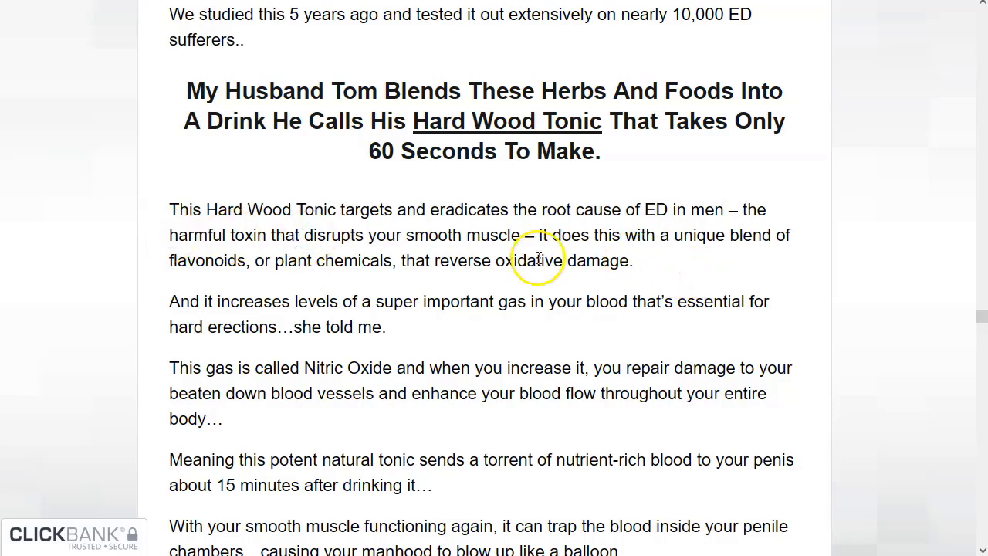
Copy the five paragraphs from "This Hard Wood Tonic targets" to "like a balloon…" and read their Spanish translation in Google Translate
scroll(261, 257, "down", 1)
left_click_drag(171, 128, 660, 471)
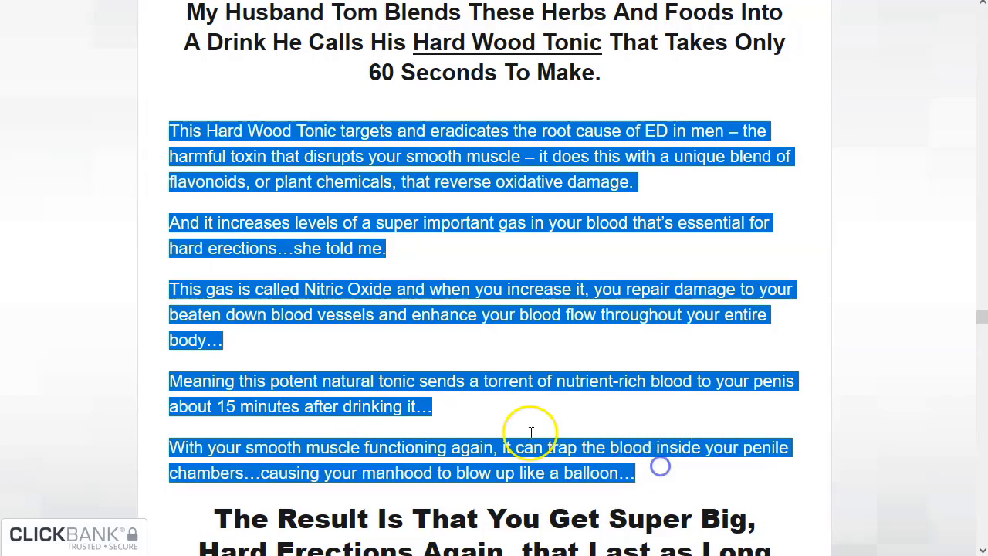
right_click(417, 307)
left_click(437, 318)
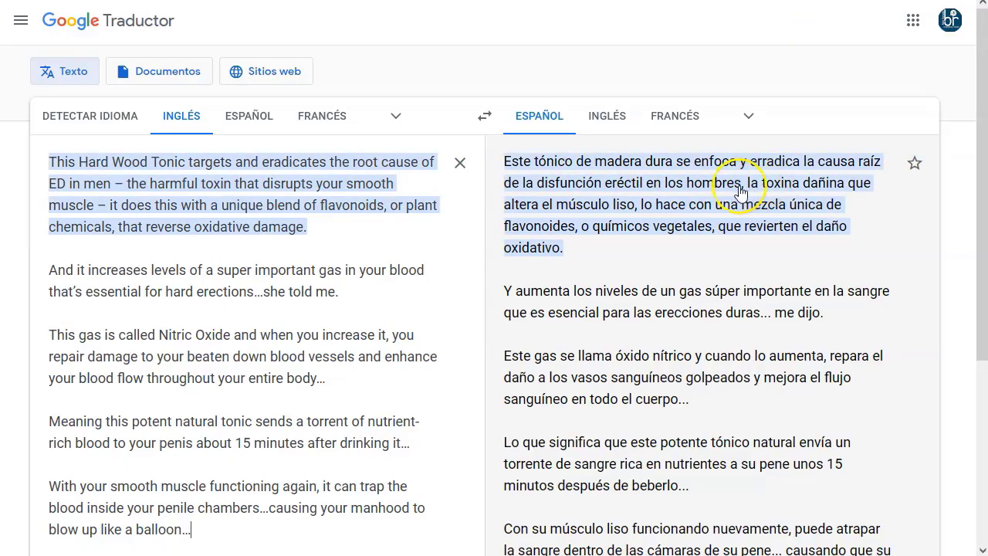
scroll(626, 321, "down", 1)
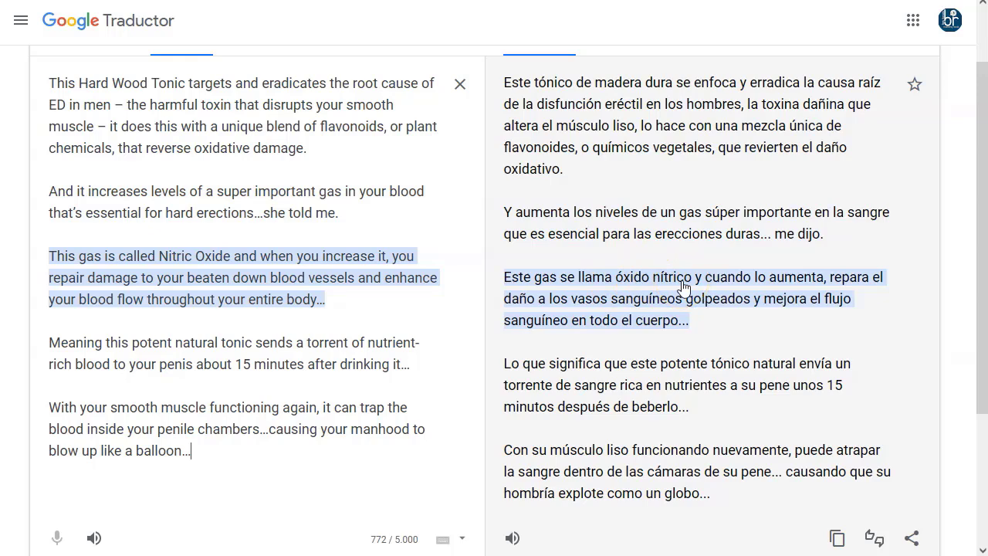
scroll(683, 288, "down", 1)
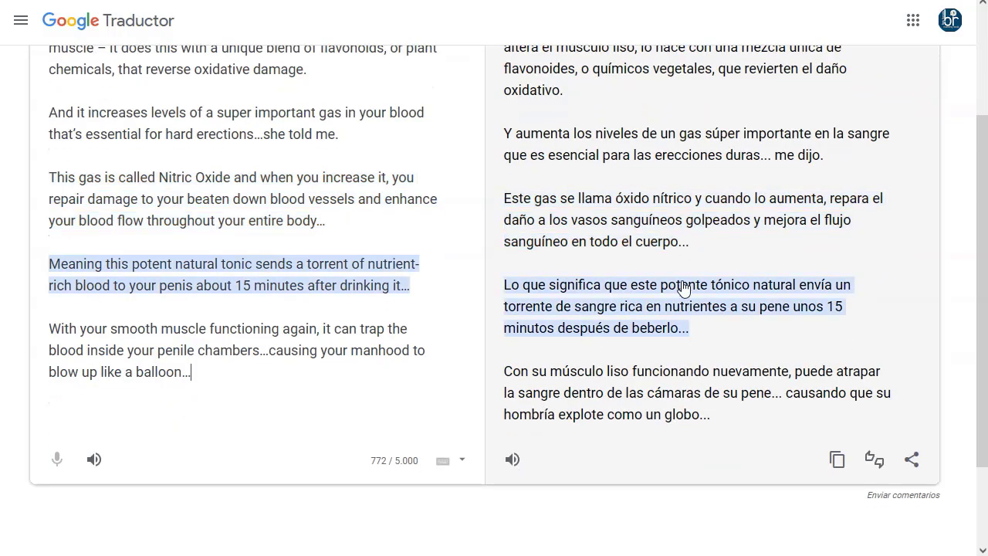
scroll(683, 287, "up", 1)
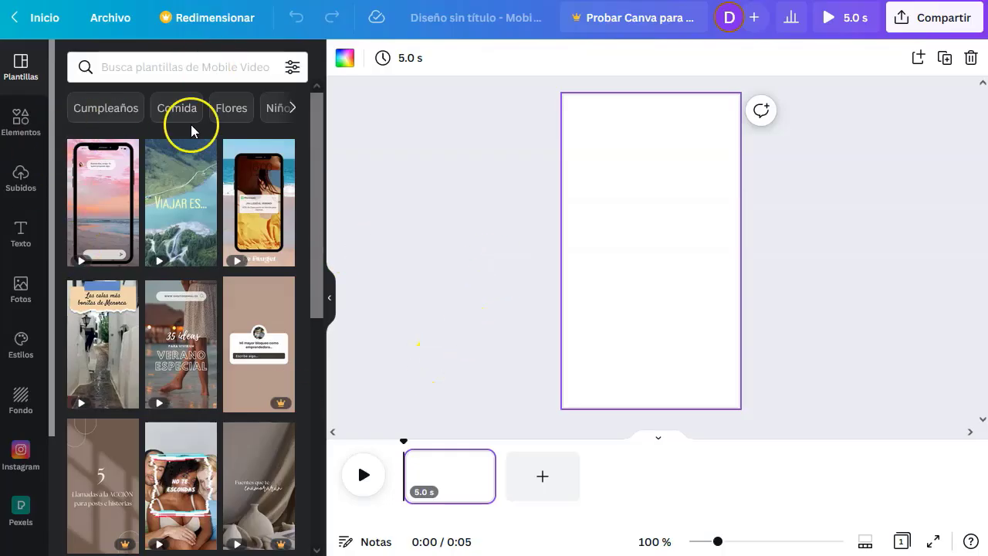
In the blank Canva TikTok video design, search for "oxido nitrico"
left_click(201, 69)
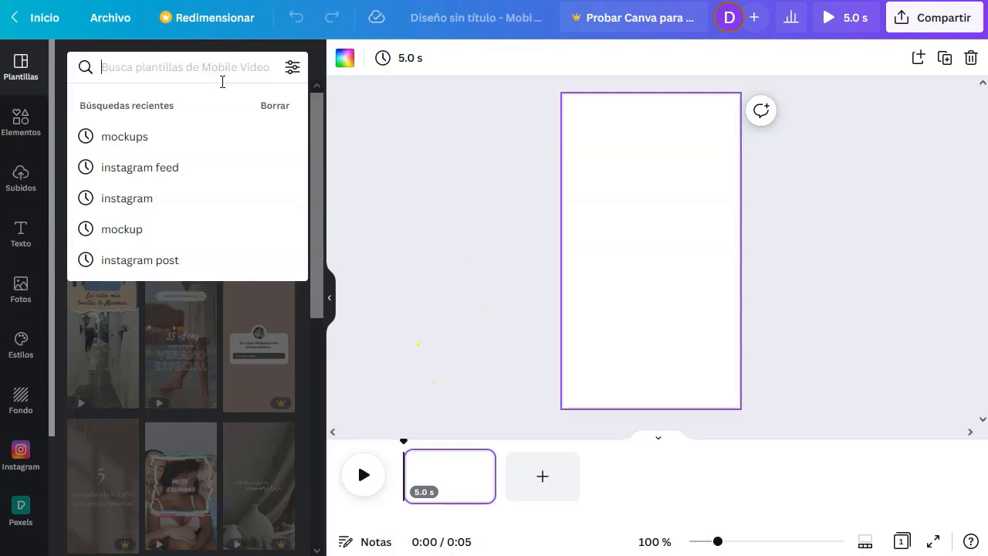
type("oxi")
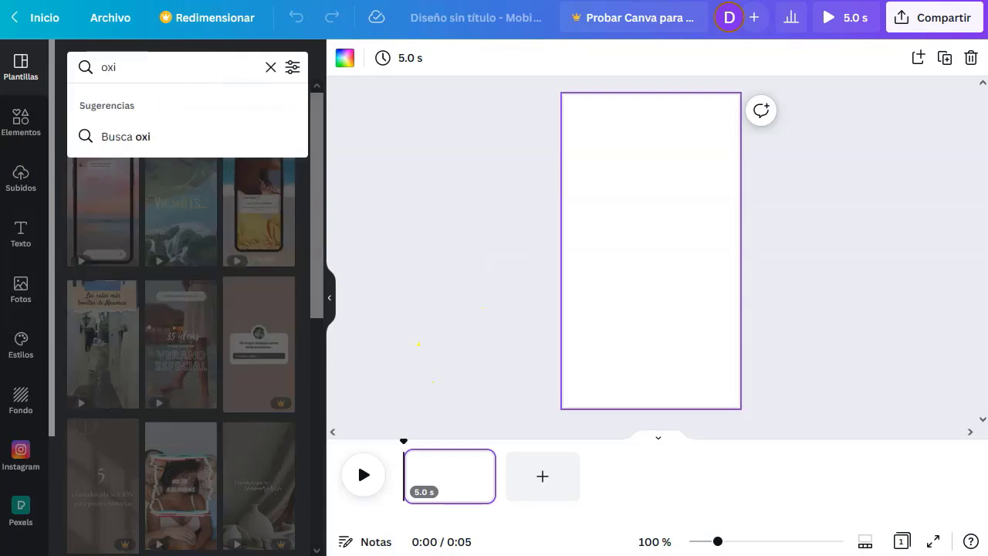
type("do nitrico")
key("Return")
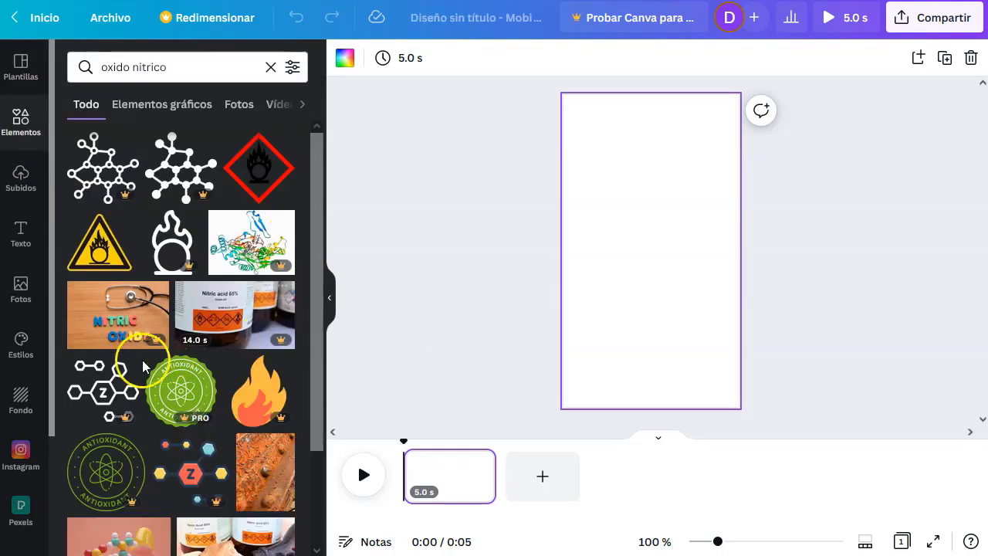
Browse the "oxido nitrico" elements for usable visuals and narrow the results to videos
scroll(245, 147, "down", 2)
mouse_move(284, 241)
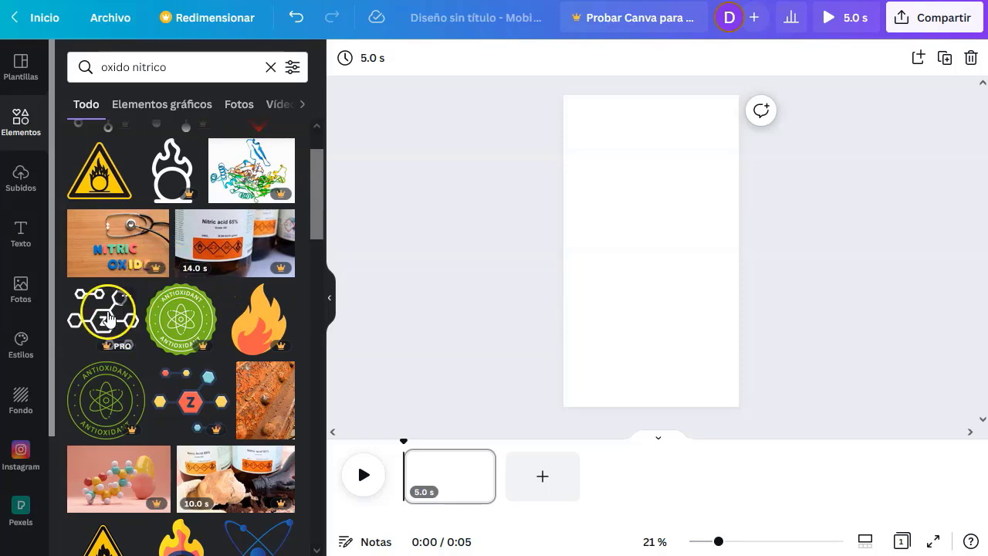
scroll(144, 336, "down", 2)
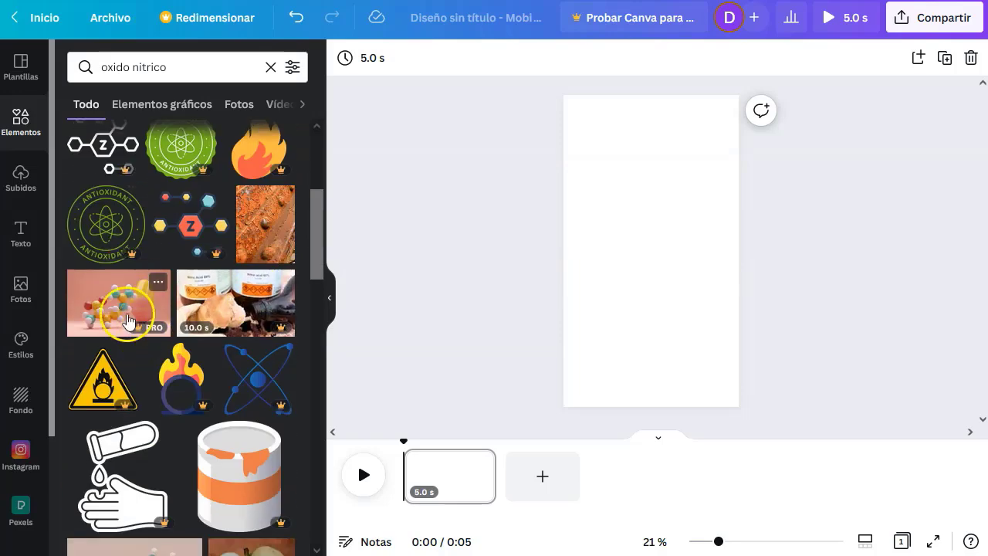
scroll(128, 316, "down", 2)
scroll(128, 340, "down", 2)
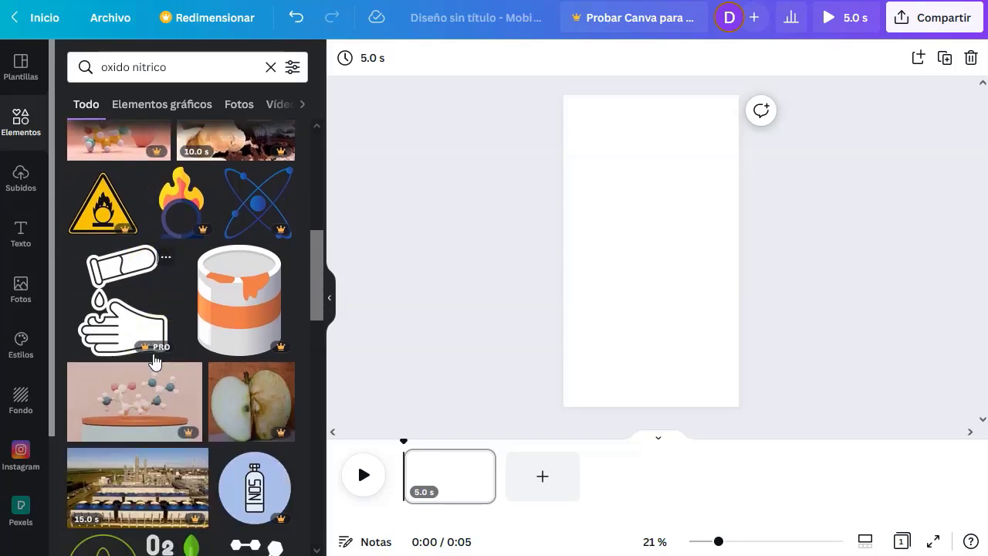
scroll(68, 404, "down", 2)
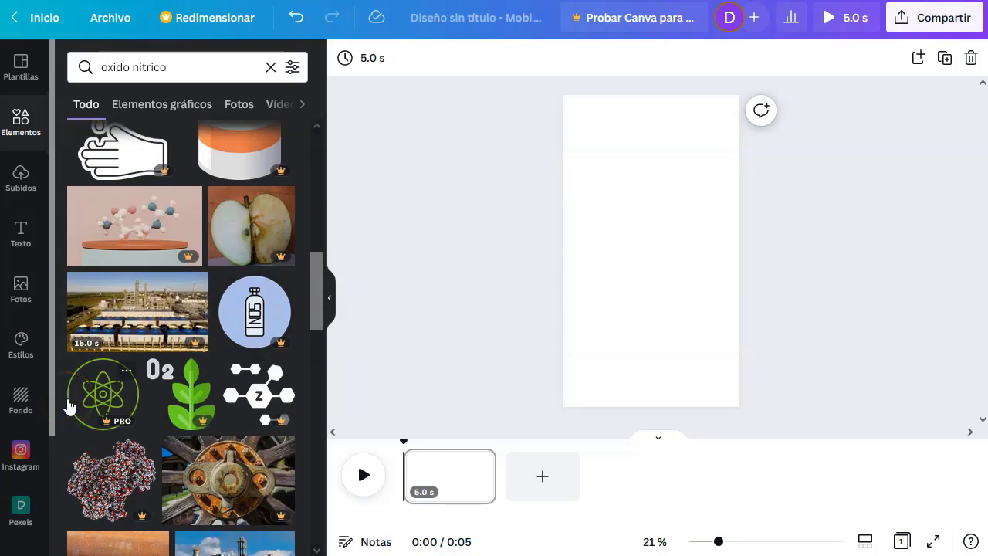
scroll(69, 404, "up", 3)
left_click_drag(317, 231, 316, 283)
left_click(278, 104)
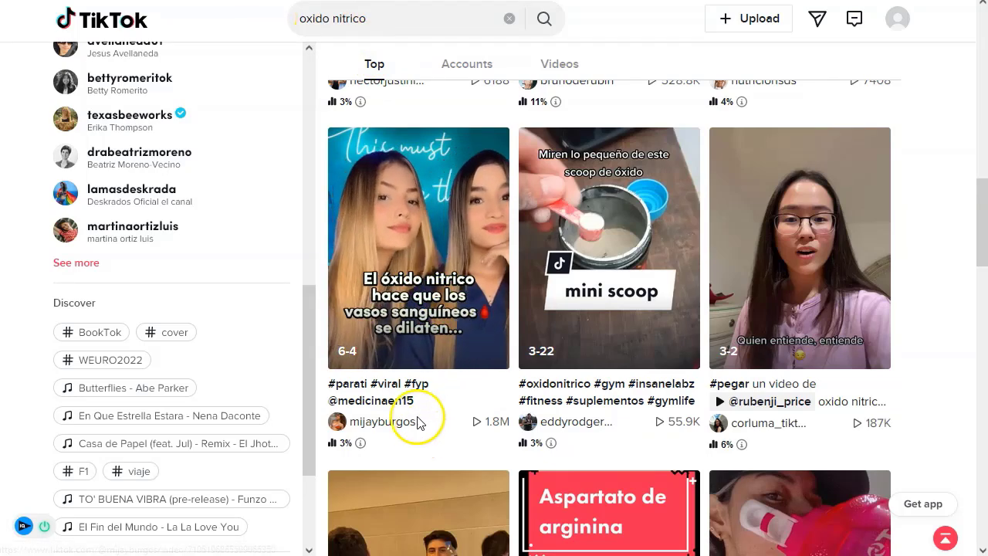
On TikTok, open the "oxido nitrico" search result about nitric oxide dilating the blood vessels
left_click(409, 200)
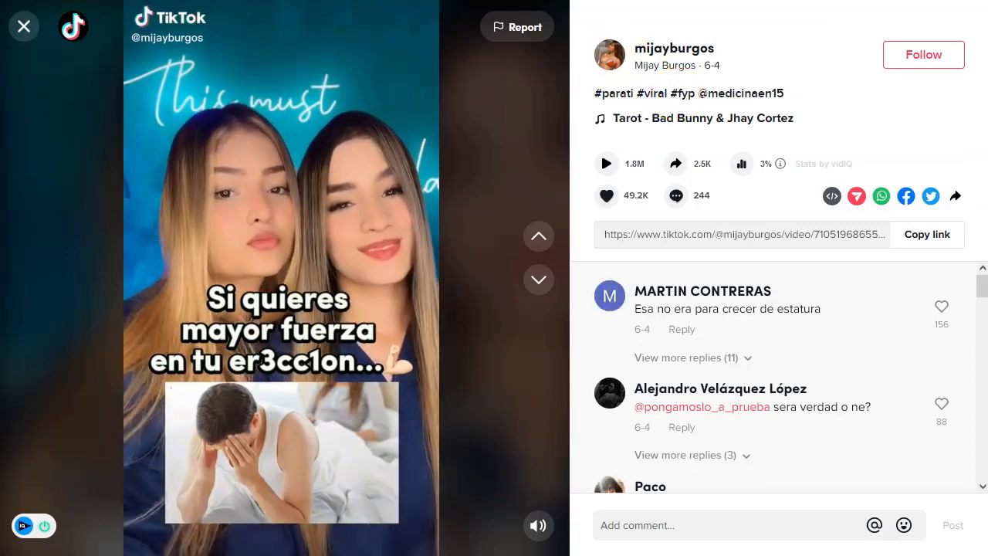
Copy the open TikTok video's link into SnapTik and download the video from Server 02 (Full HD)
key("ctrl+l")
left_click(257, 374)
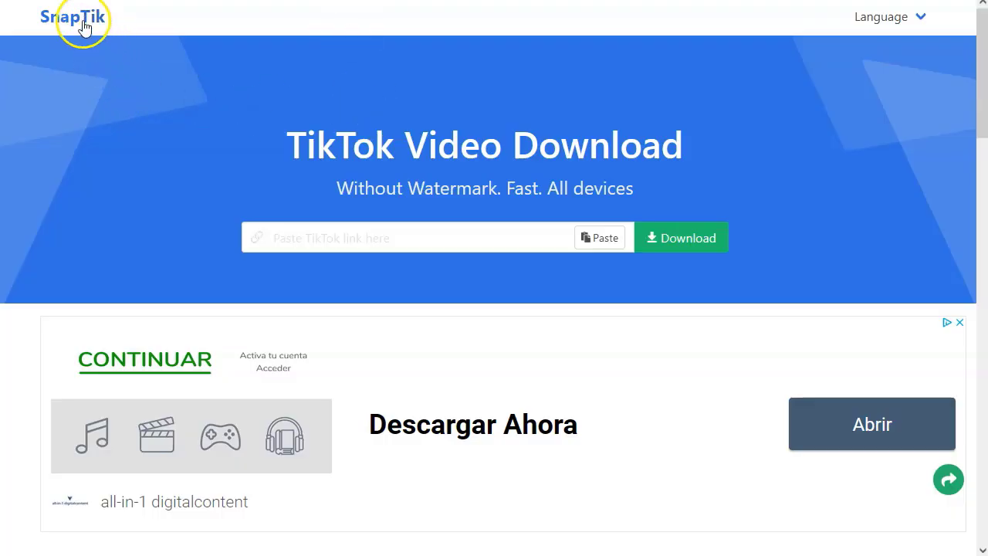
left_click(429, 245)
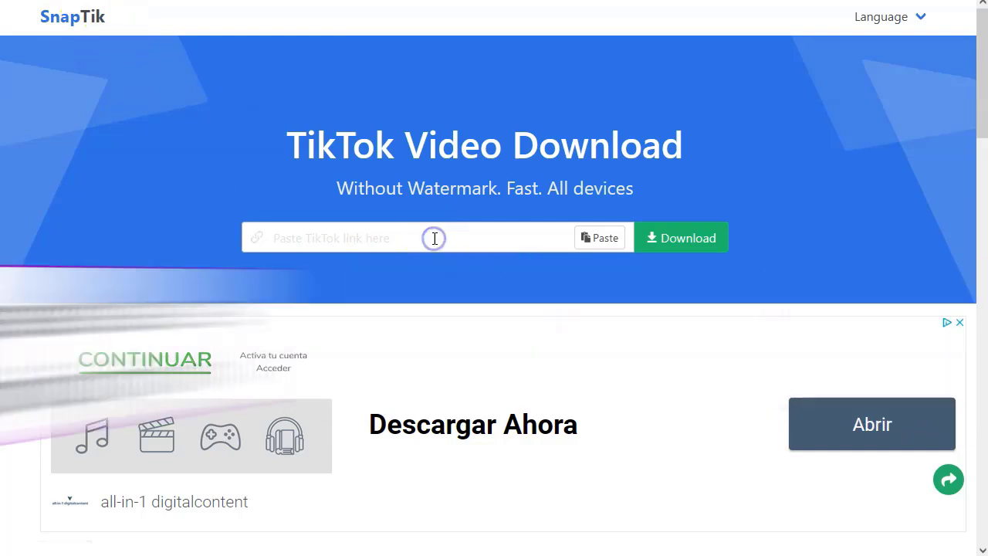
key("ctrl+v")
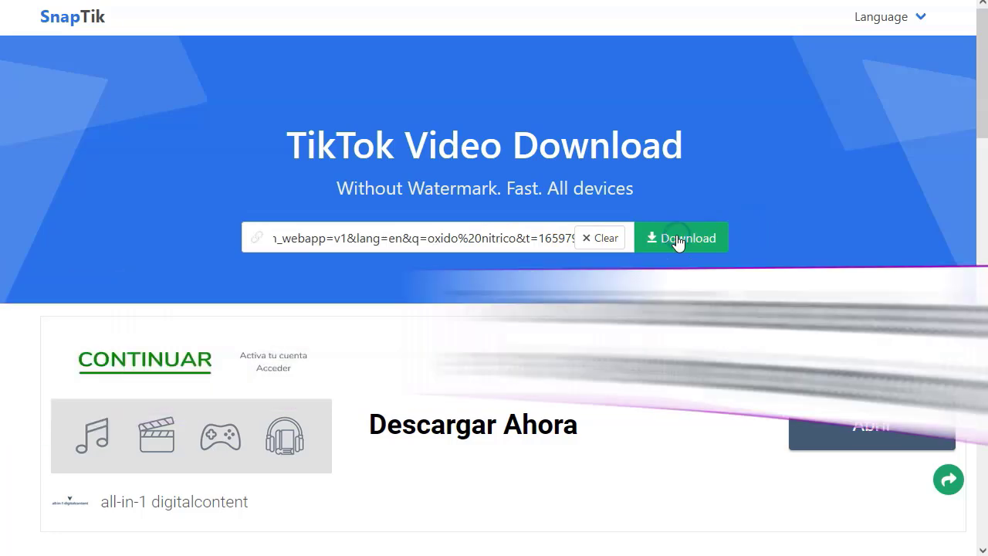
left_click(677, 240)
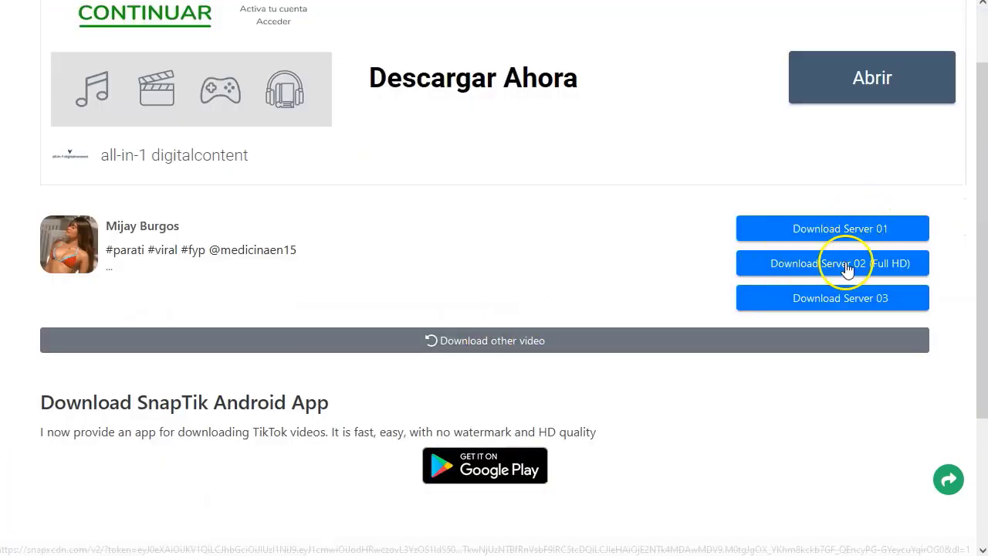
left_click(849, 265)
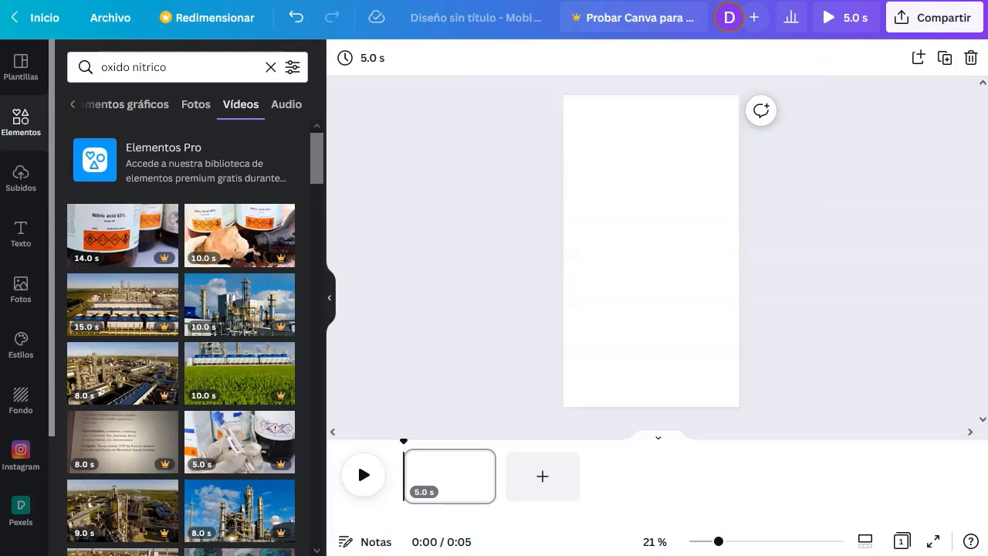
In the Canva design, place the uploaded TikTok video on the blank page and centre it
left_click(21, 179)
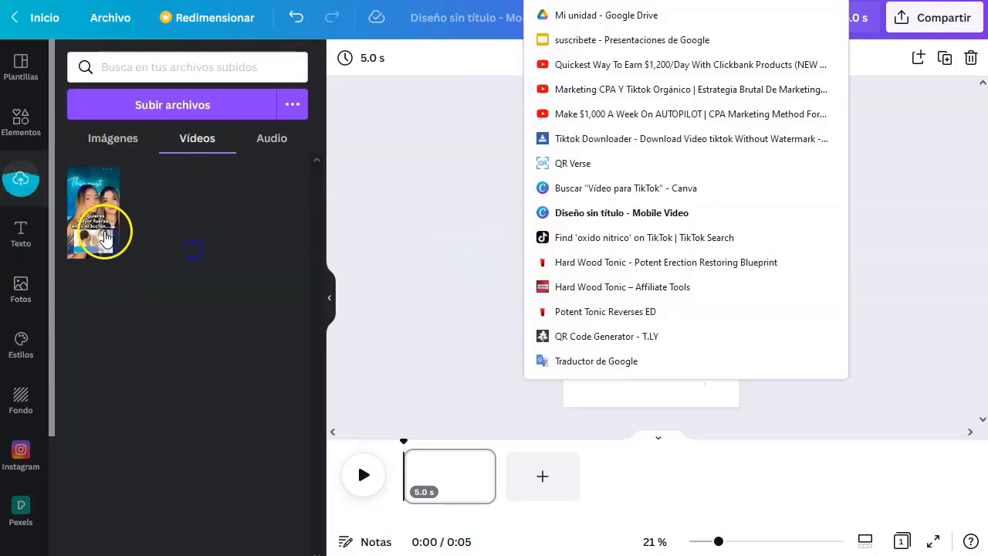
left_click(399, 289)
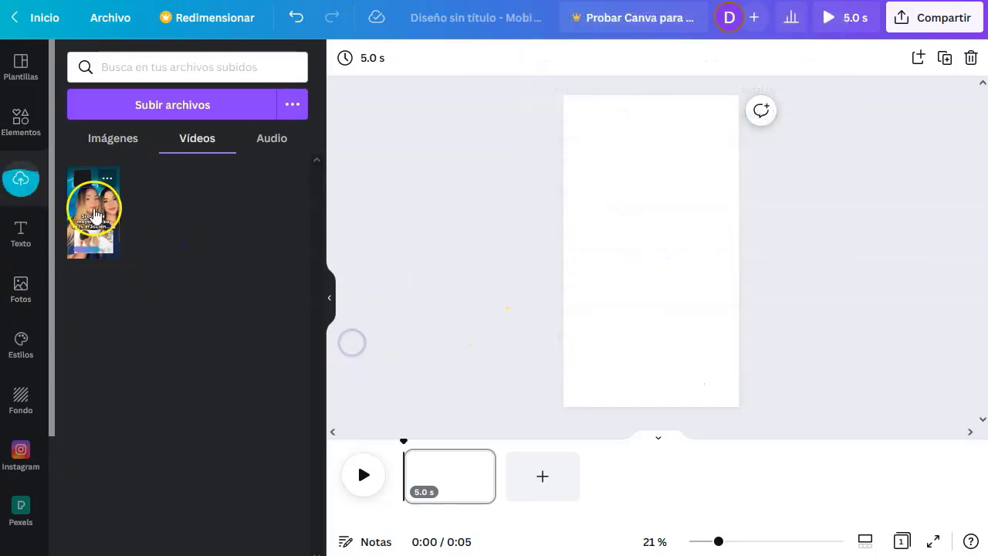
left_click_drag(93, 205, 602, 250)
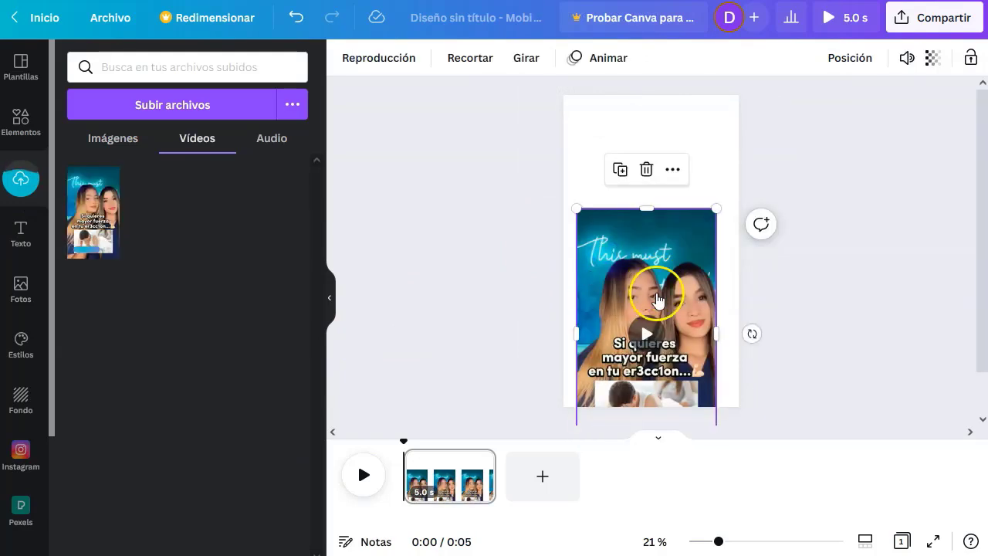
left_click_drag(646, 287, 659, 215)
left_click(800, 339)
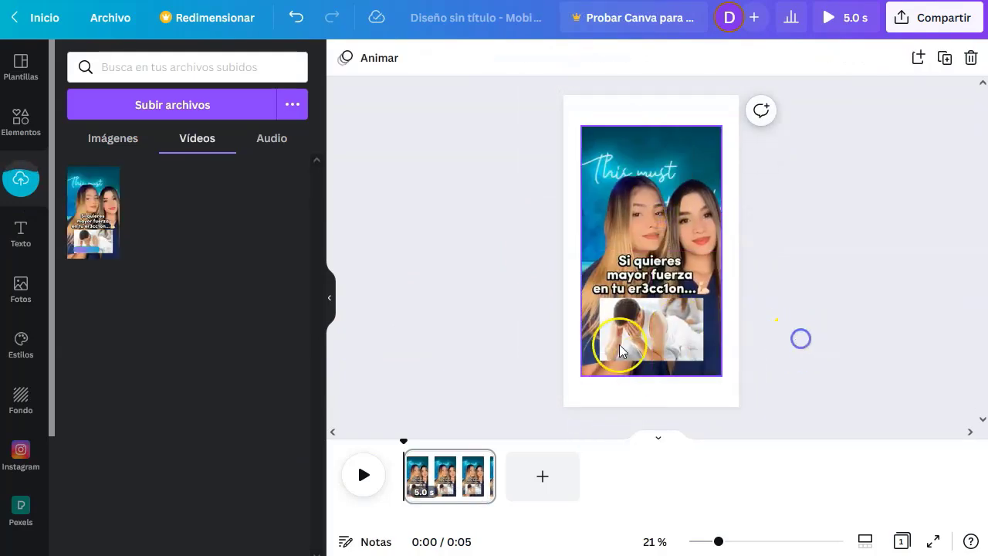
Enlarge the placed video so it fills the whole page
left_click(594, 214)
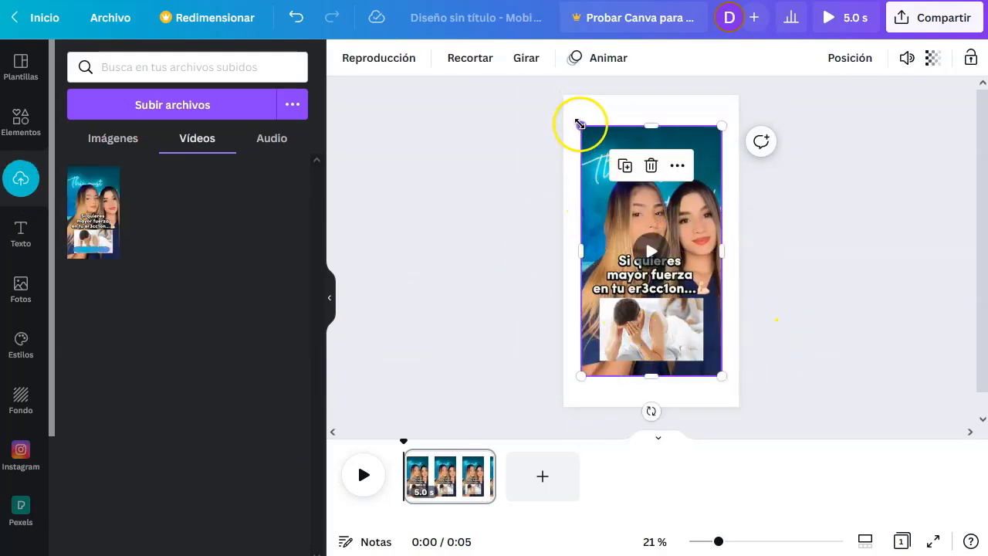
left_click_drag(580, 125, 561, 95)
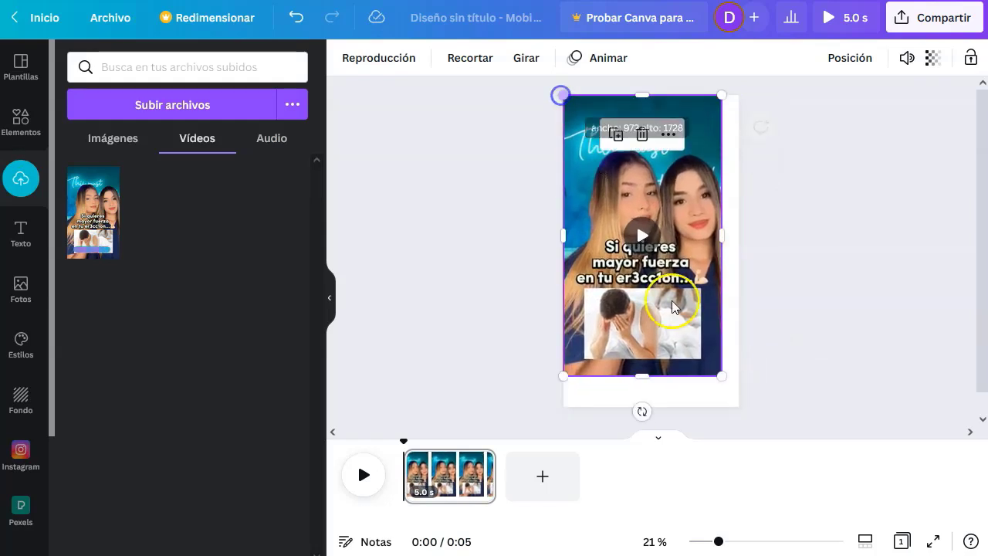
left_click_drag(720, 378, 741, 412)
left_click(798, 353)
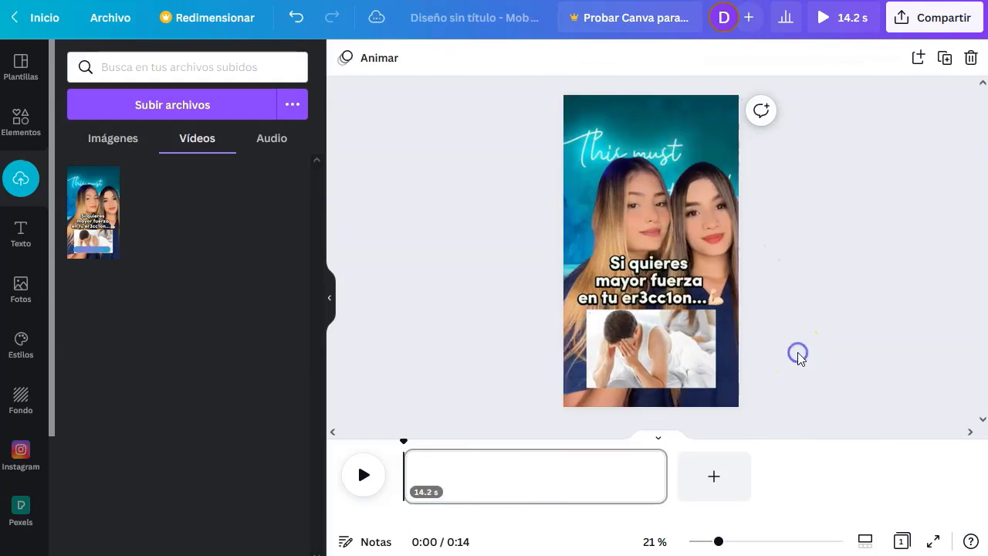
left_click(330, 298)
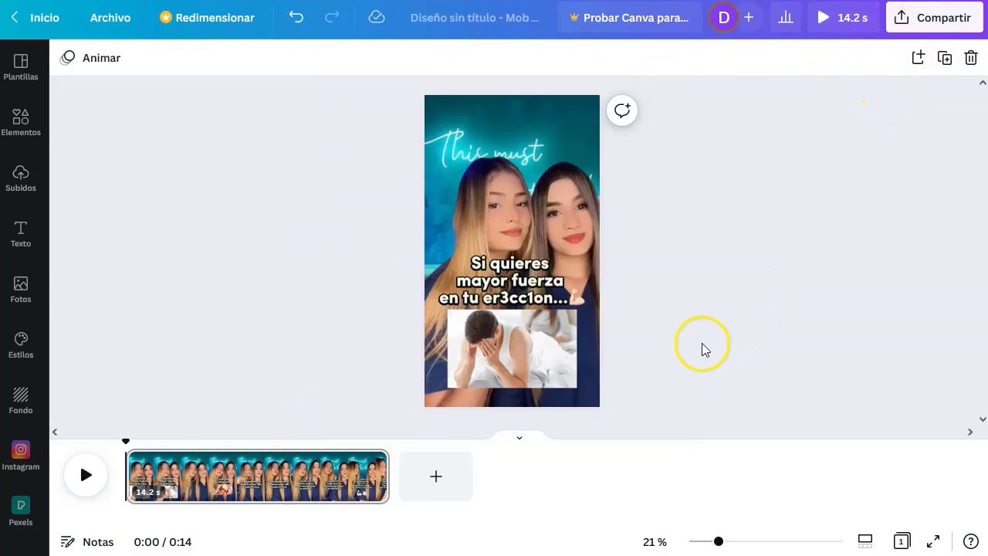
Add a second page after the video and set its background to dark blue
left_click(21, 122)
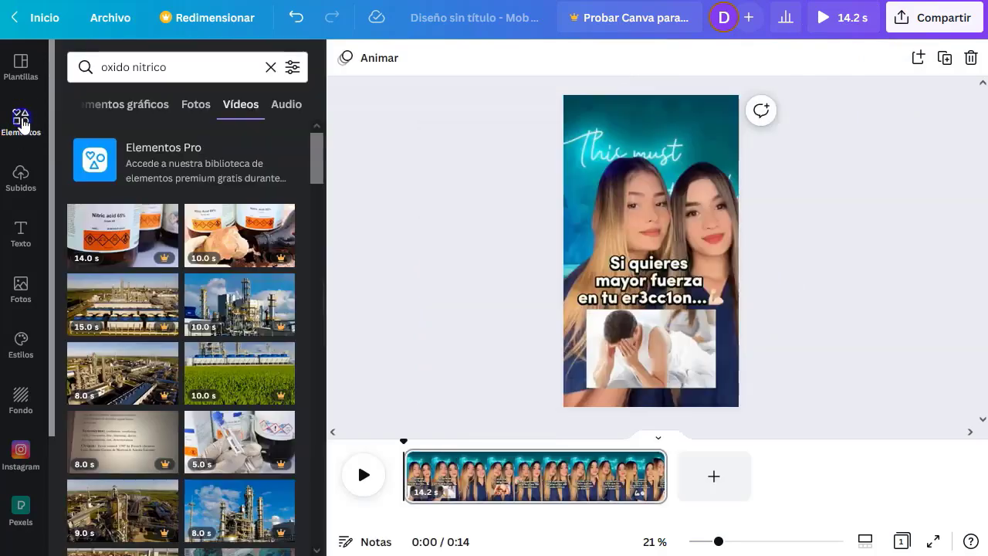
key("ctrl+Return")
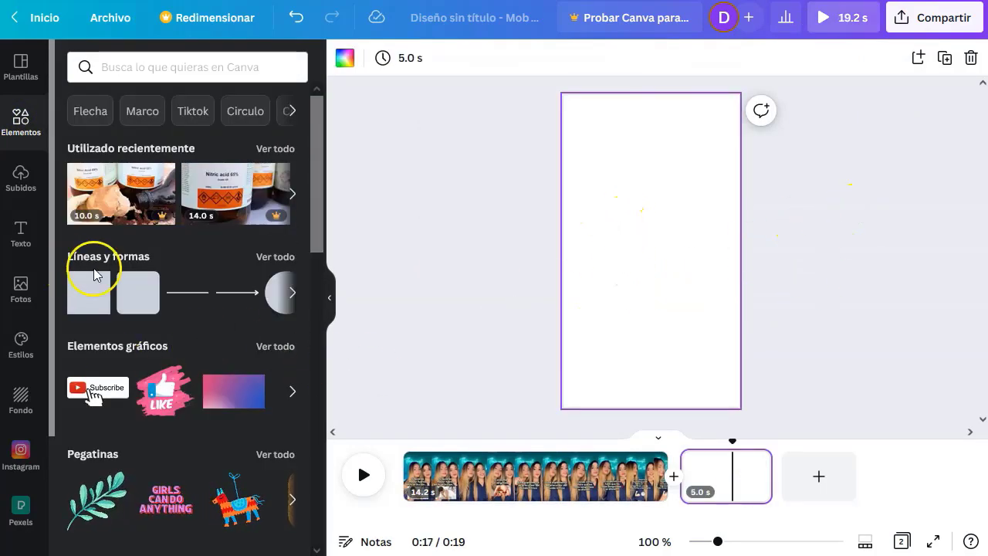
left_click(345, 59)
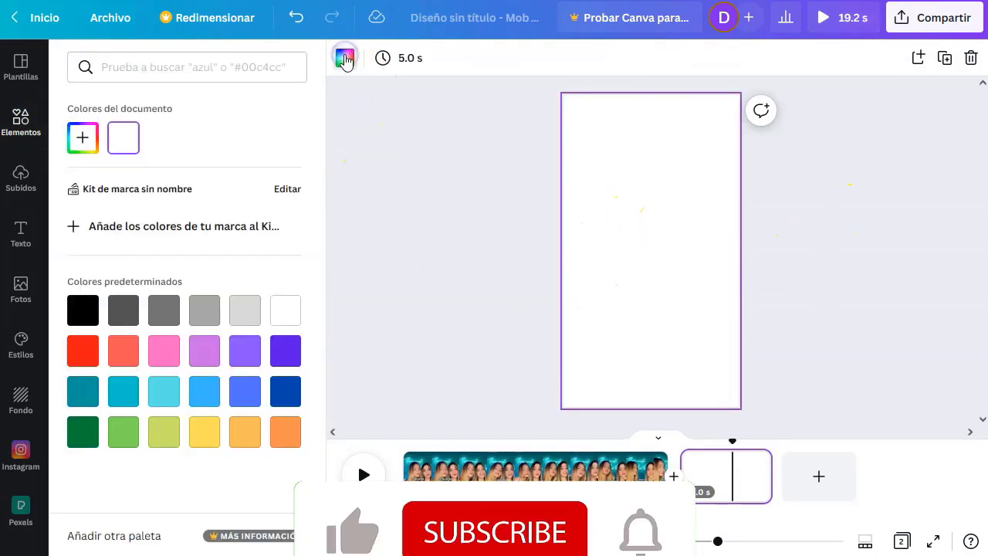
left_click(246, 394)
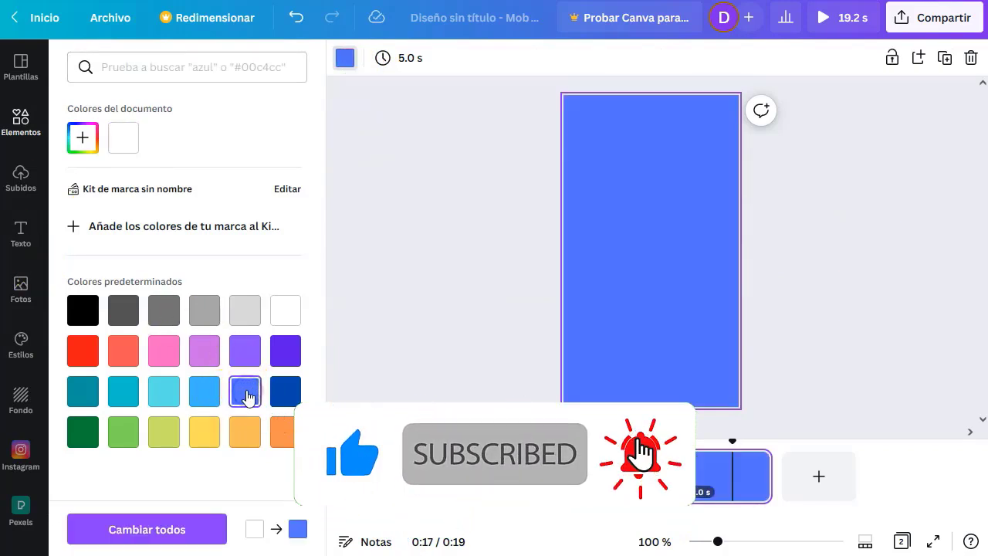
left_click(283, 392)
left_click(497, 291)
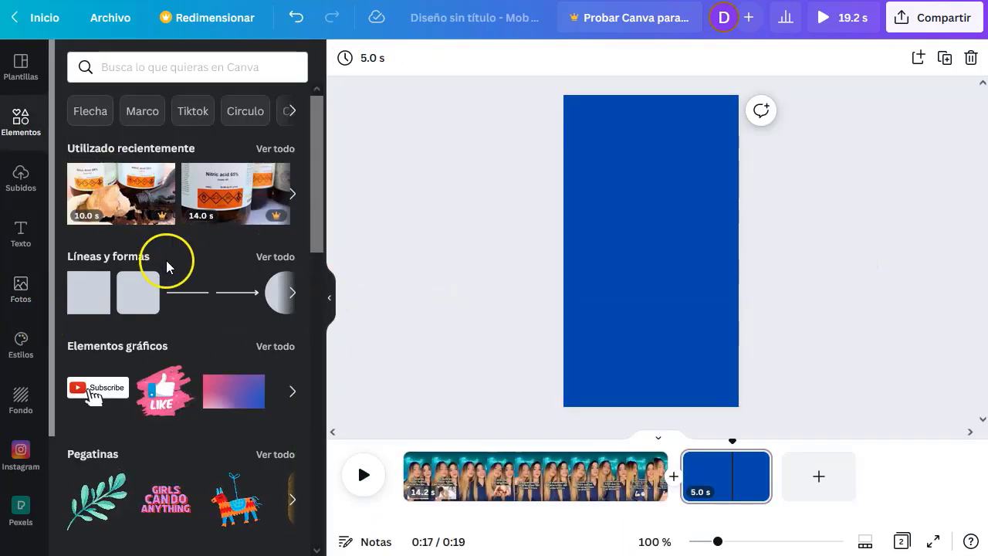
Place the uploaded QR code image in the upper half of the blue page and put a subtitle text box below it
left_click(21, 178)
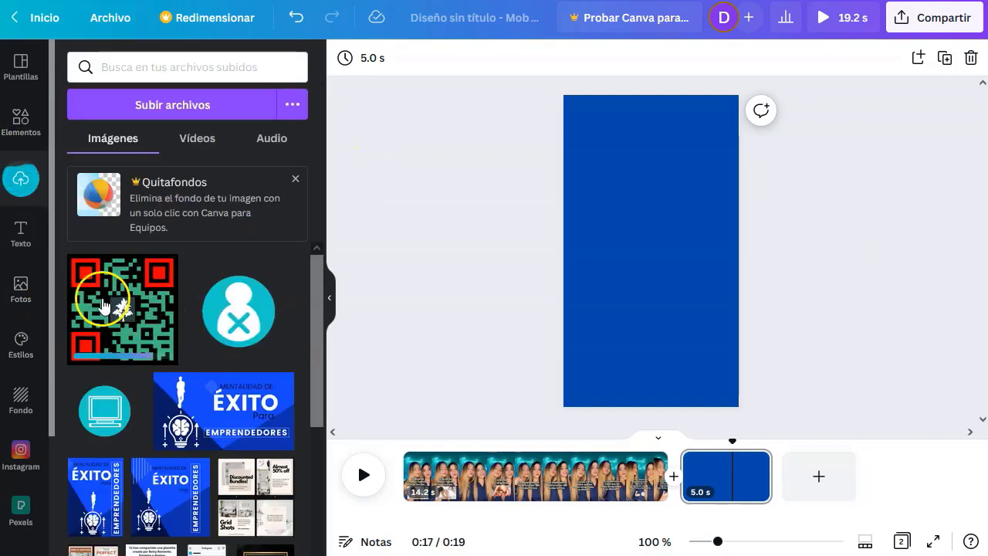
left_click(116, 321)
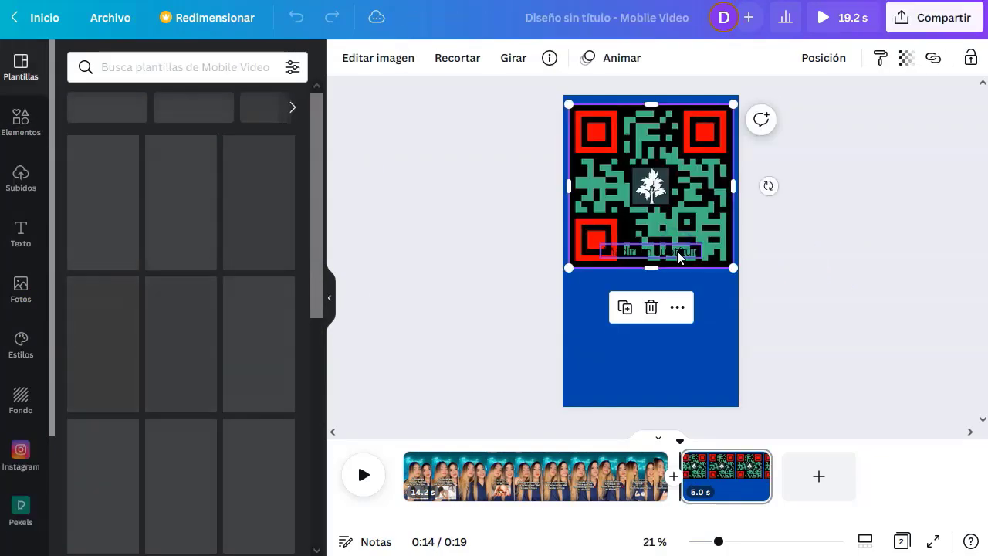
left_click(677, 260)
left_click_drag(668, 292, 666, 309)
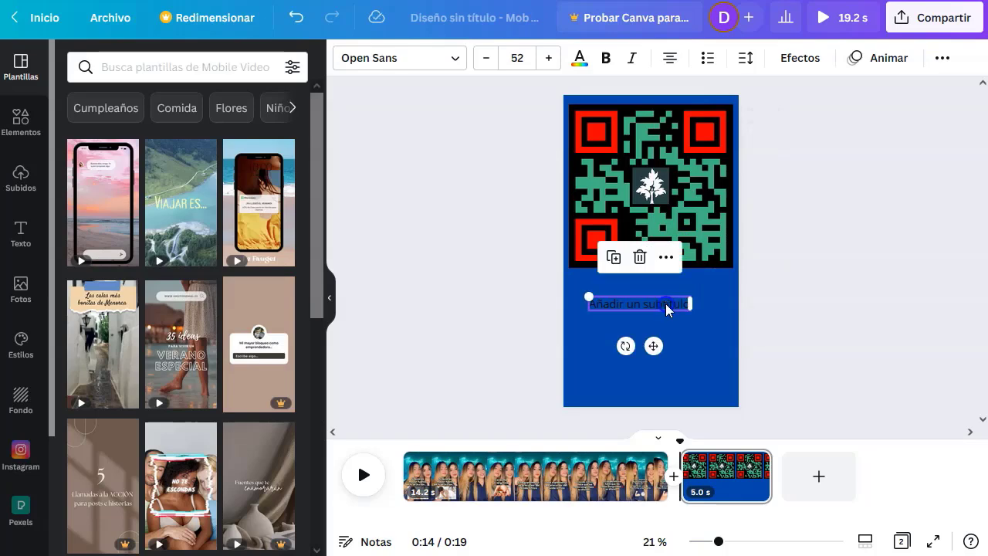
Fill the subtitle with "QR Code reveals an Insane Secret that helps you gain up to 58% more on your manhood" at size 62, centred
double_click(661, 304)
key("ctrl+v")
left_click(661, 353)
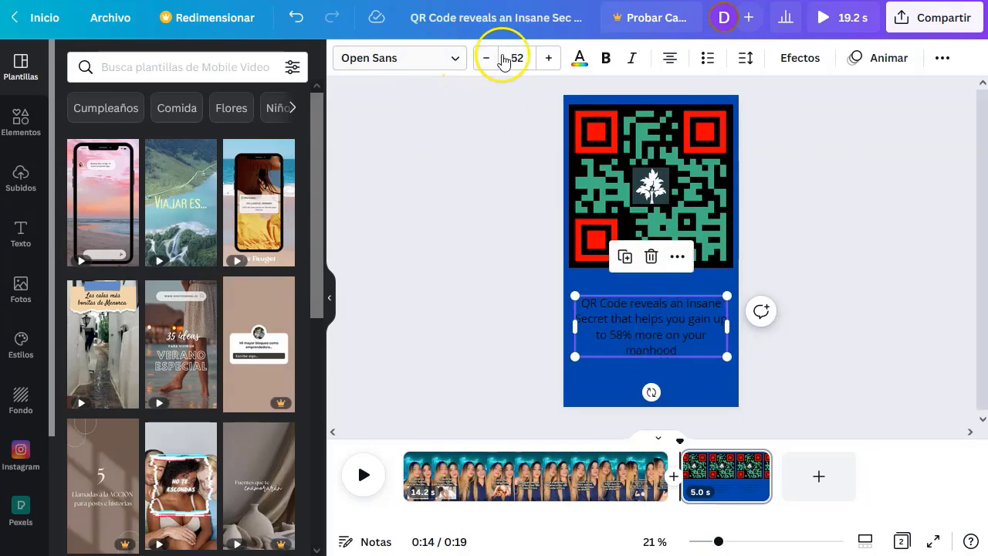
left_click(550, 58)
left_click(812, 342)
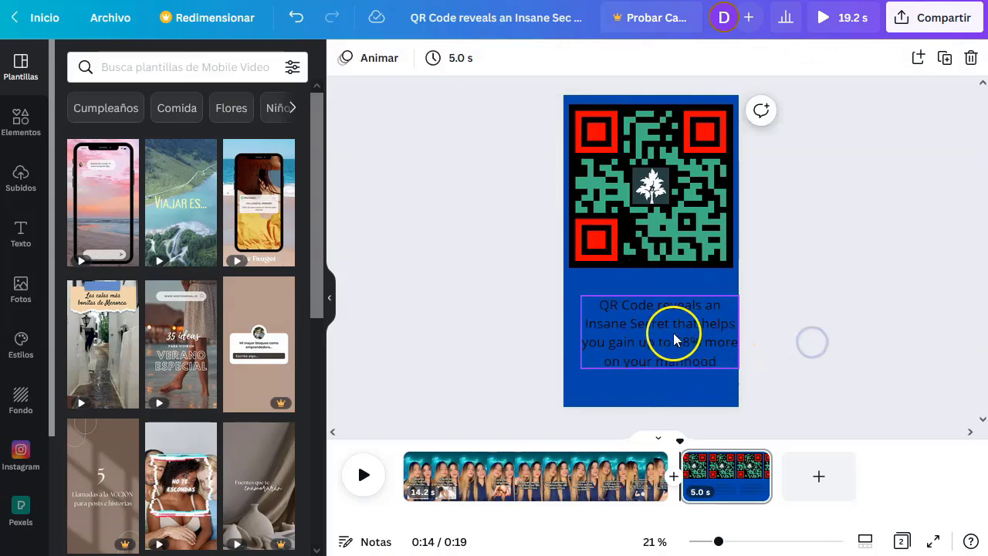
left_click(677, 338)
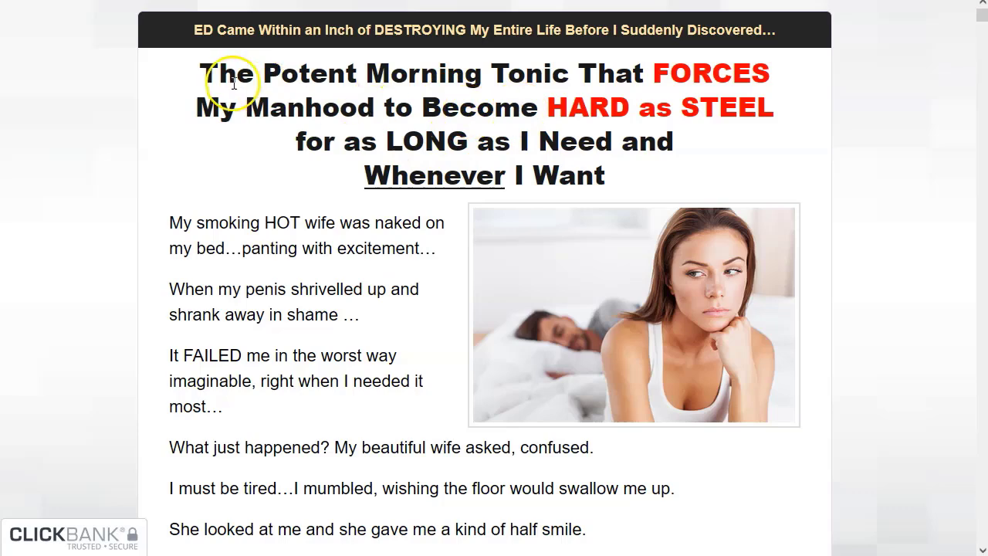
On the Hard Wood Tonic sales page, copy the headline from "The Potent Morning Tonic" to "Whenever I Want"
left_click_drag(200, 66, 658, 131)
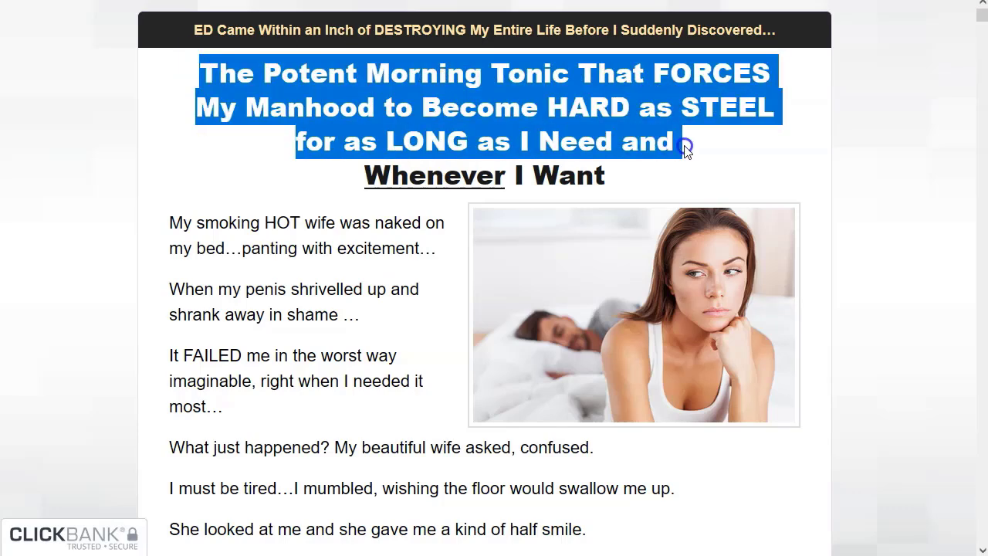
left_click_drag(684, 166, 685, 169)
right_click(578, 137)
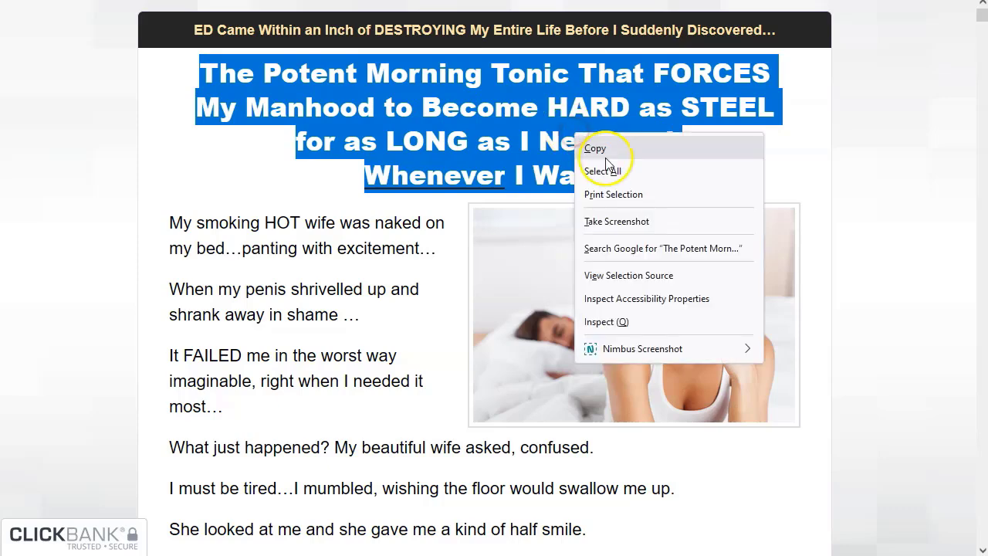
left_click(596, 149)
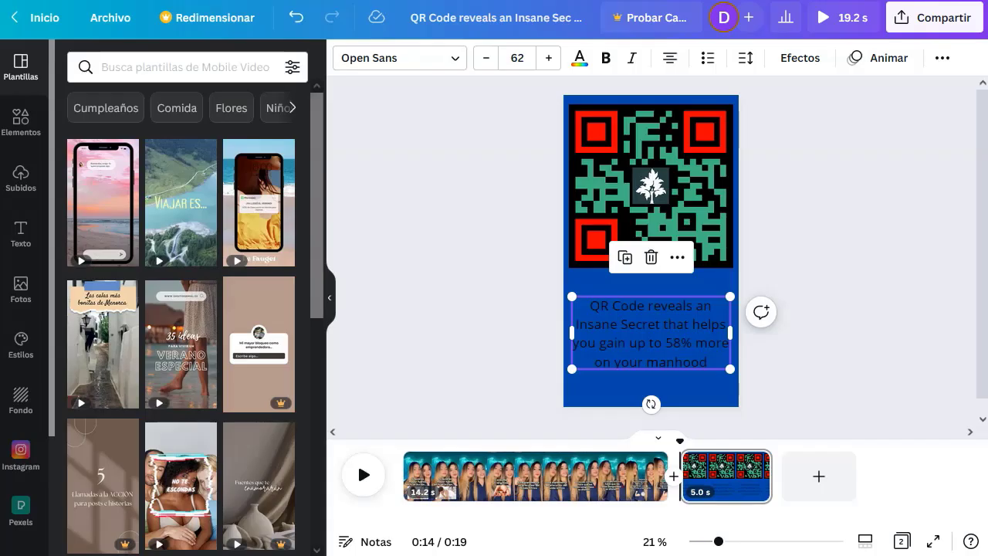
In the Canva caption, replace everything after "QR Code reveals" with the copied headline, ending it at "HARD as STEEL"
left_click(618, 322)
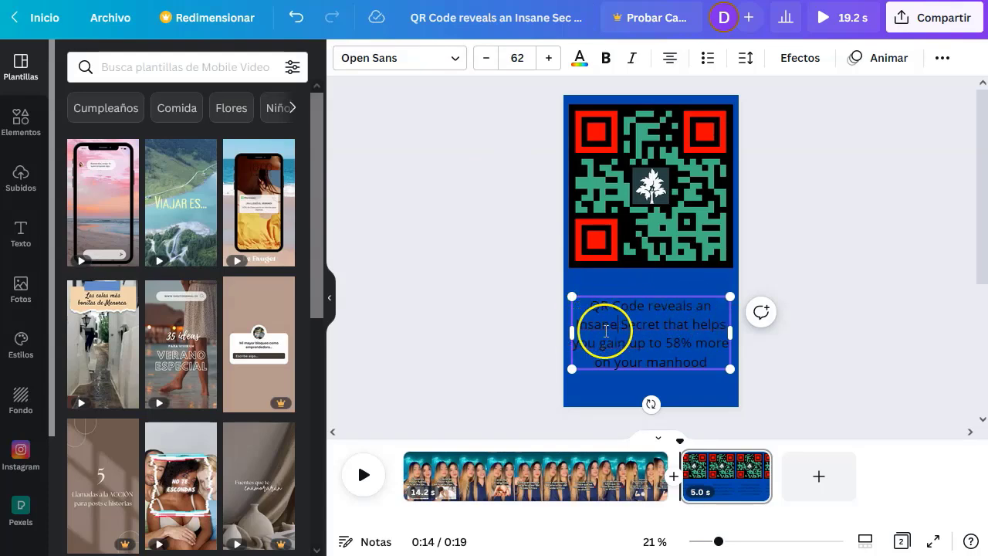
left_click_drag(695, 359, 610, 325)
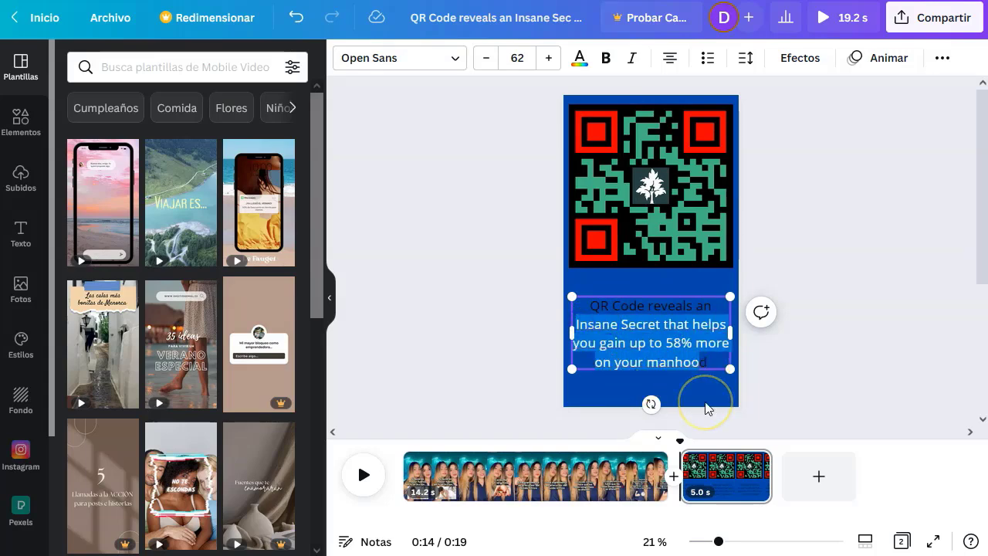
key("BackSpace")
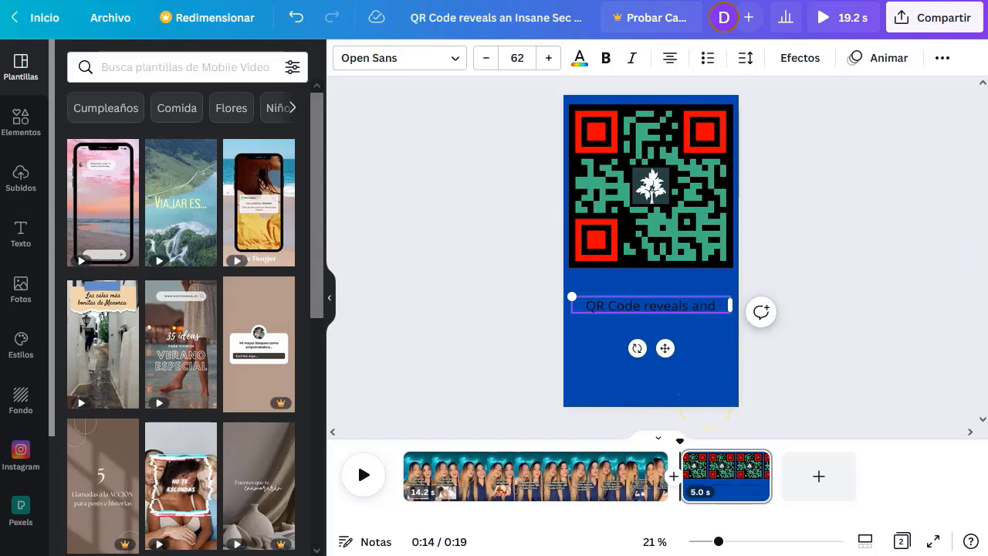
key("ctrl+v")
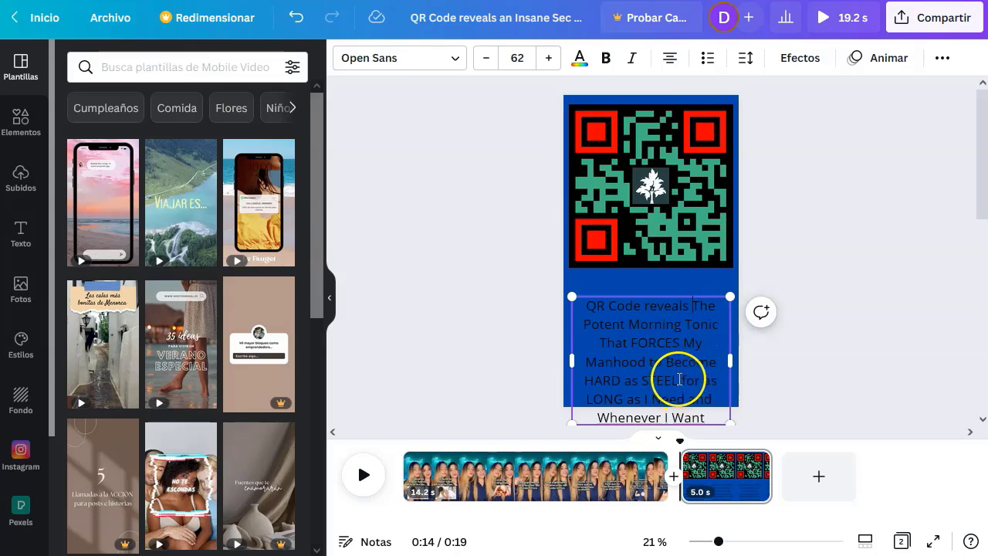
left_click_drag(680, 379, 714, 417)
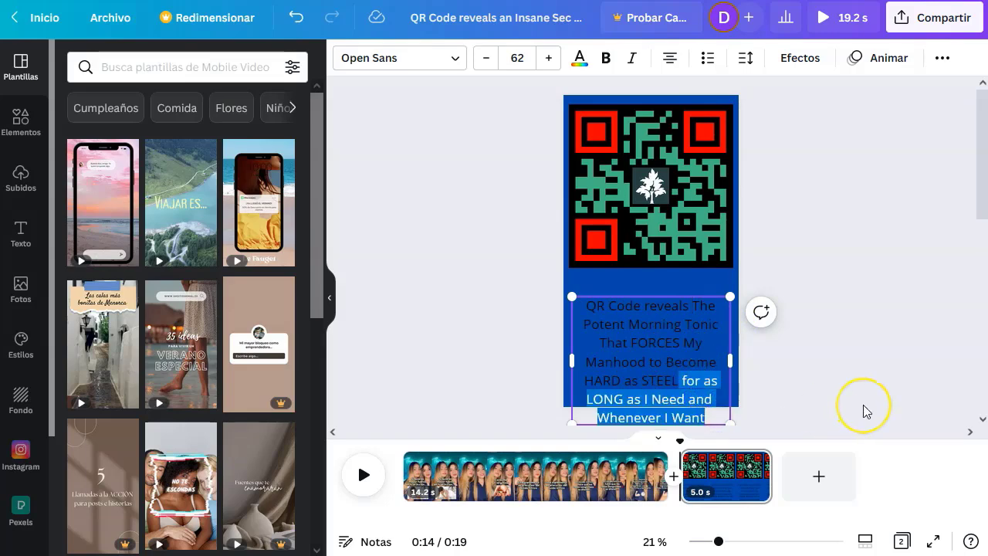
key("BackSpace")
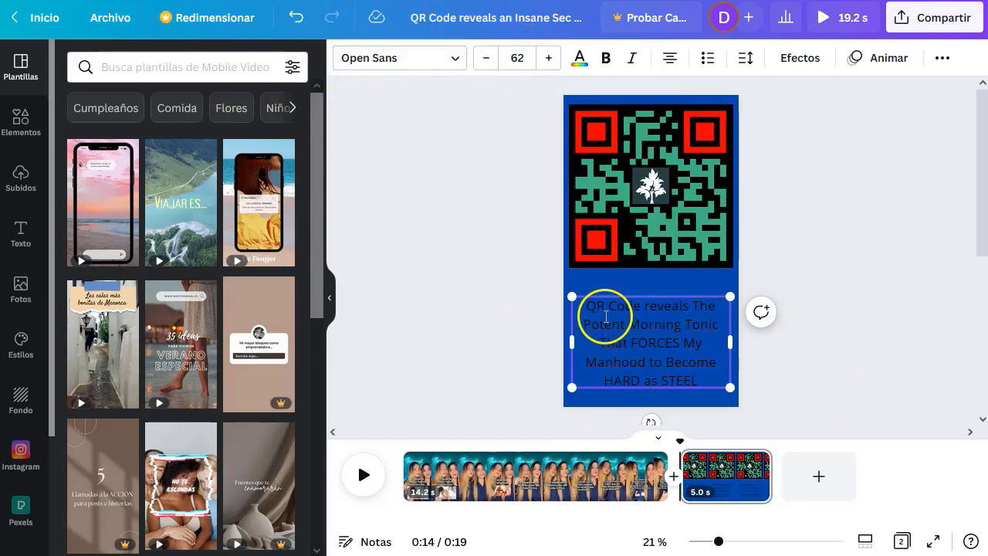
Colour the caption text white and move it slightly lower beneath the QR code
left_click(579, 60)
left_click(205, 139)
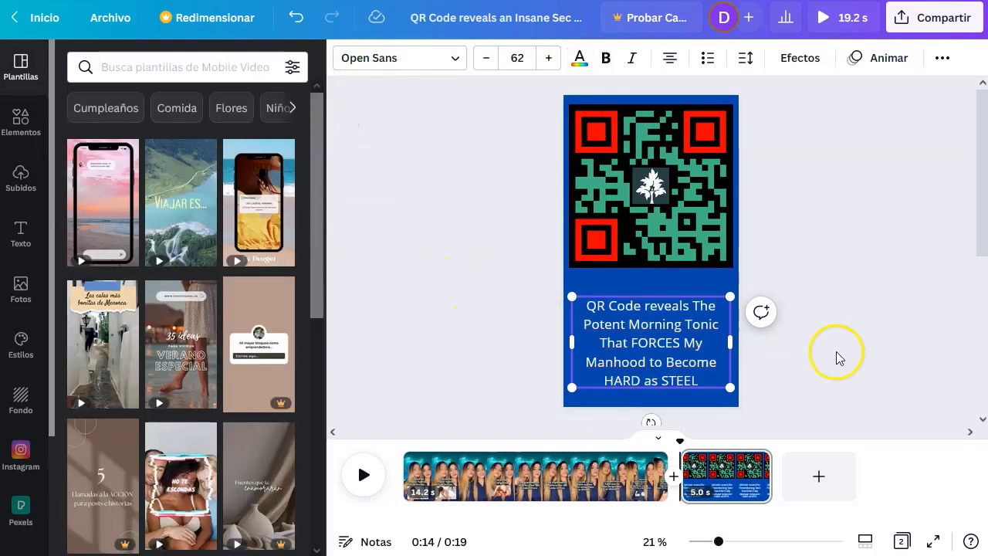
left_click(849, 361)
left_click(676, 341)
mouse_move(658, 327)
left_mouse_down()
mouse_move(651, 320)
mouse_move(656, 343)
left_mouse_up()
Search the design elements for "arrow"
left_click(21, 124)
type("arrow")
key("Return")
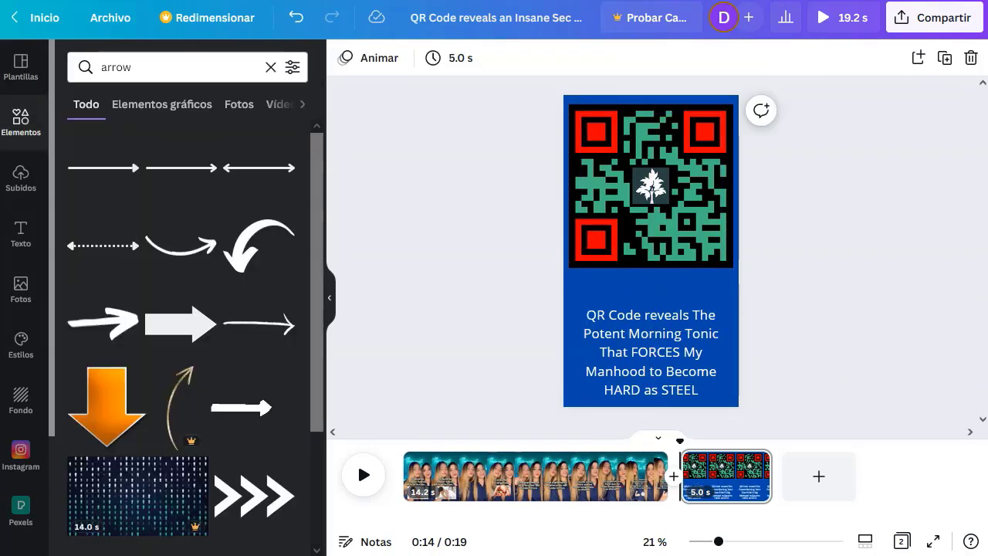
Insert the solid white arrow on the QR code page, shrink it, rotate it to point upward and place it beneath the code's right side
left_click(246, 406)
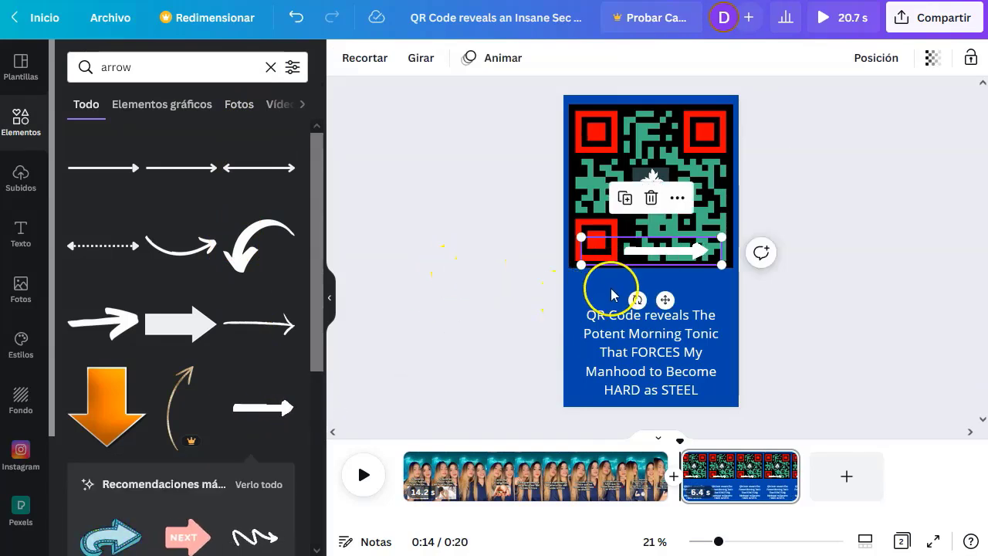
left_click_drag(582, 263, 797, 254)
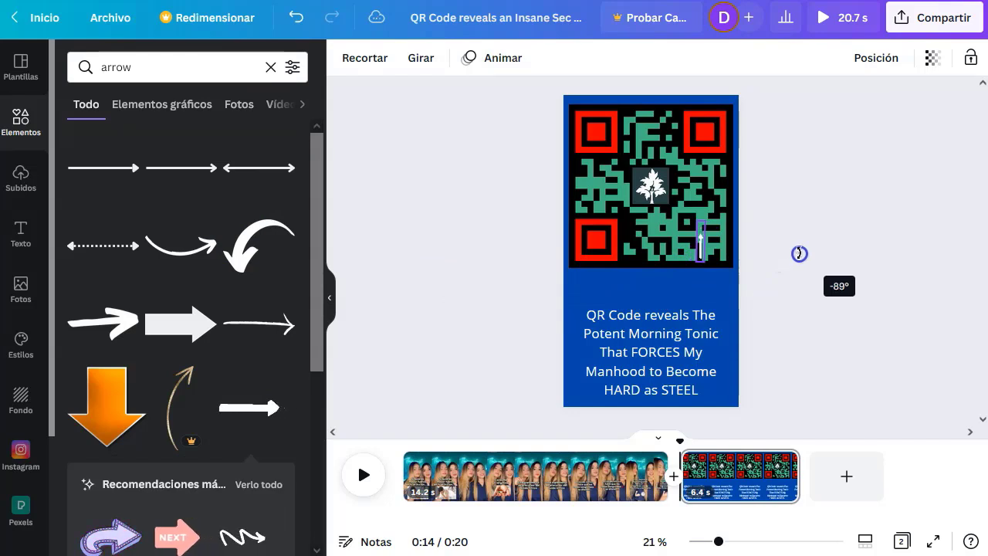
left_click_drag(700, 236, 717, 293)
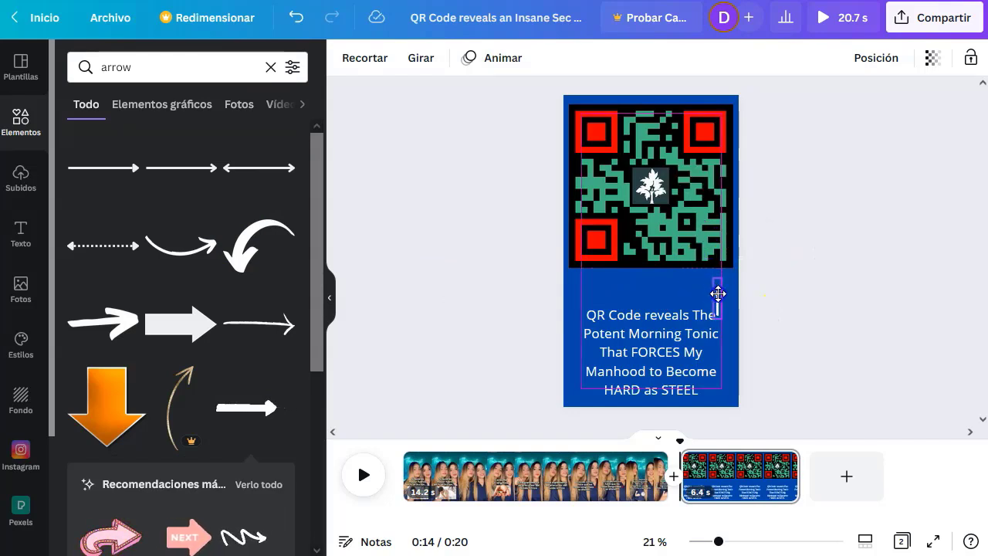
left_click(817, 194)
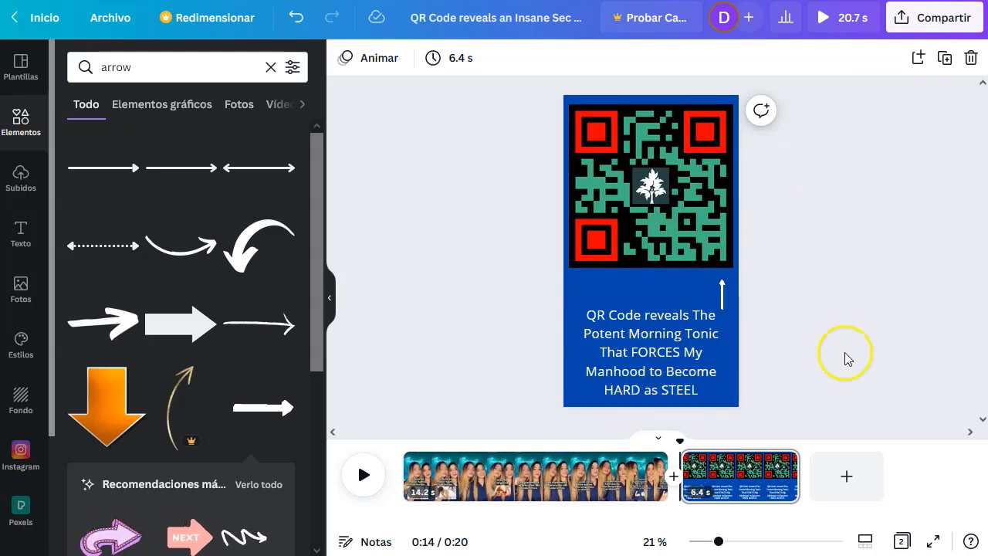
Duplicate the caption above the original and replace the copy's text with "Scan Code Now"
left_click(732, 300)
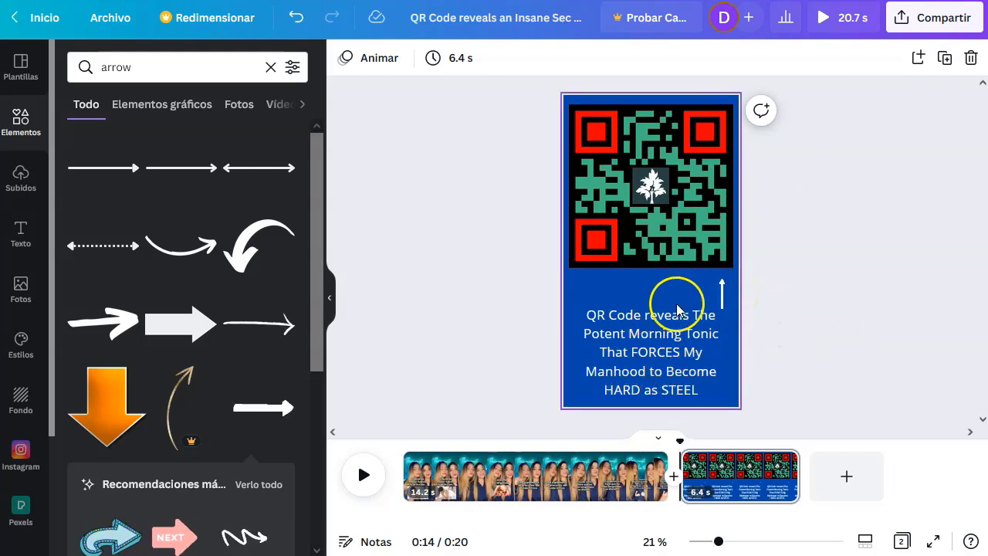
left_click(655, 339)
left_click_drag(657, 343, 655, 295)
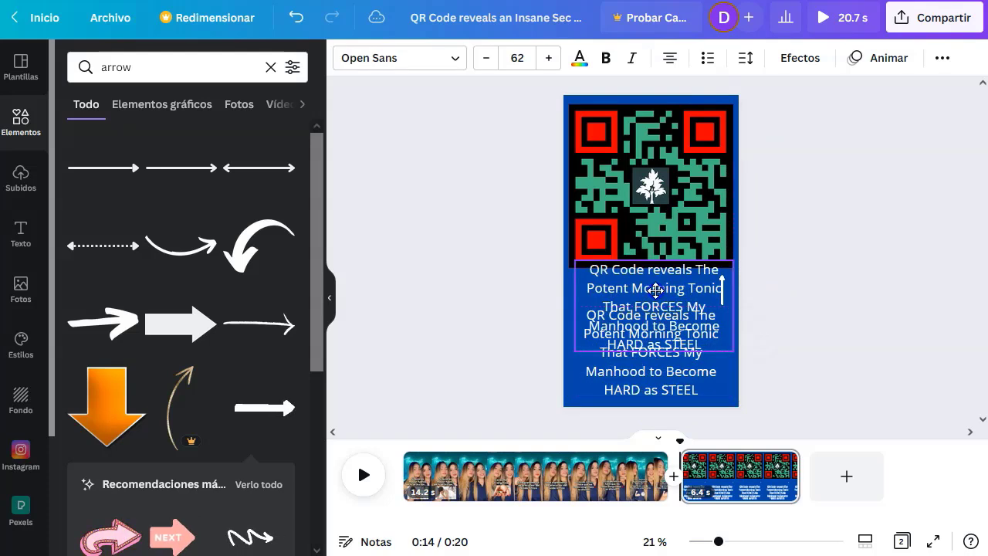
left_click(655, 293)
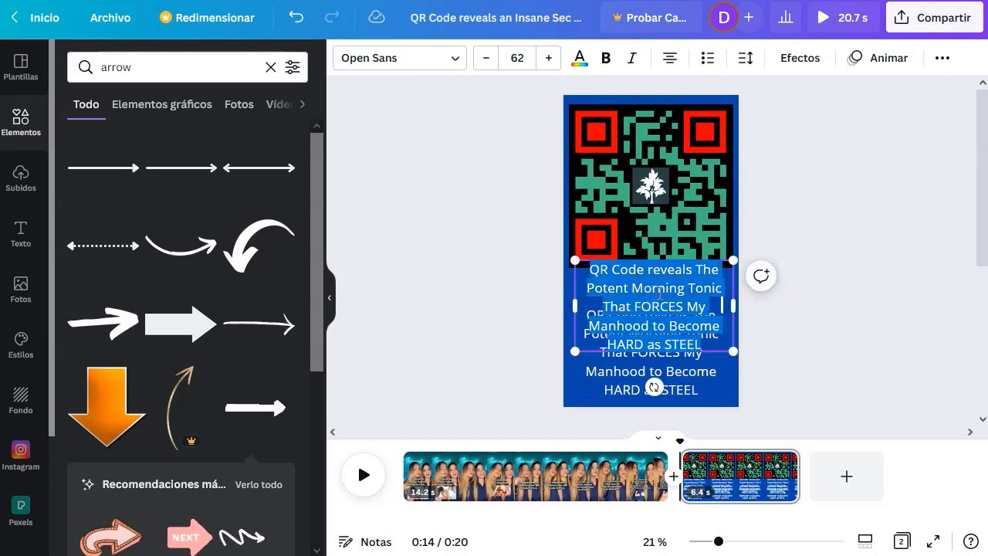
type("re")
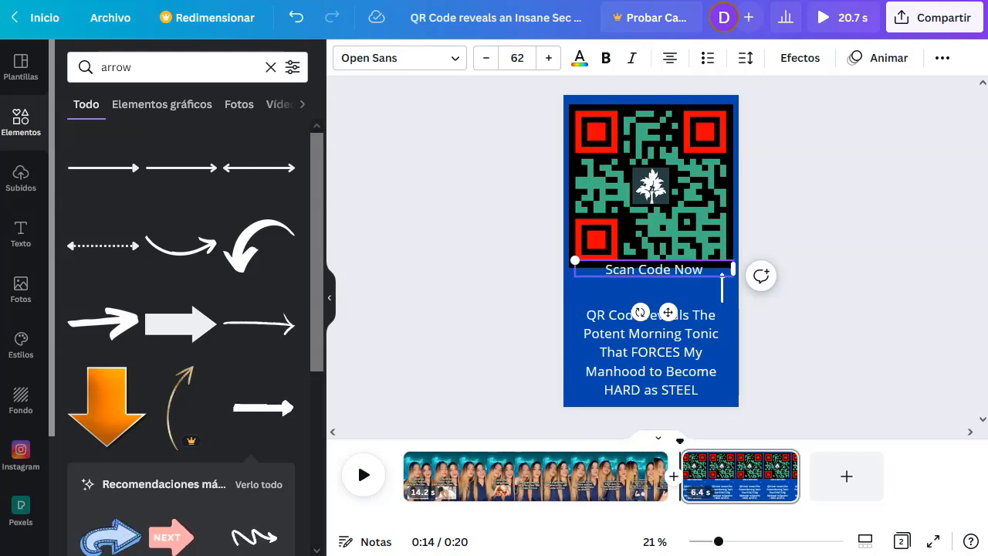
left_click(790, 348)
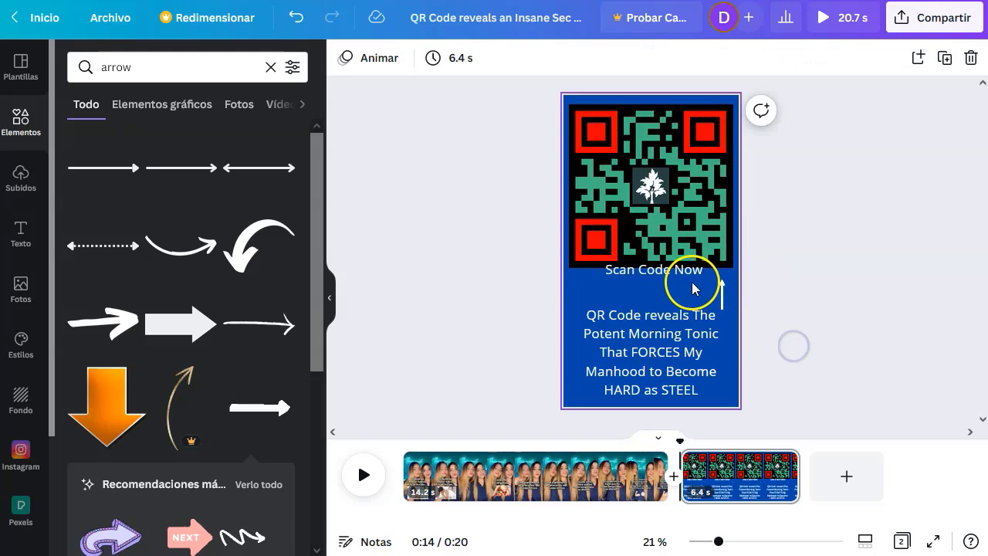
Rearrange the page with the long caption directly beneath the QR code, "Scan Code Now" below it and the arrow beside that line
left_click(647, 340)
left_click_drag(647, 339, 678, 390)
left_click(673, 281)
left_click(803, 348)
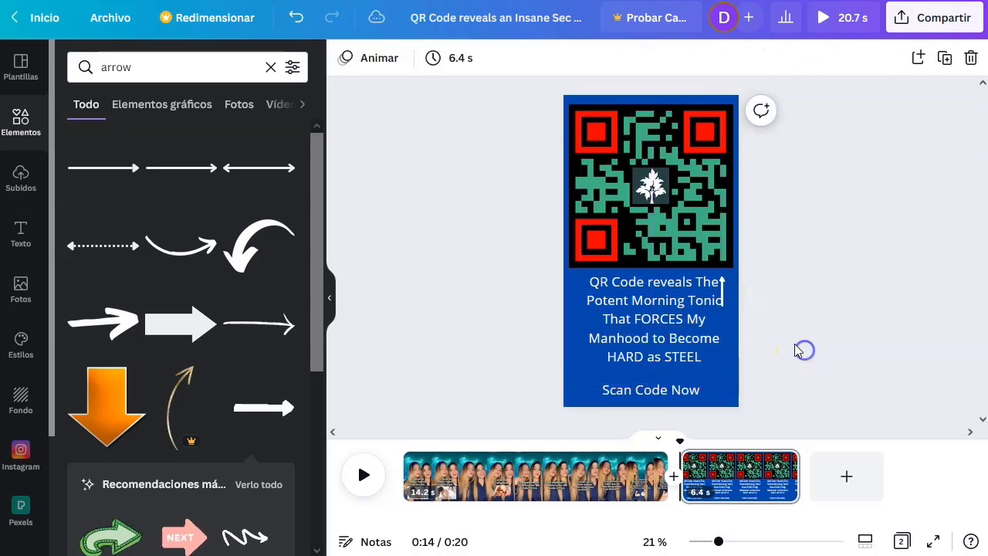
mouse_move(644, 314)
left_mouse_down()
mouse_move(634, 320)
mouse_move(644, 318)
left_mouse_up()
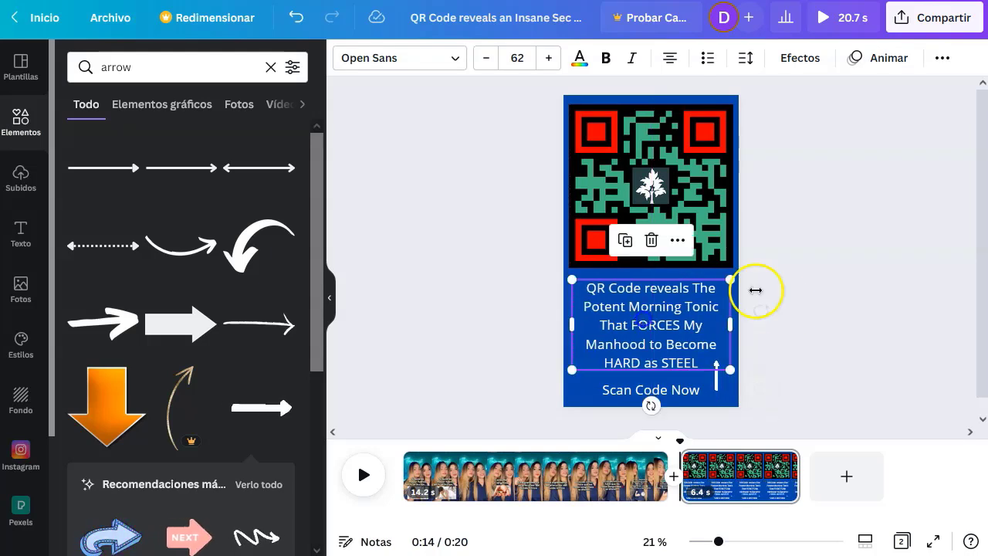
left_click(795, 312)
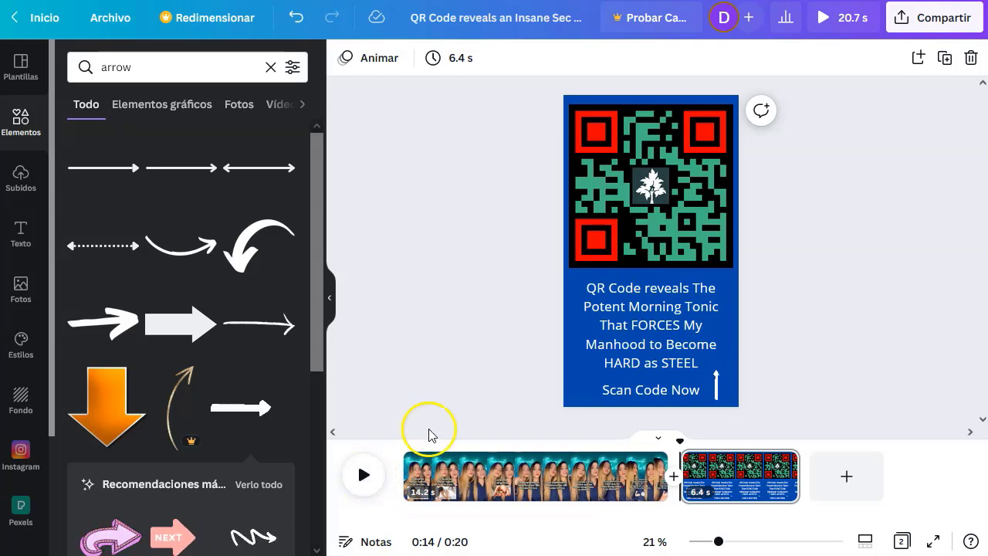
Play a preview of the video and download both pages as an MP4 video
left_click(365, 482)
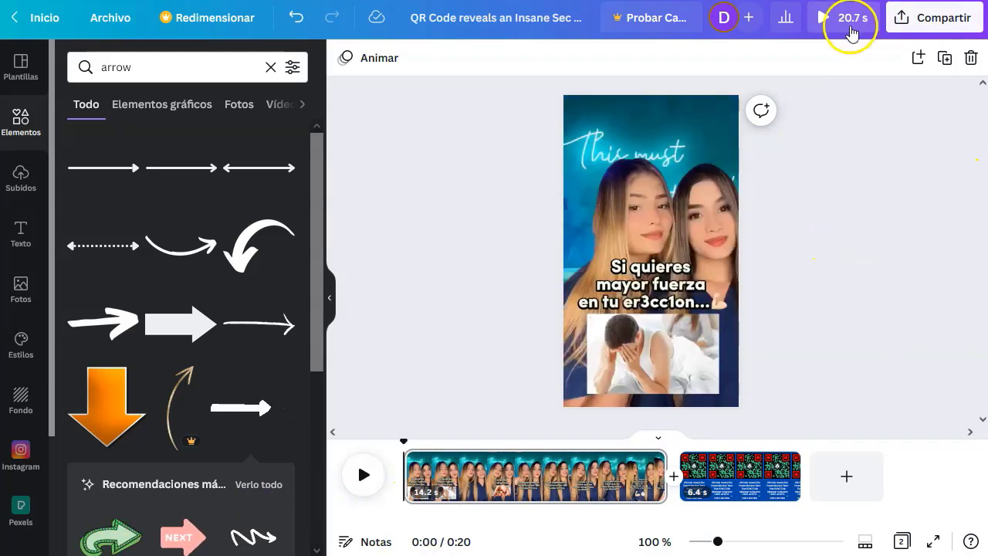
left_click(364, 474)
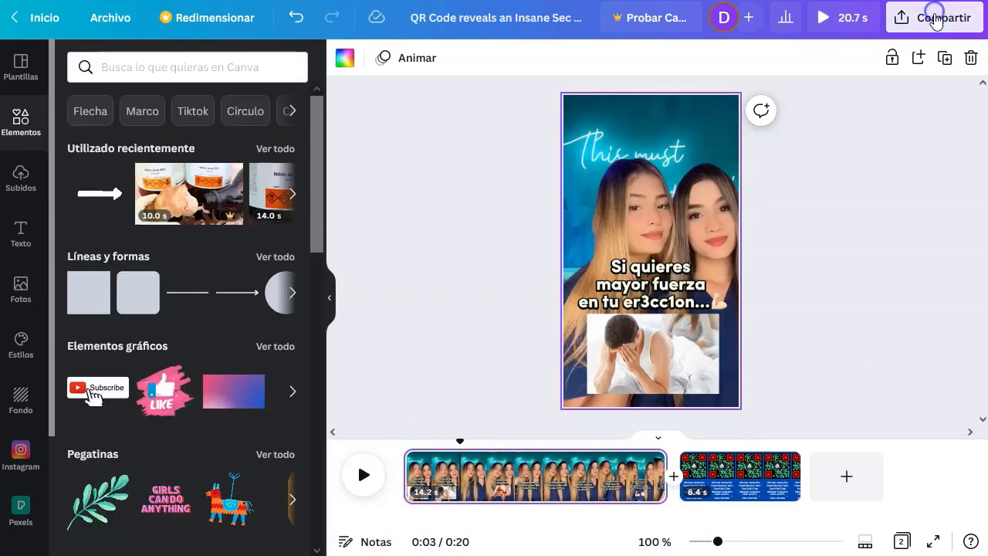
left_click(935, 17)
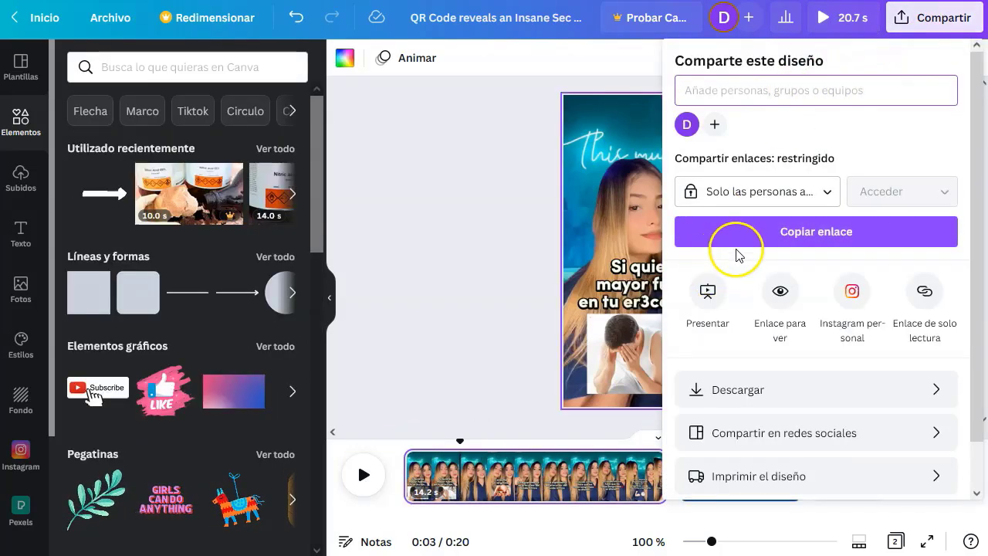
left_click(763, 398)
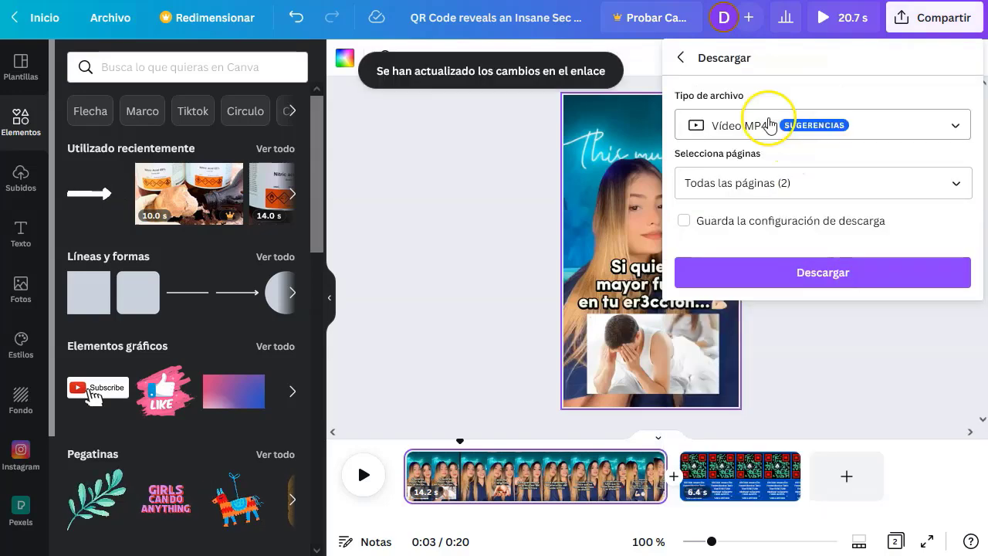
left_click(839, 281)
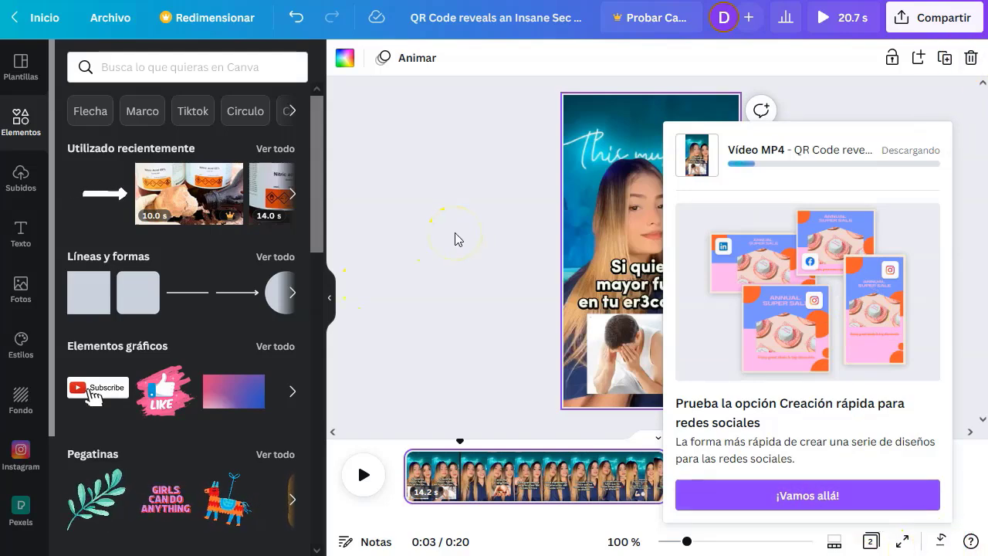
In the Notepad++ notes, replace the QR code sentence and the blank lines below "Canva" with "texto que esta en la página de ventas"
key("alt+Tab")
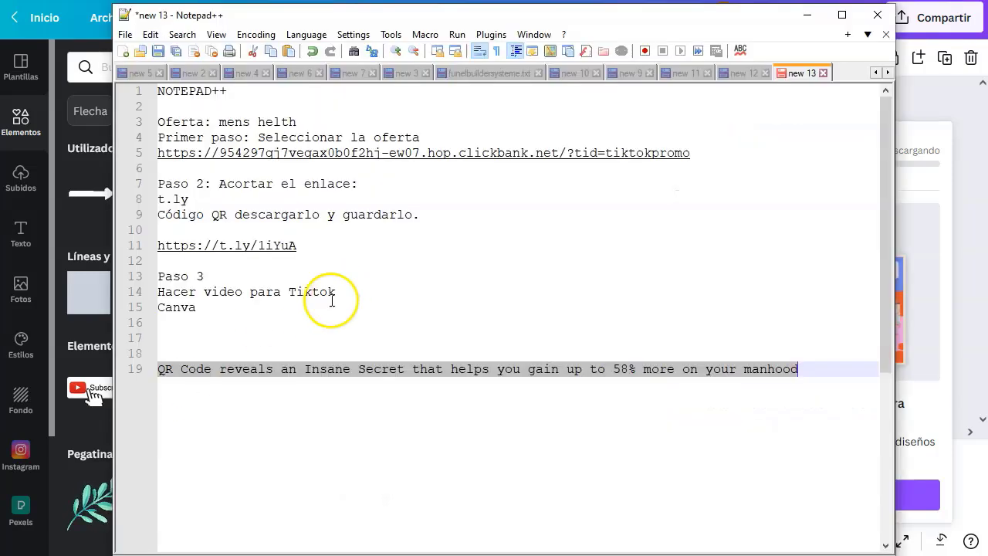
left_click(218, 335)
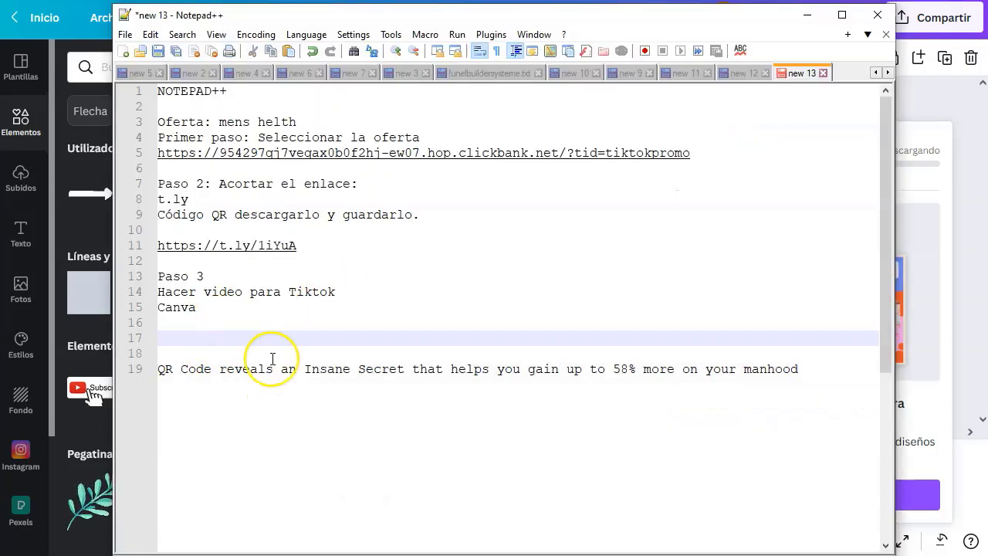
key("Delete")
key("Delete")
key("BackSpace")
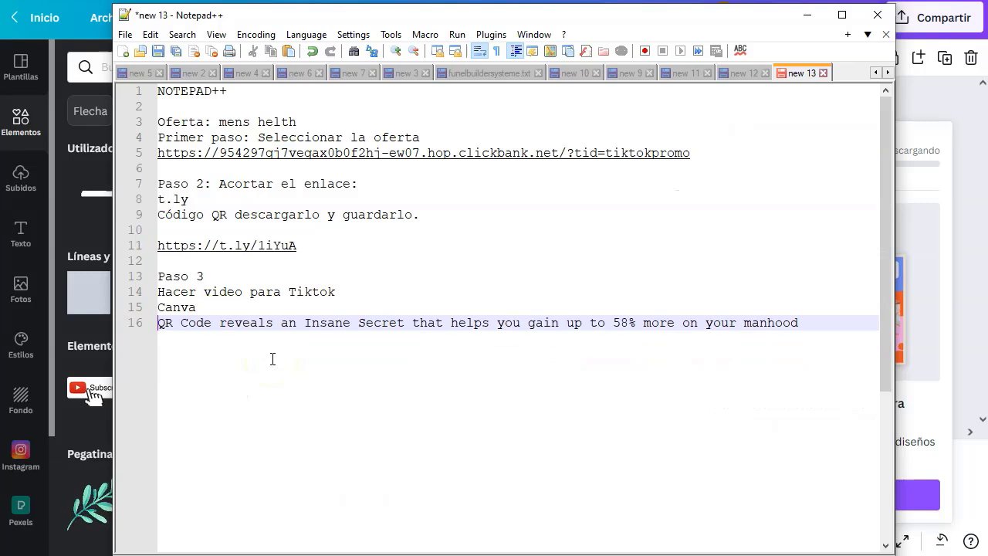
type("text")
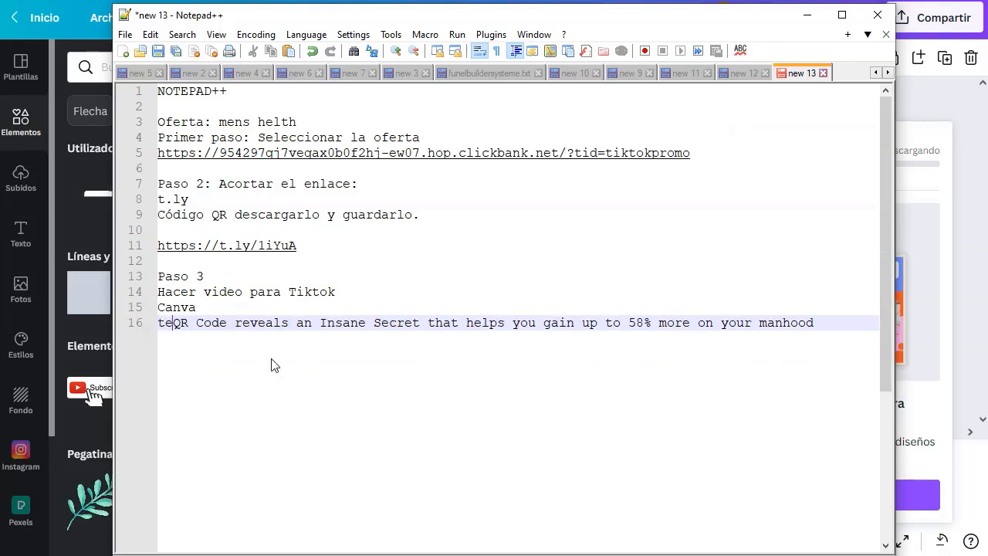
type("o que esta")
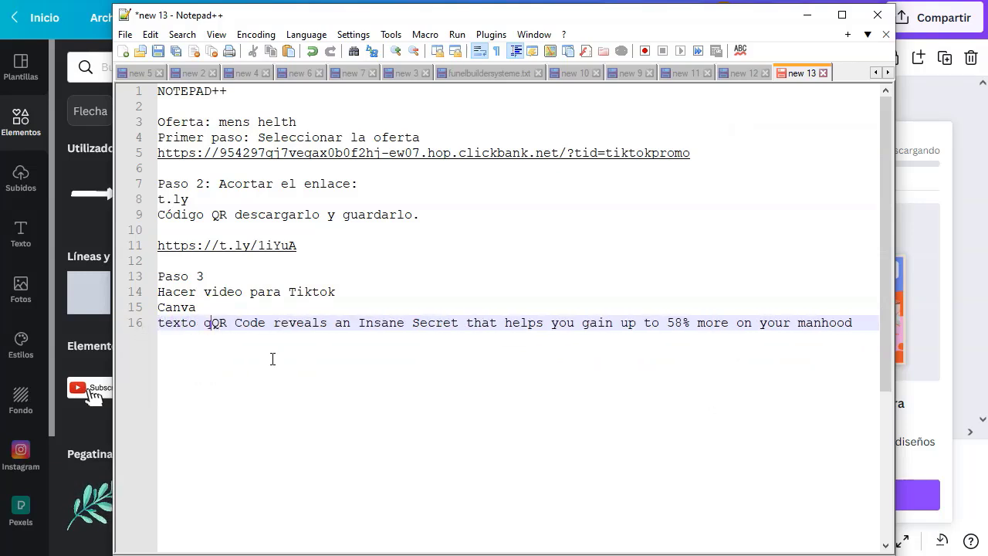
type(" en la página ")
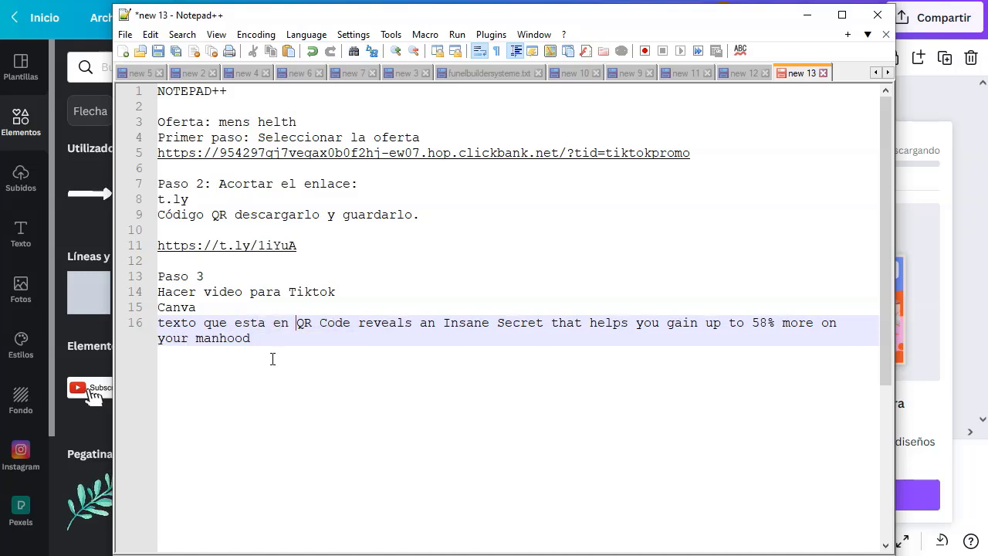
type("de ventas")
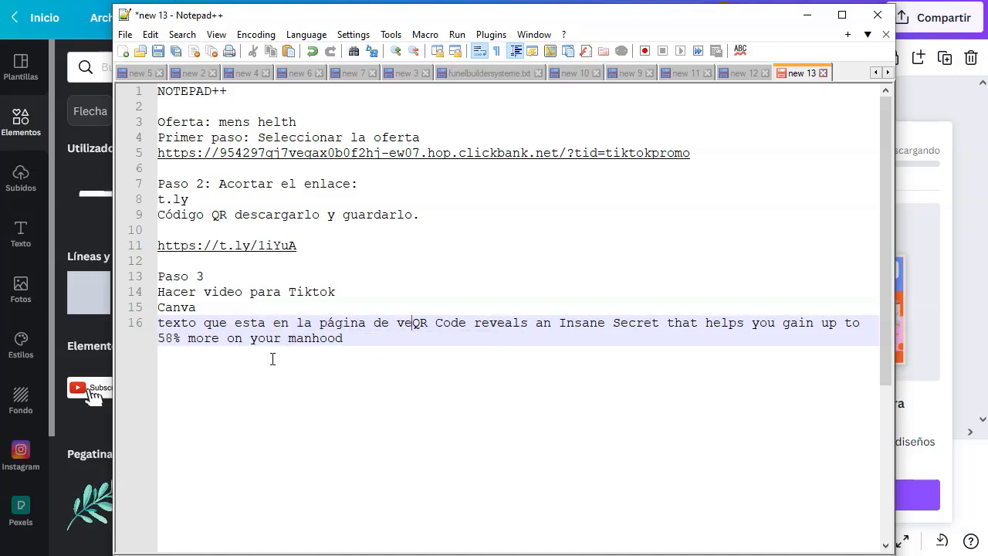
key("ctrl+shift+End")
key("Delete")
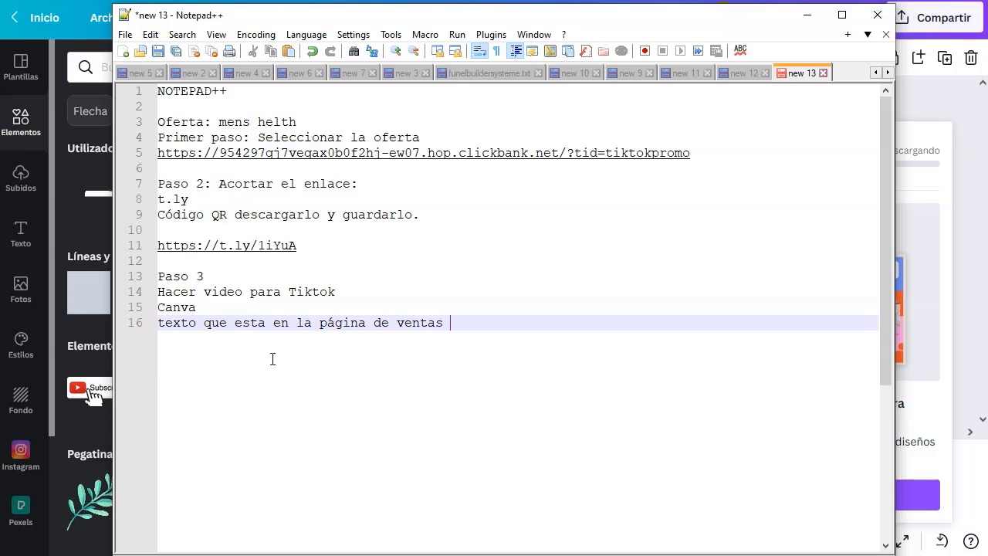
Add a "Paso 4" section to the notes reading "Subir el video a TikTok y poner los hashtags oportunos."
key("Return")
key("Return")
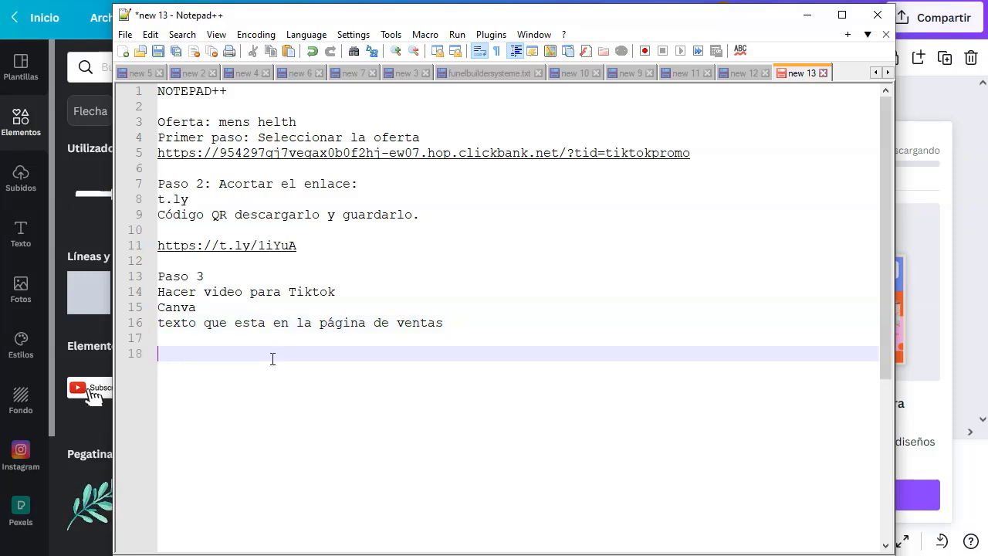
type("Paso ")
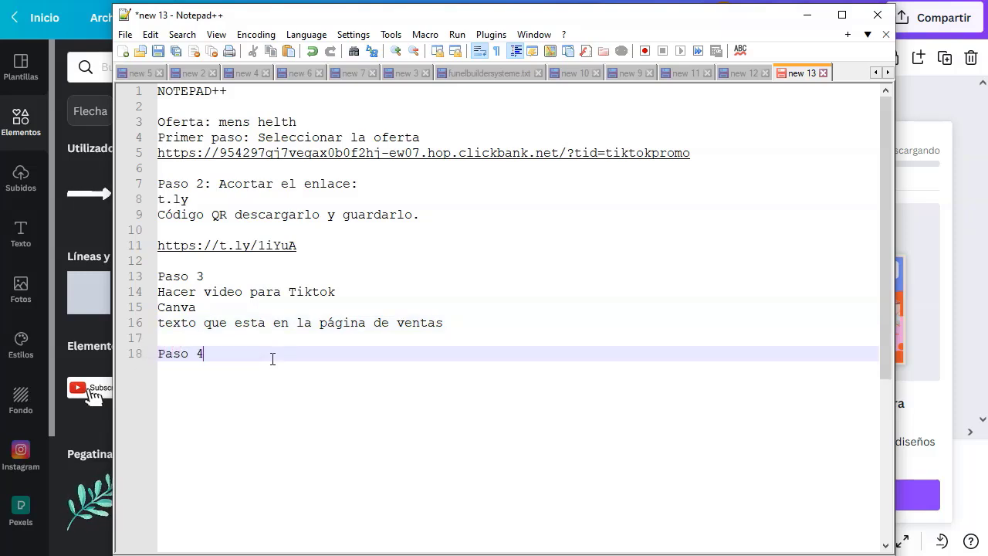
type("4")
key("Return")
type("Subir el v")
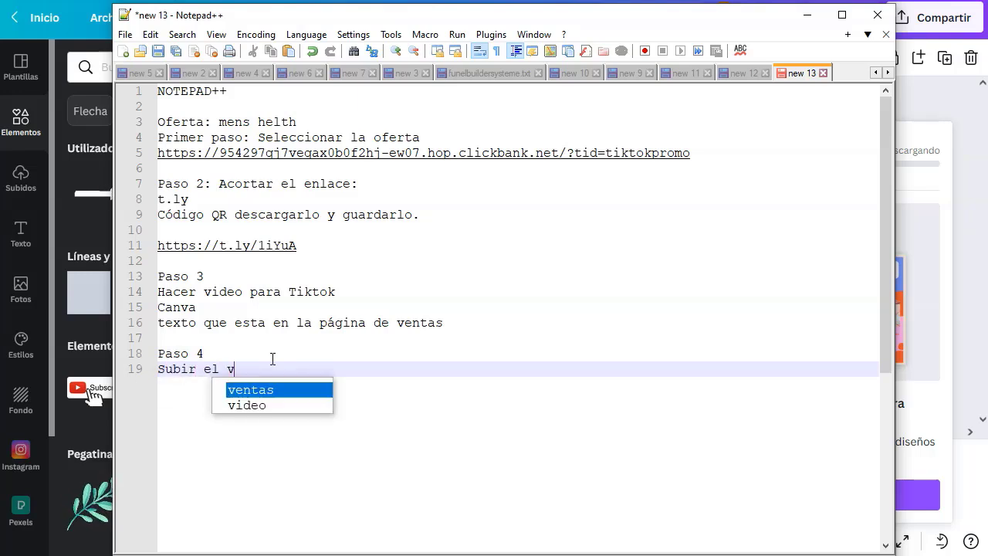
type("ideo a ")
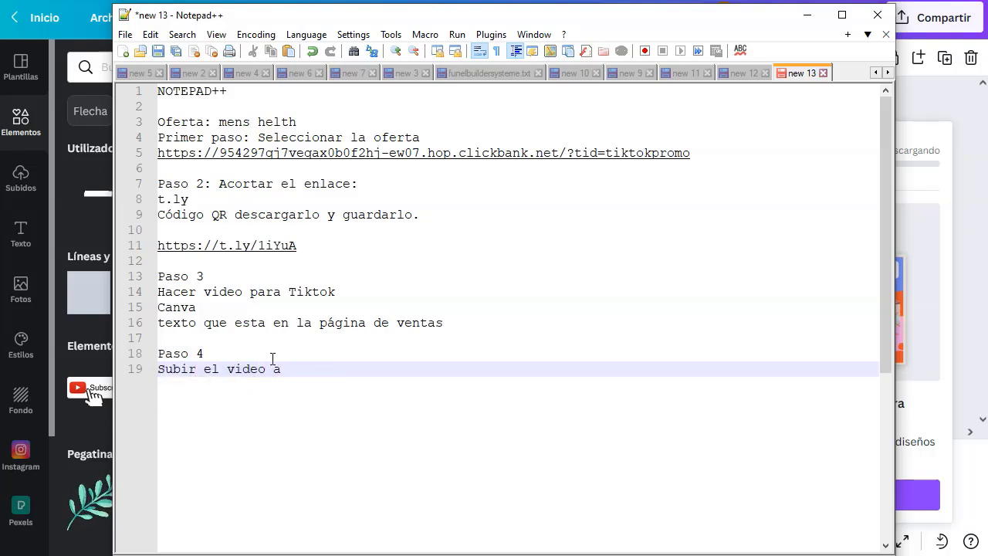
type("TikTok y ")
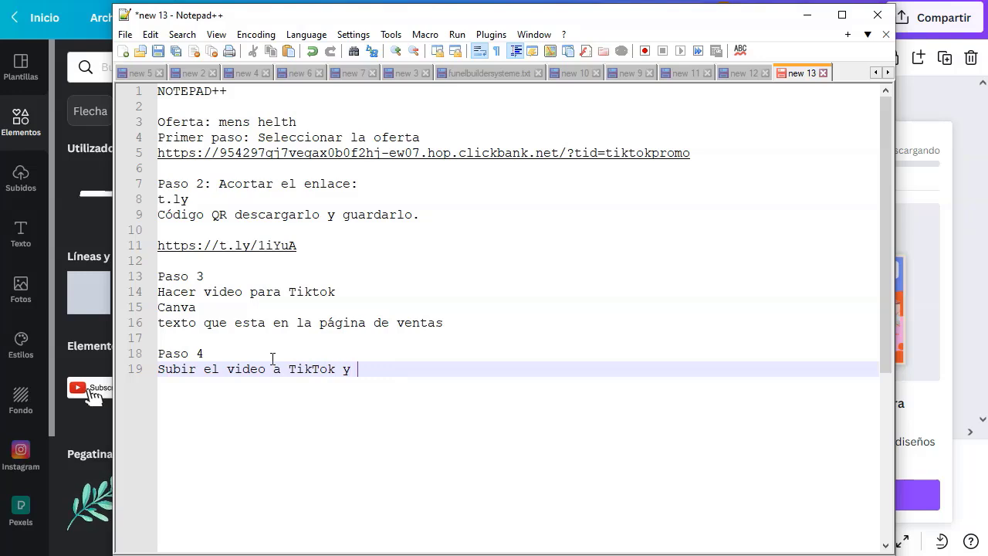
type("poner los ")
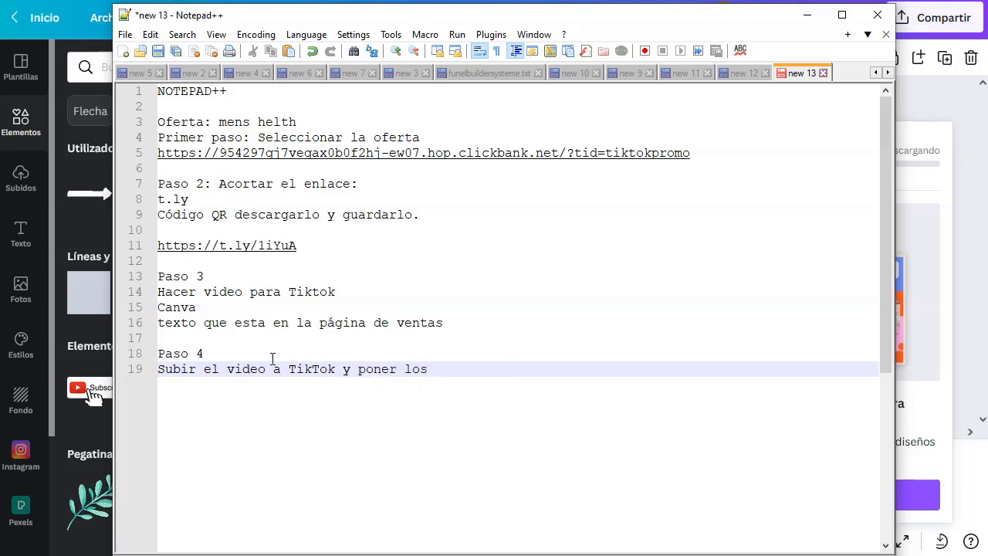
type("hashtags")
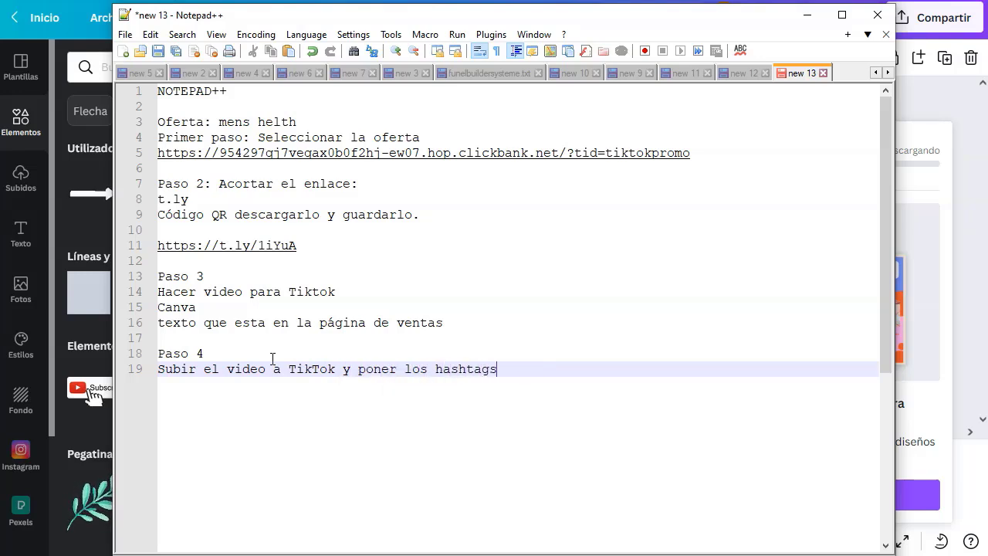
type(" oportunos")
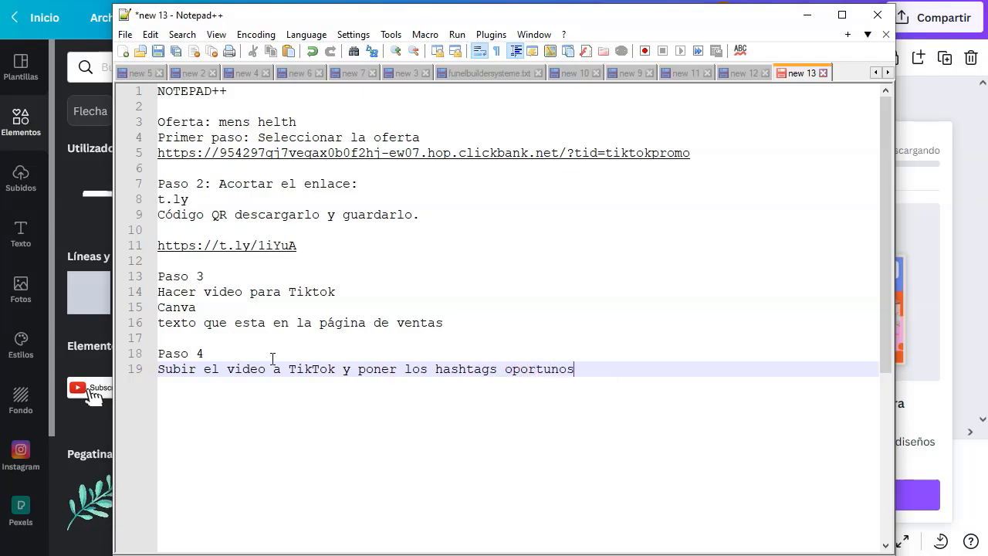
type(".")
key("Return")
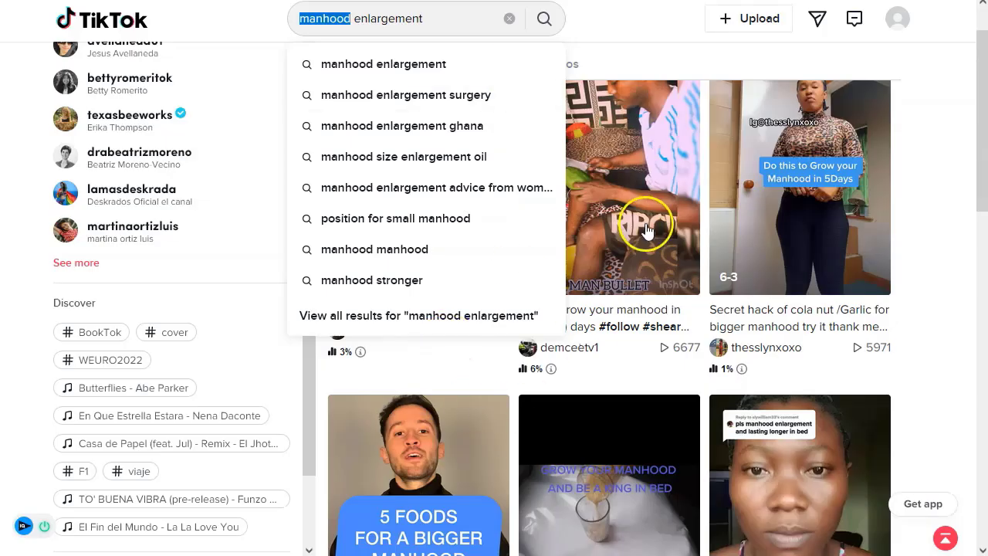
Leave the "manhood enlargement" search and load the exported "QR Code reveals an Insane Secret" video into TikTok's video upload form
left_click(938, 159)
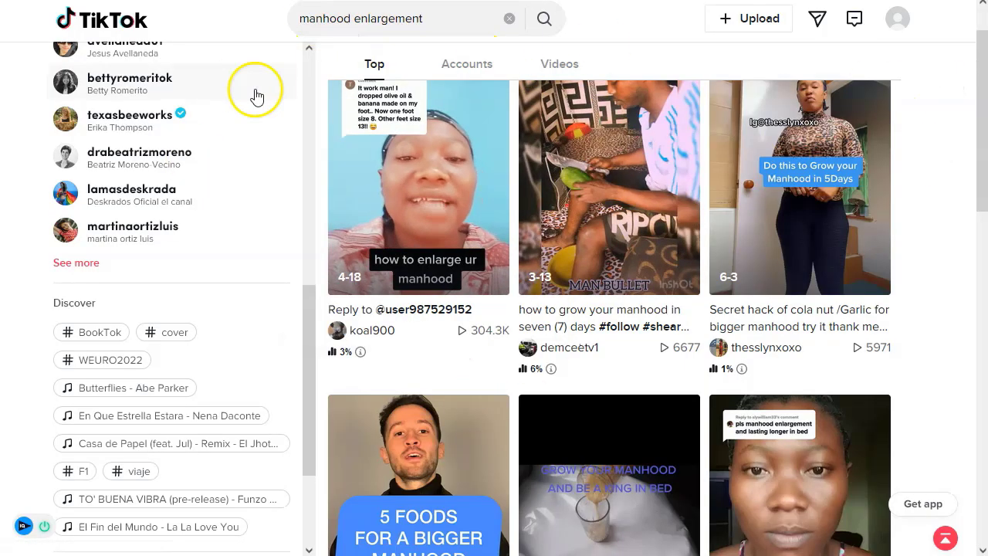
left_click_drag(309, 294, 309, 62)
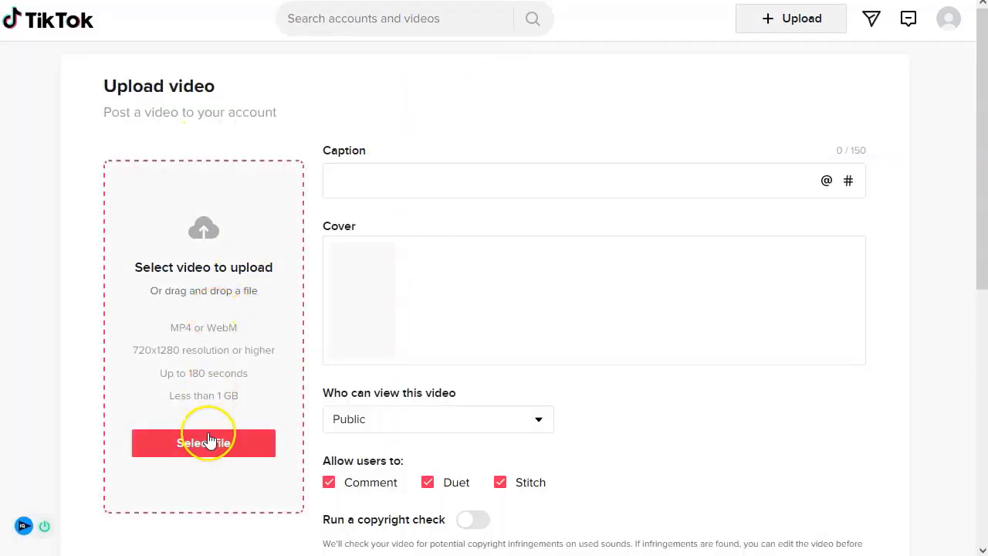
left_click(205, 443)
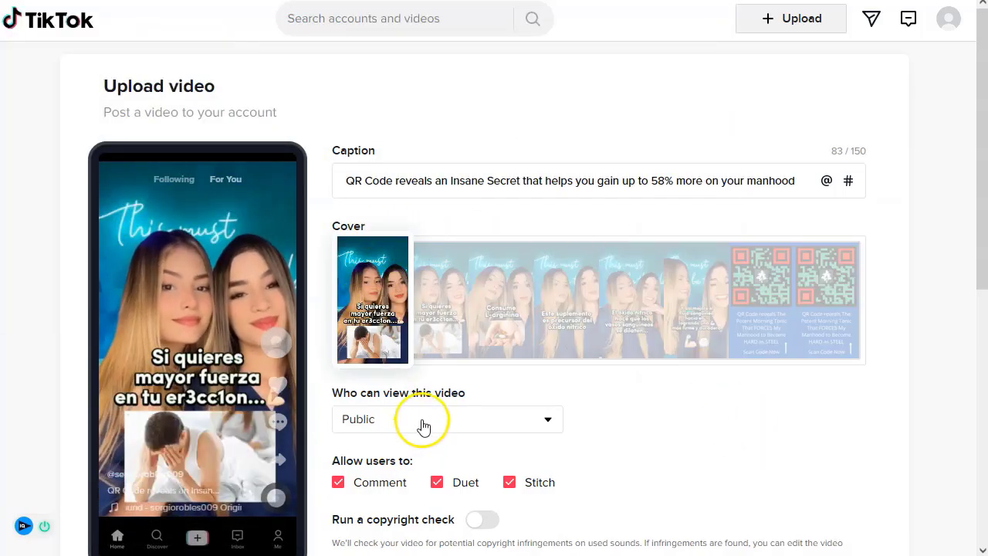
Review the posting options of the uploaded video and delete all the text from its caption
scroll(602, 443, "down", 3)
scroll(540, 402, "down", 2)
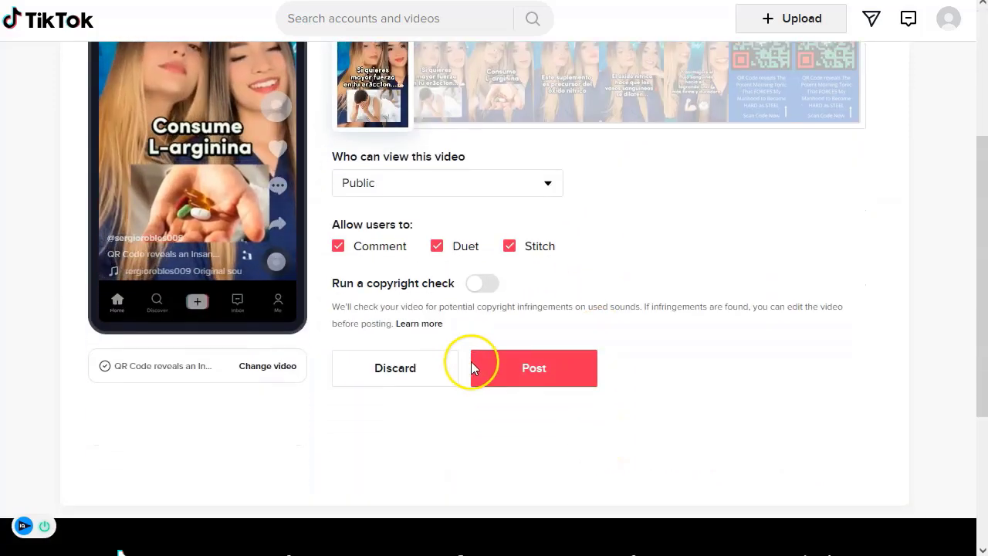
scroll(606, 332, "up", 5)
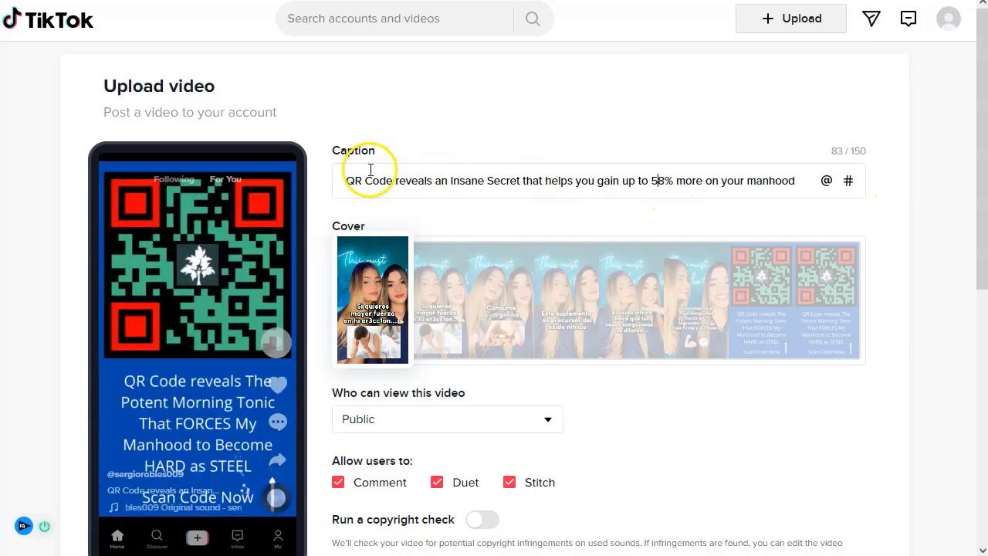
left_click_drag(384, 183, 769, 182)
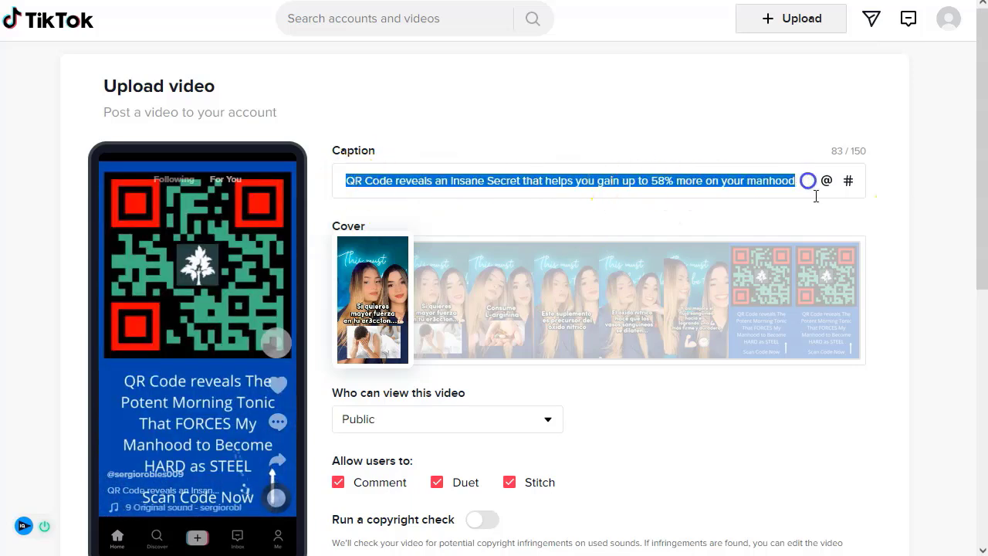
key("BackSpace")
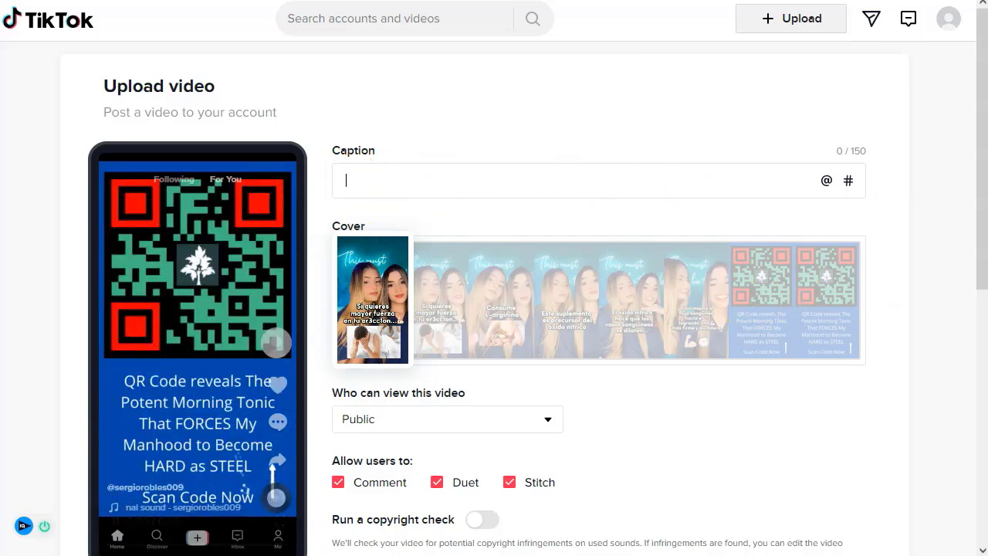
Switch to the Notepad++ notes and select the "Check out my website for more information" caption with its hashtags
key("alt+Tab")
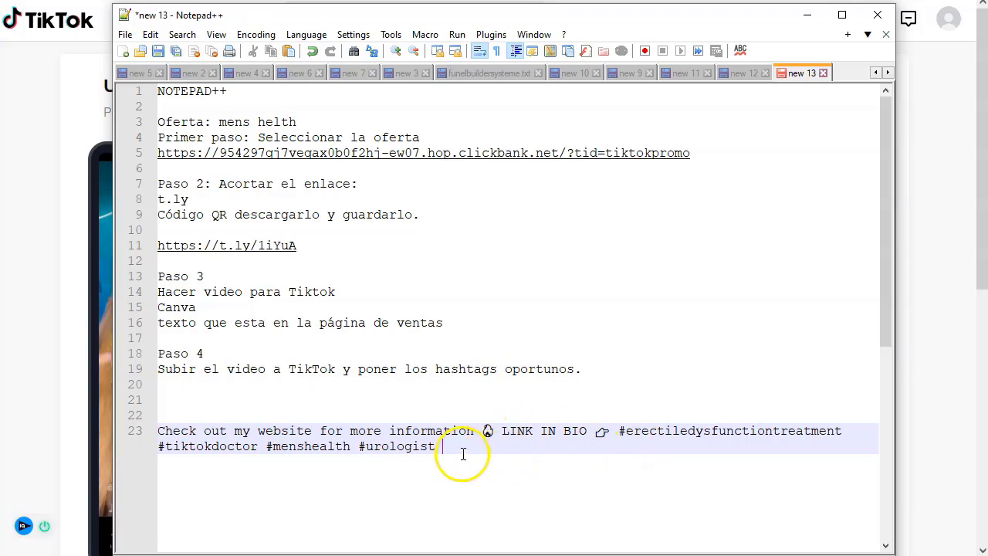
left_click_drag(463, 454, 159, 433)
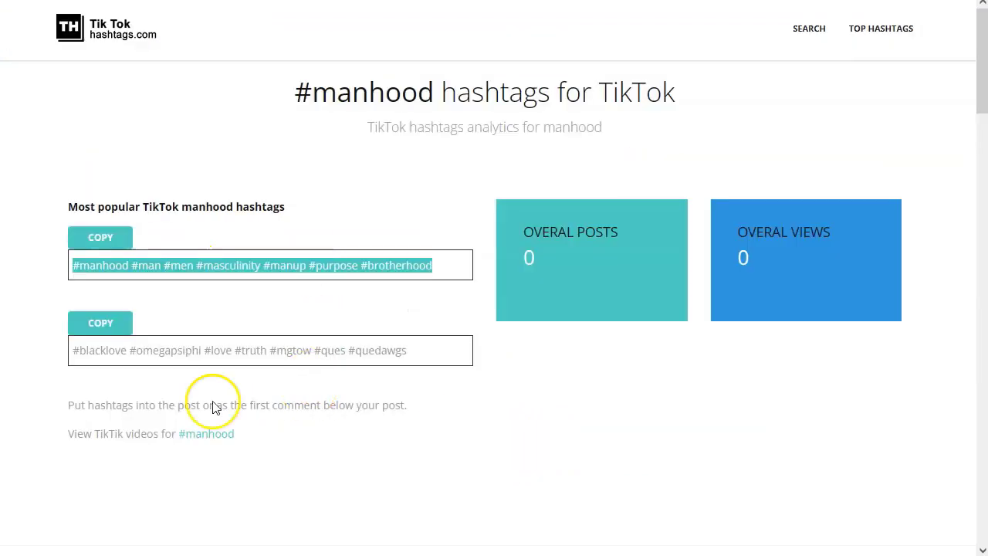